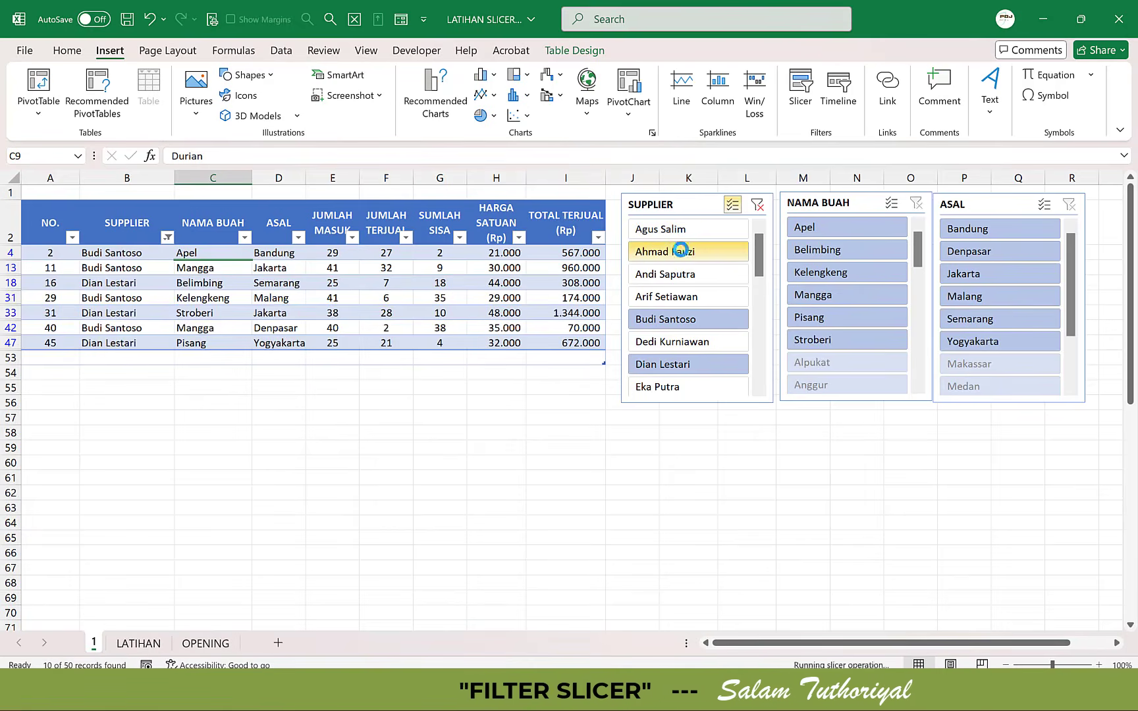
- Add the second listed supplier and the supplier of record no. 7 to the SUPPLIER slicer's multi-selection
{"action": "left_click", "coordinate": [680, 254]}
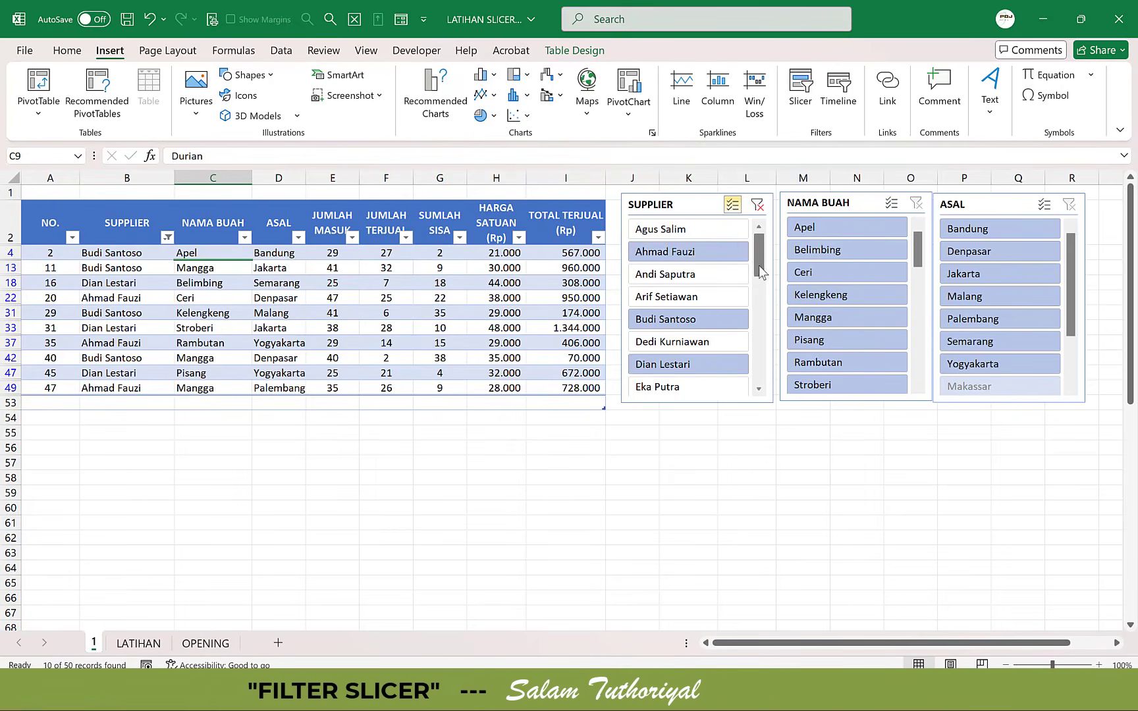
{"action": "scroll", "coordinate": [738, 318], "scroll_direction": "down", "scroll_amount": 2}
{"action": "left_click", "coordinate": [655, 359]}
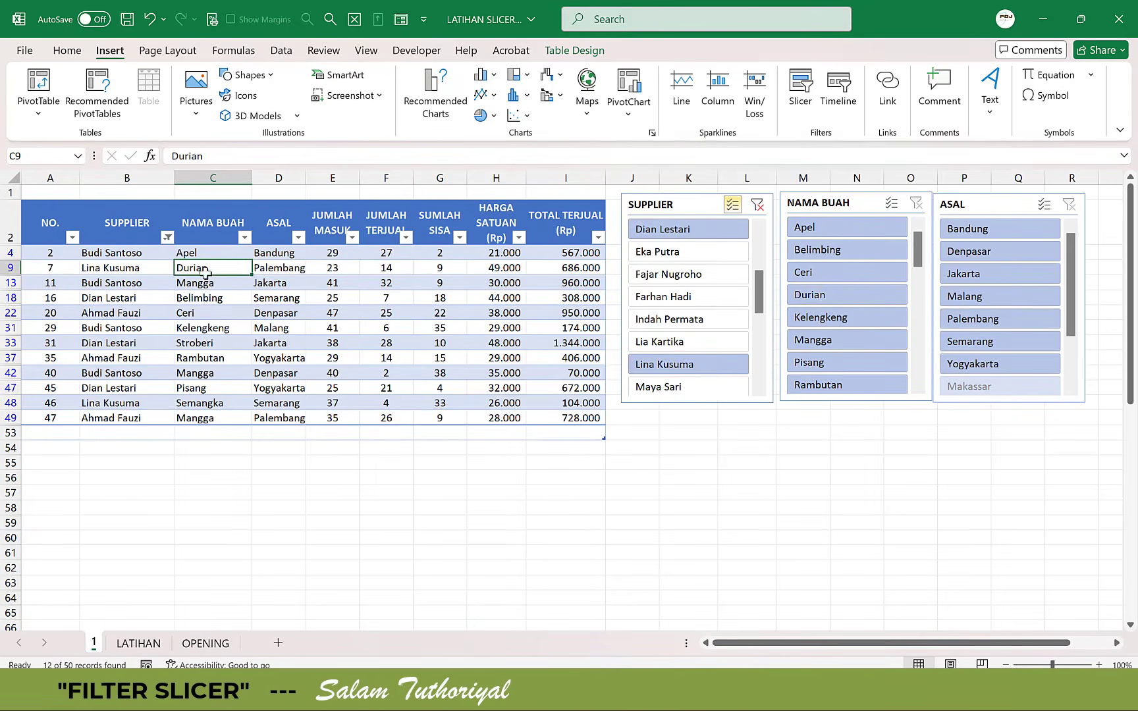
- Filter the NAMA BUAH slicer by Durian, Mangga and Apel in turn, and enable multi-select to add Kelengkeng and Rambutan
{"action": "left_click", "coordinate": [864, 297]}
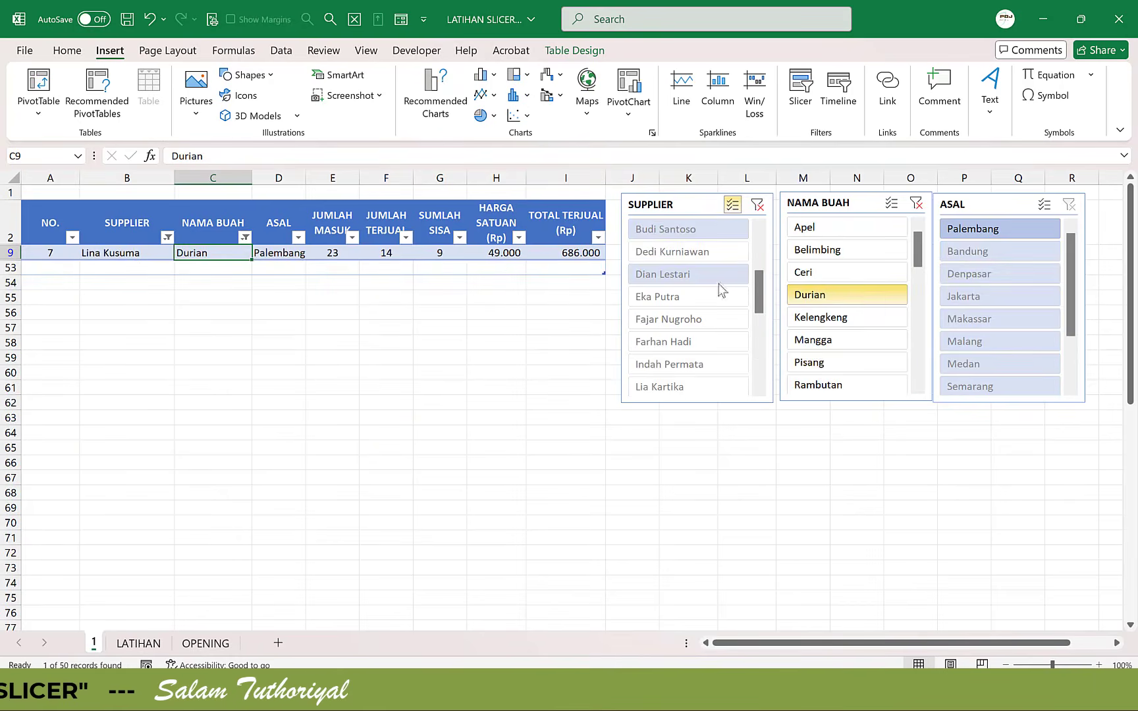
{"action": "left_click", "coordinate": [863, 340]}
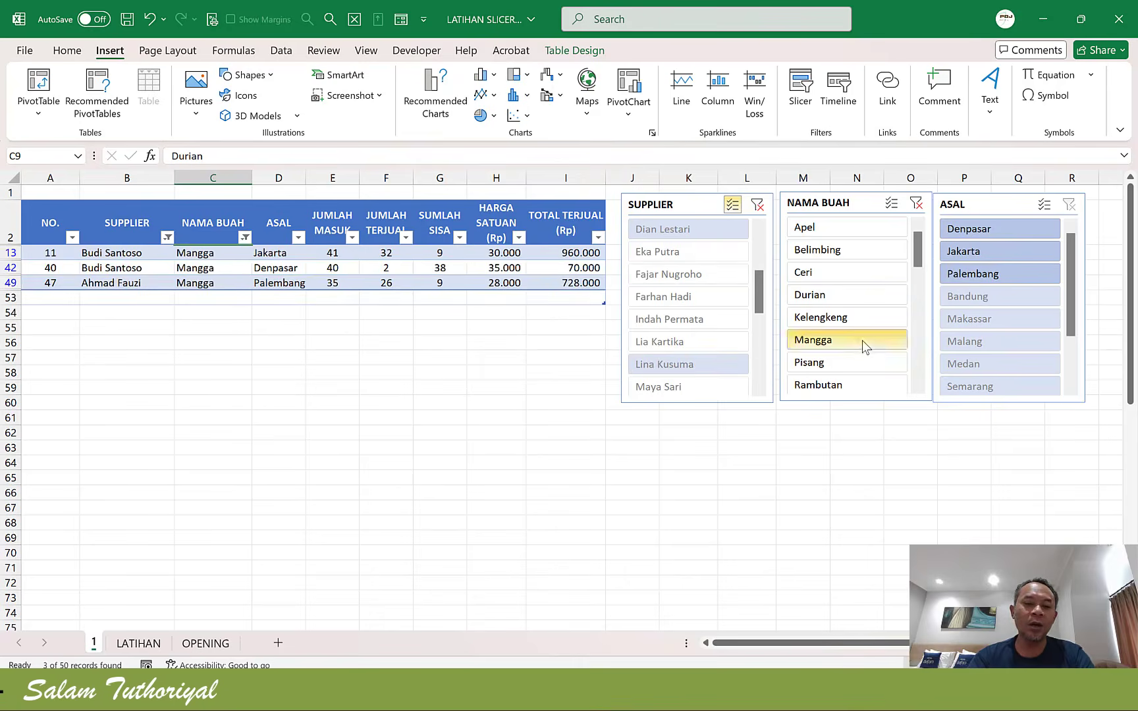
{"action": "left_click", "coordinate": [874, 229]}
{"action": "left_click", "coordinate": [891, 204]}
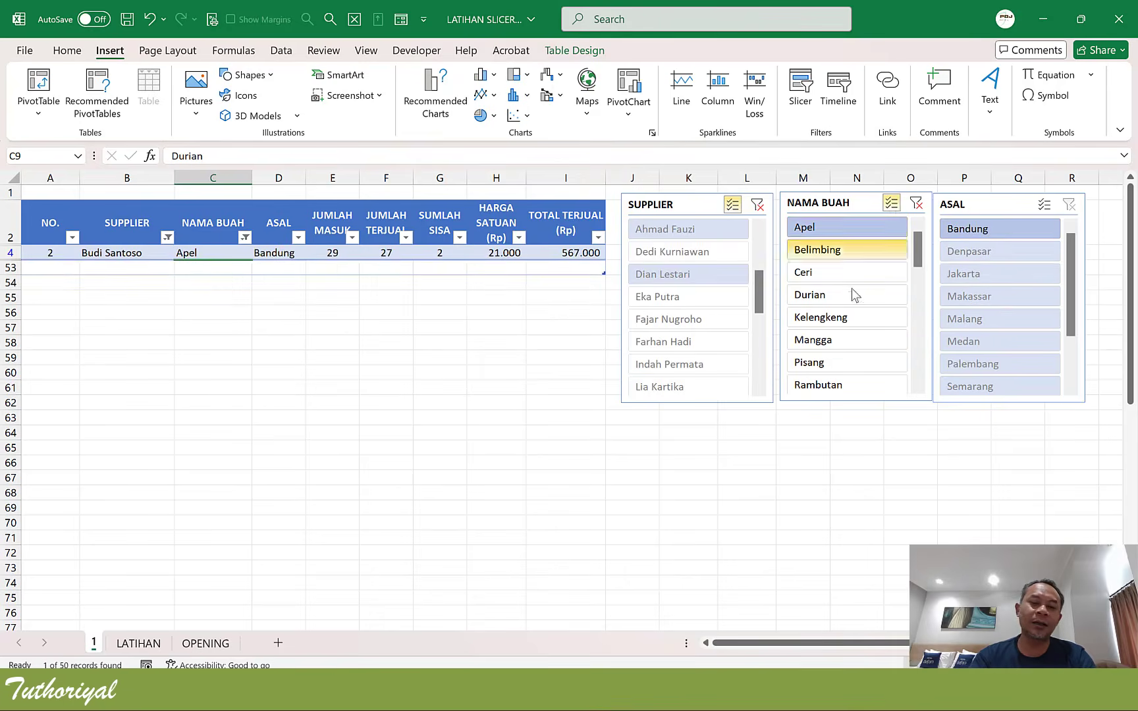
{"action": "left_click", "coordinate": [830, 319]}
{"action": "left_click", "coordinate": [823, 385]}
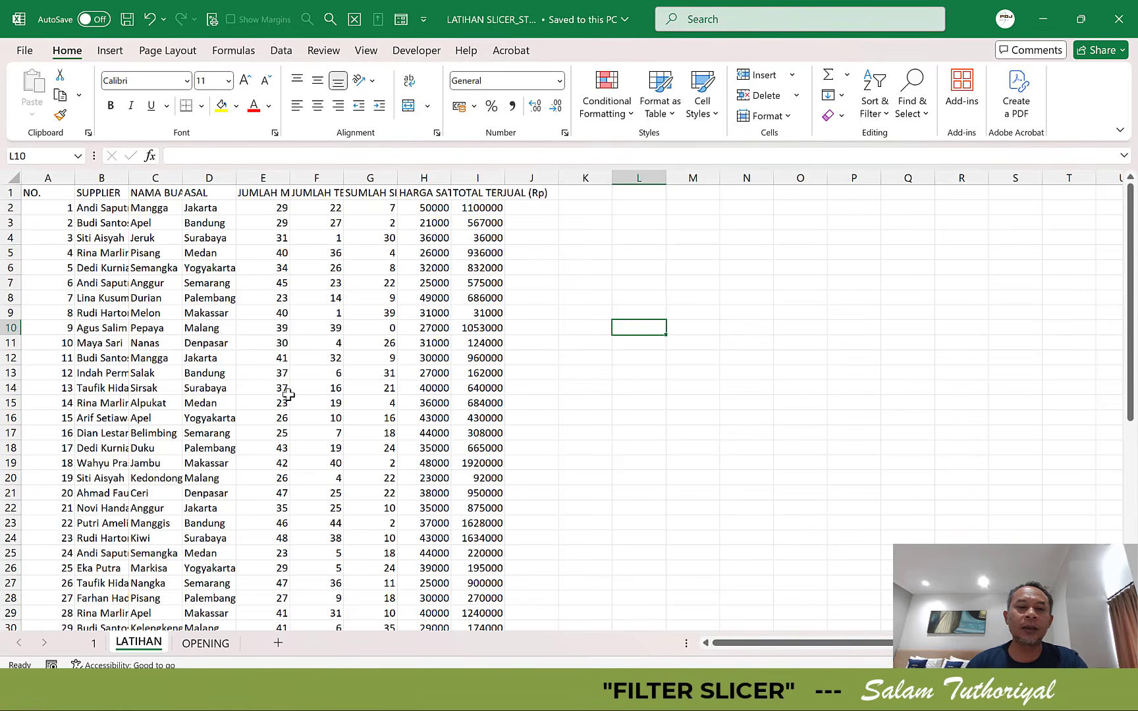
{"action": "scroll", "coordinate": [287, 376], "scroll_direction": "down", "scroll_amount": 11}
{"action": "scroll", "coordinate": [288, 393], "scroll_direction": "up", "scroll_amount": 11}
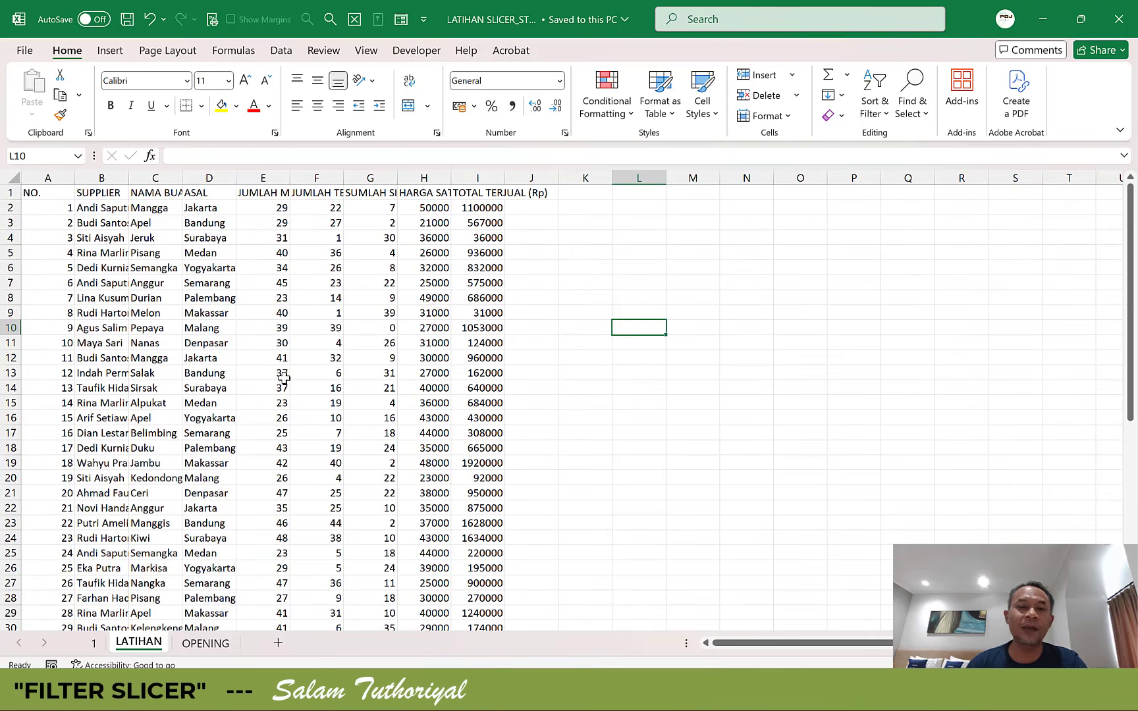
{"action": "left_click", "coordinate": [140, 299]}
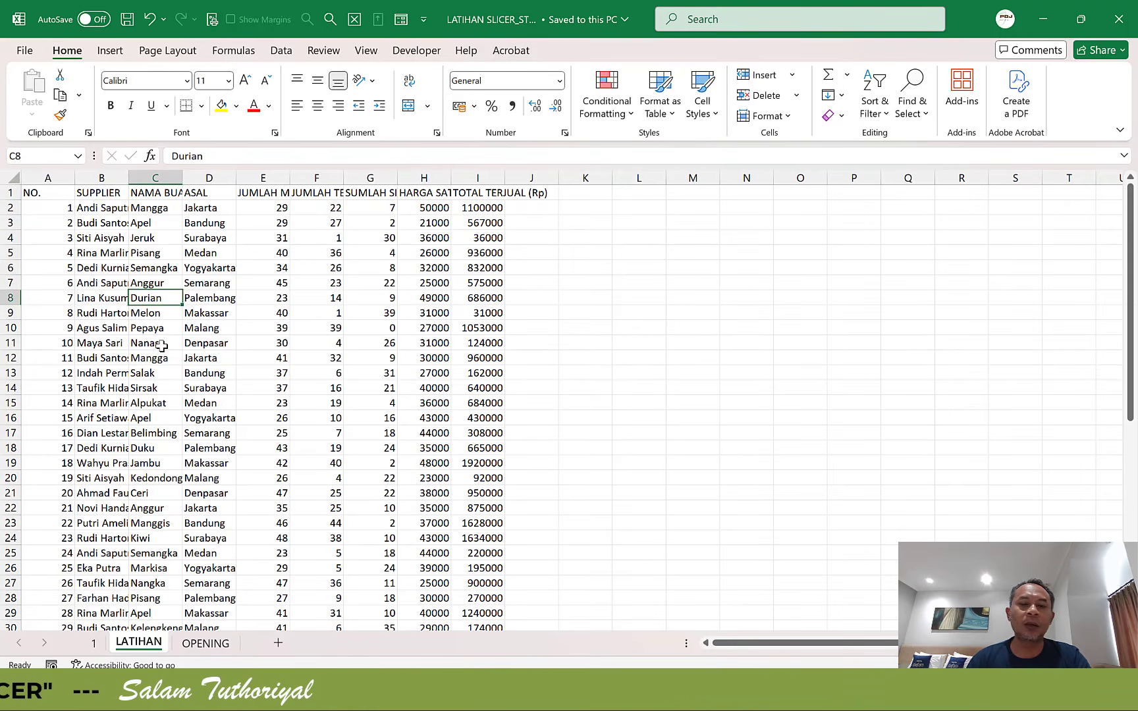
{"action": "left_click", "coordinate": [114, 330]}
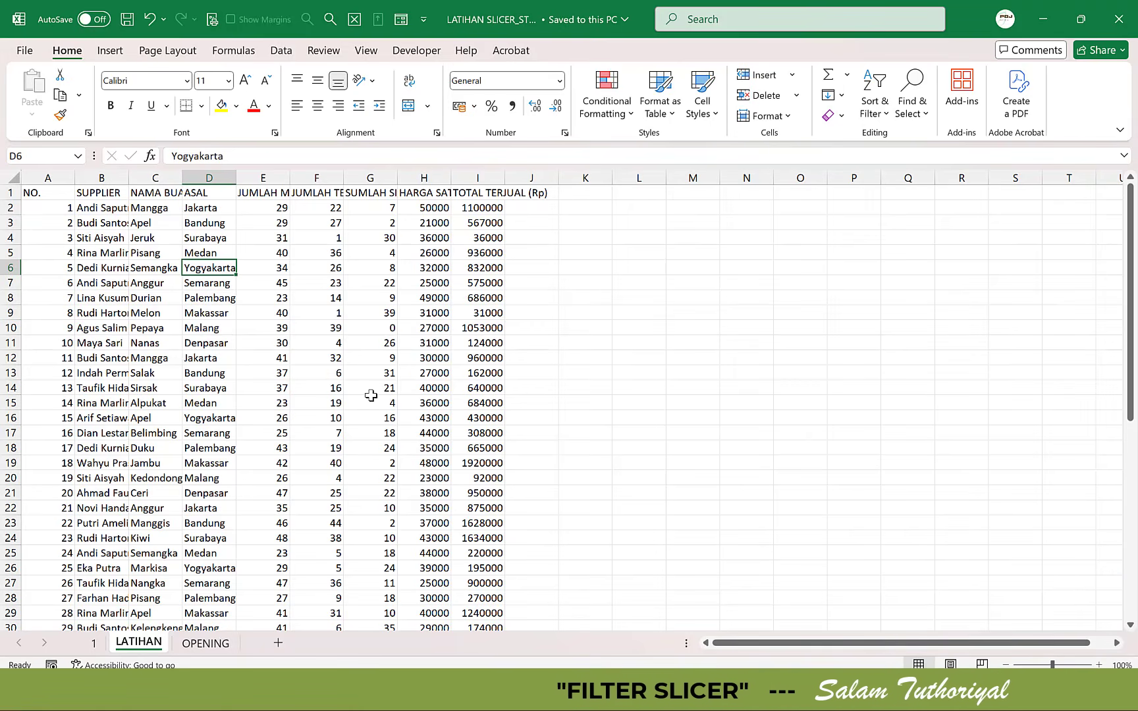
- Convert the whole data range A1:I53 on the LATIHAN sheet into a table with headers
{"action": "left_click", "coordinate": [158, 343]}
{"action": "key", "text": "ctrl+a"}
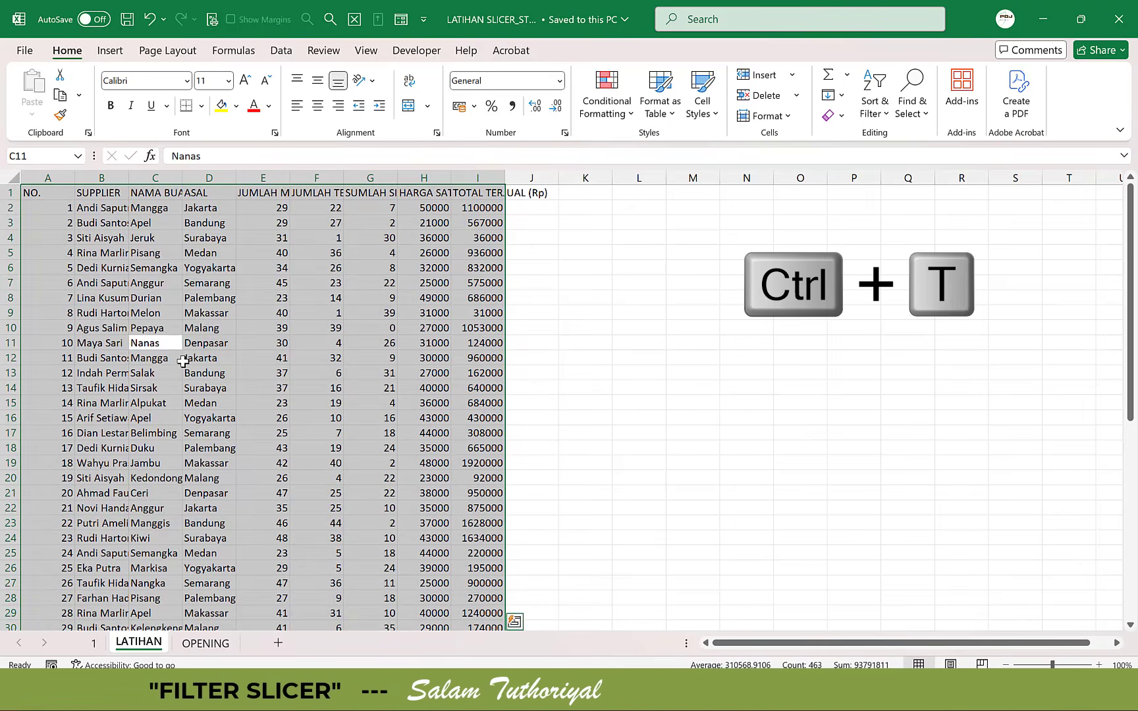
{"action": "key", "text": "ctrl+t"}
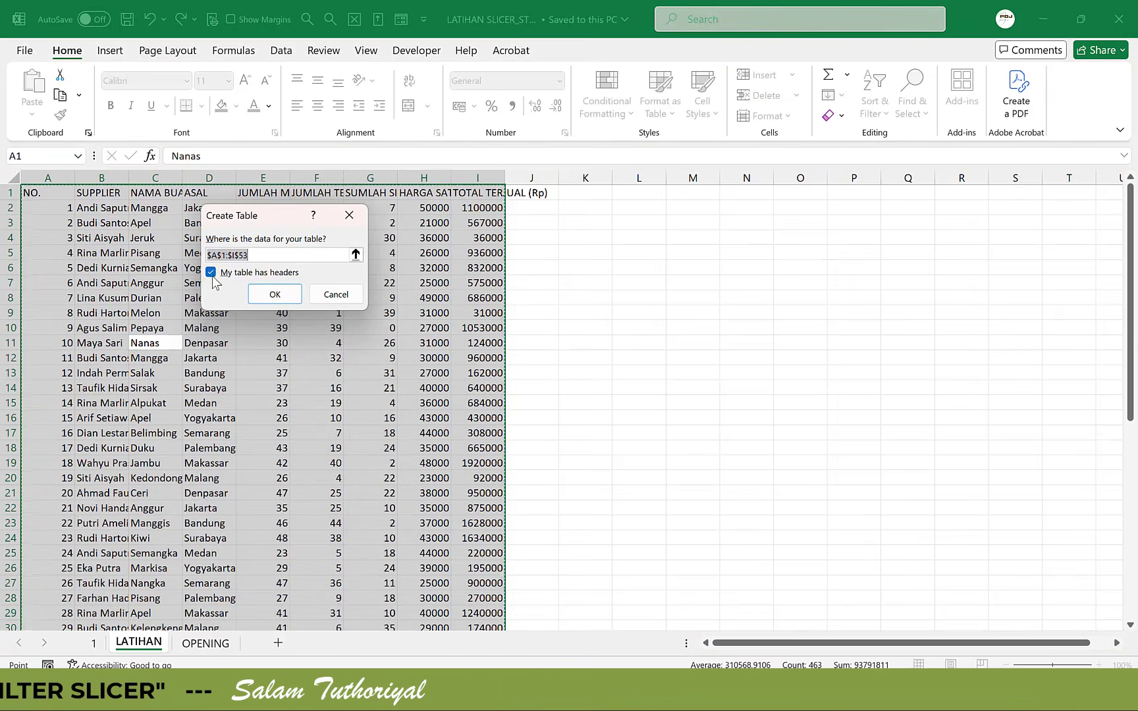
{"action": "left_click", "coordinate": [274, 295]}
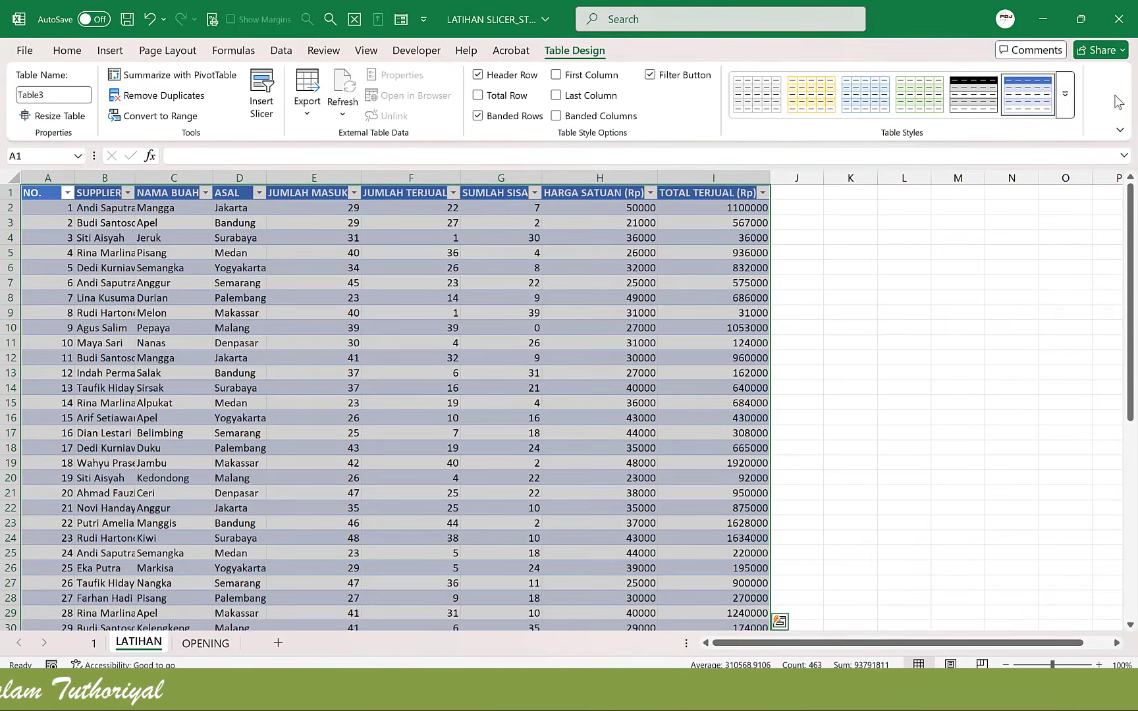
{"action": "left_click", "coordinate": [1066, 104]}
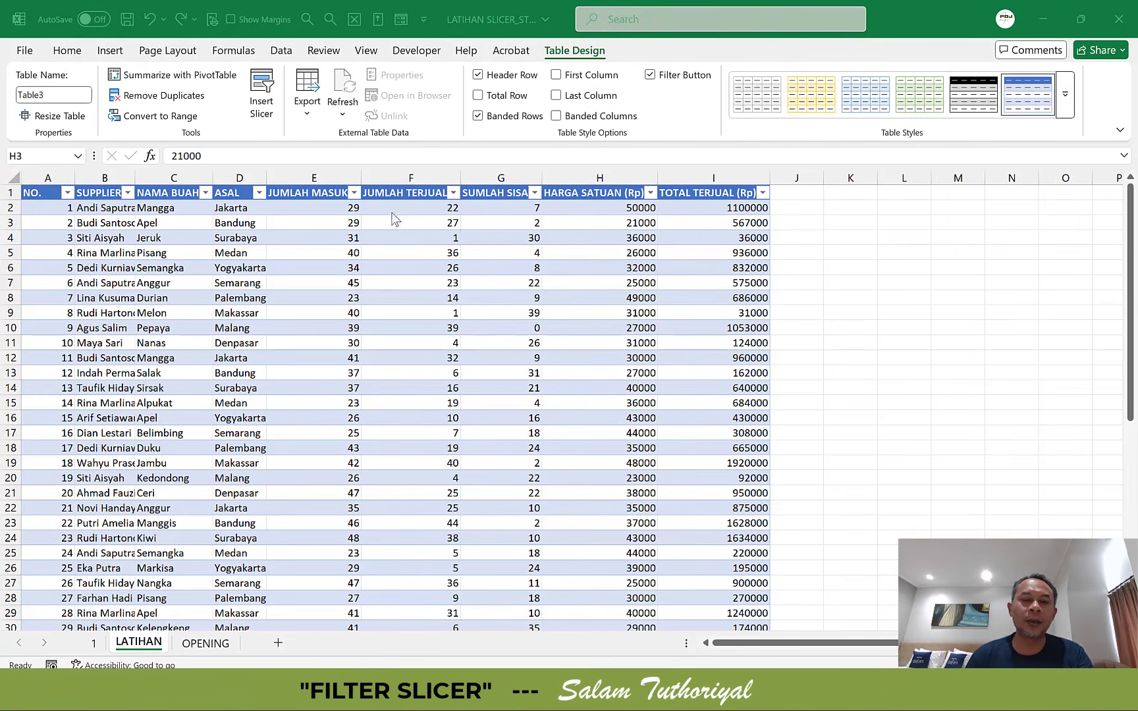
{"action": "left_click", "coordinate": [334, 272]}
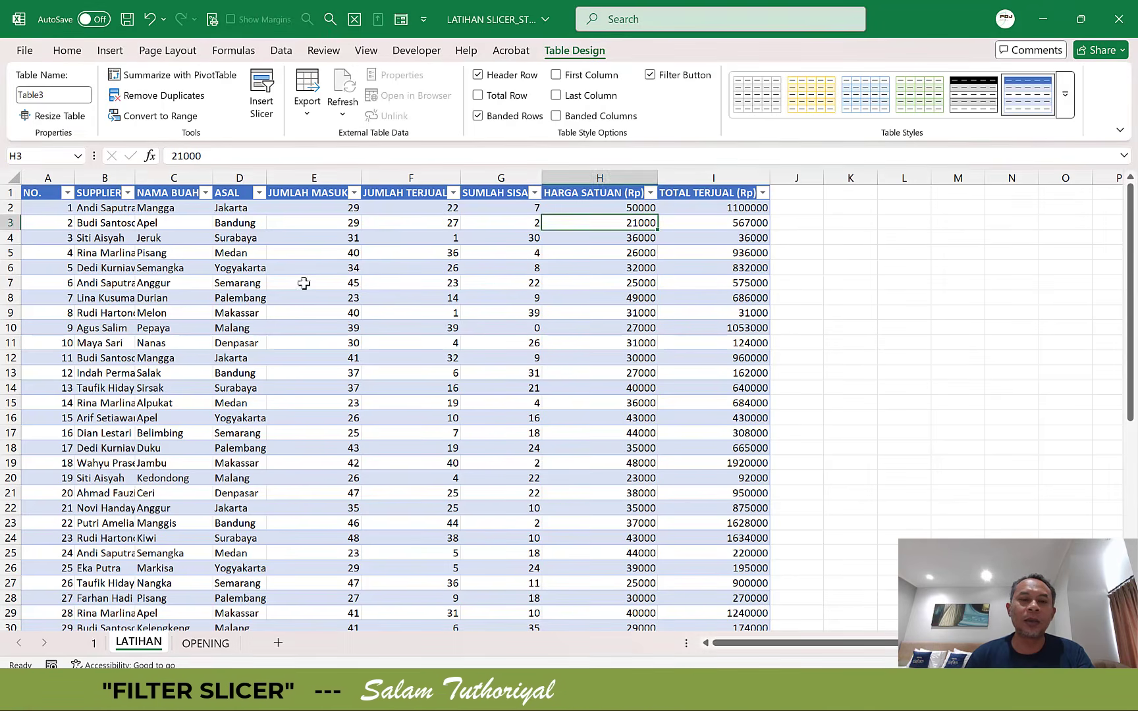
{"action": "left_click", "coordinate": [305, 283]}
- Insert slicers for the SUPPLIER, NAMA BUAH and ASAL fields of the table
{"action": "left_click", "coordinate": [217, 342]}
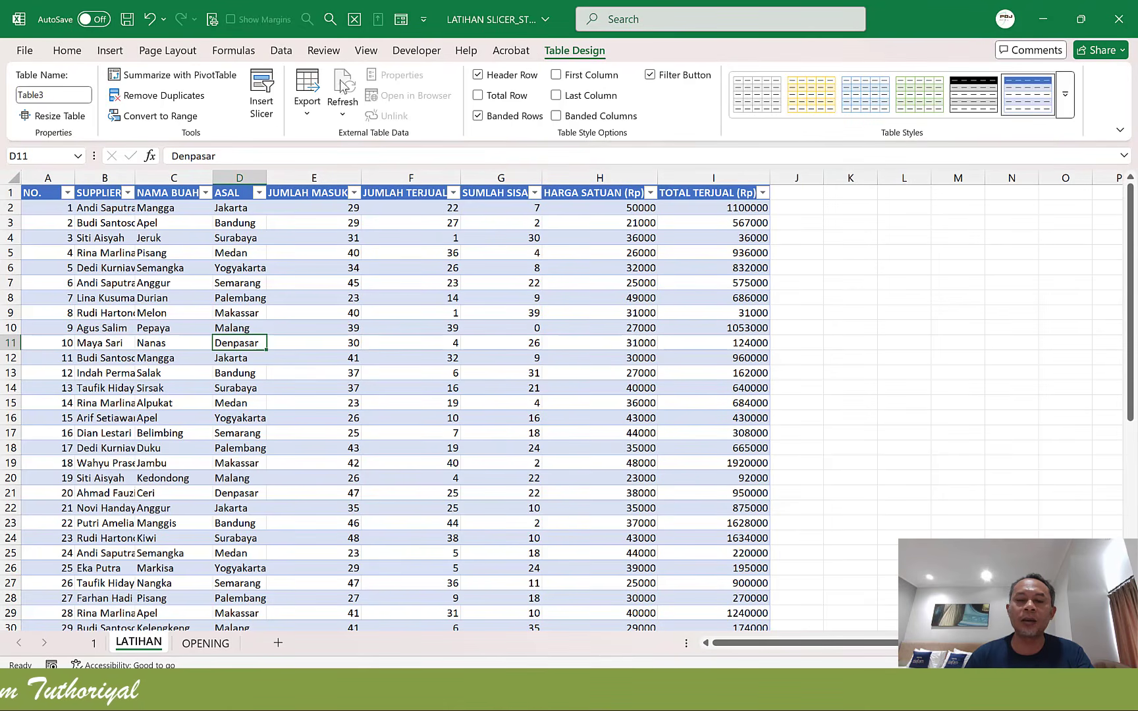
{"action": "left_click", "coordinate": [264, 105]}
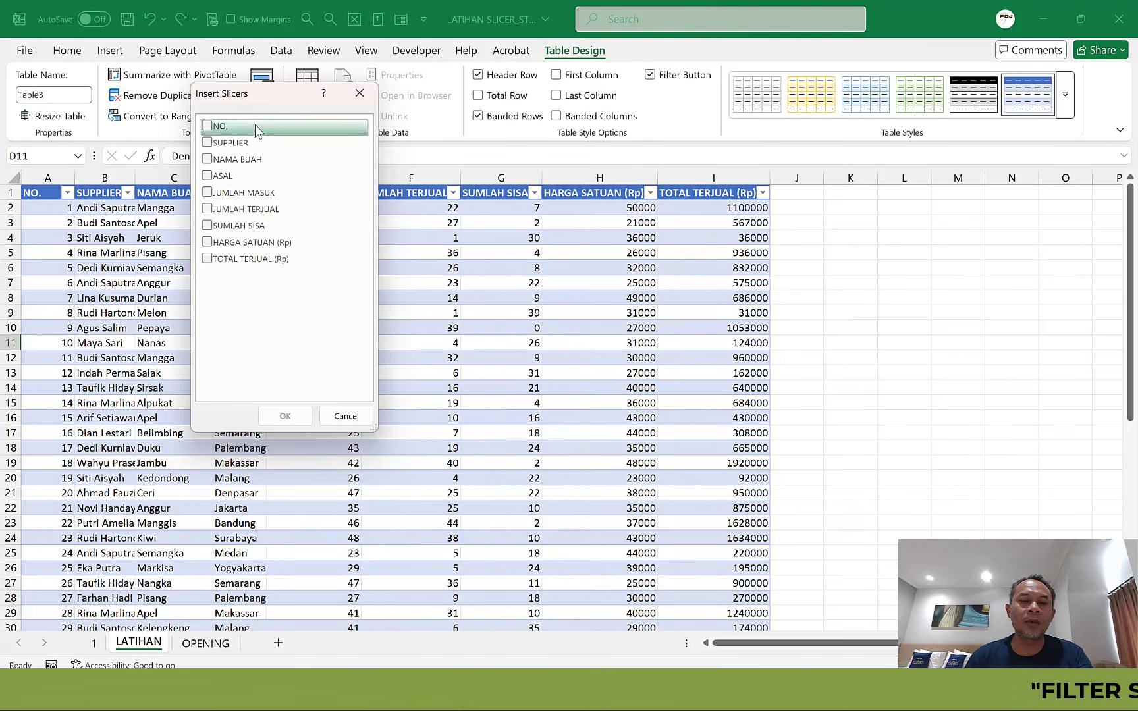
{"action": "left_click", "coordinate": [207, 143]}
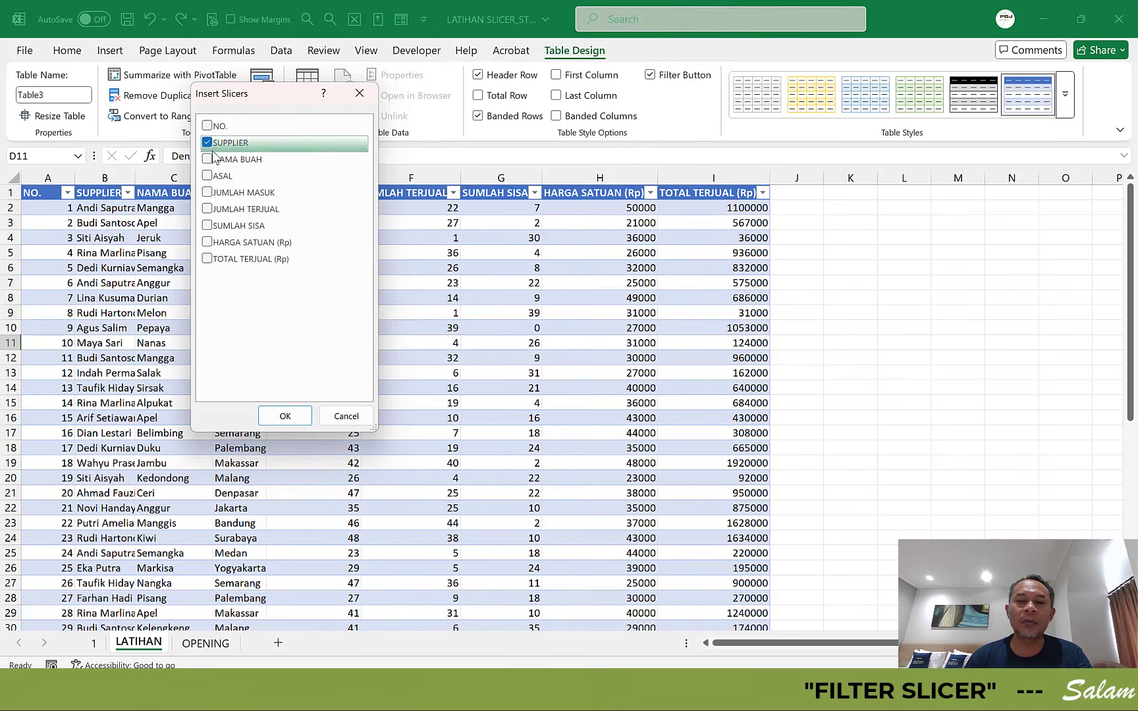
{"action": "left_click", "coordinate": [211, 159]}
{"action": "left_click", "coordinate": [210, 176]}
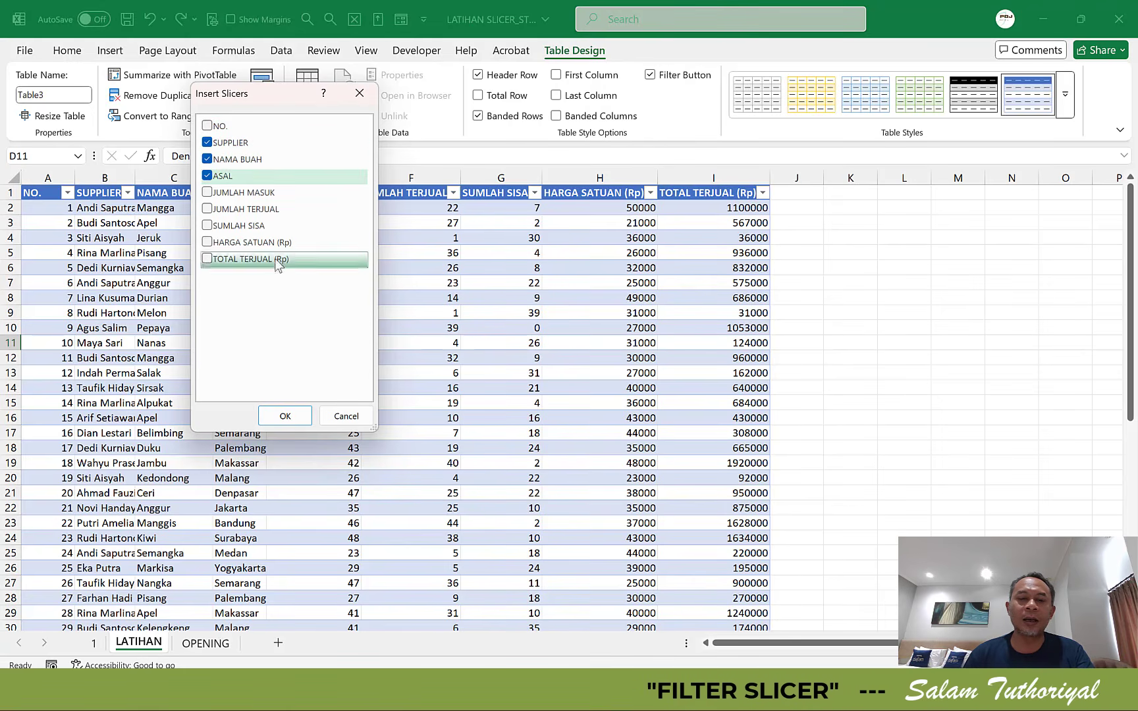
{"action": "left_click", "coordinate": [285, 419]}
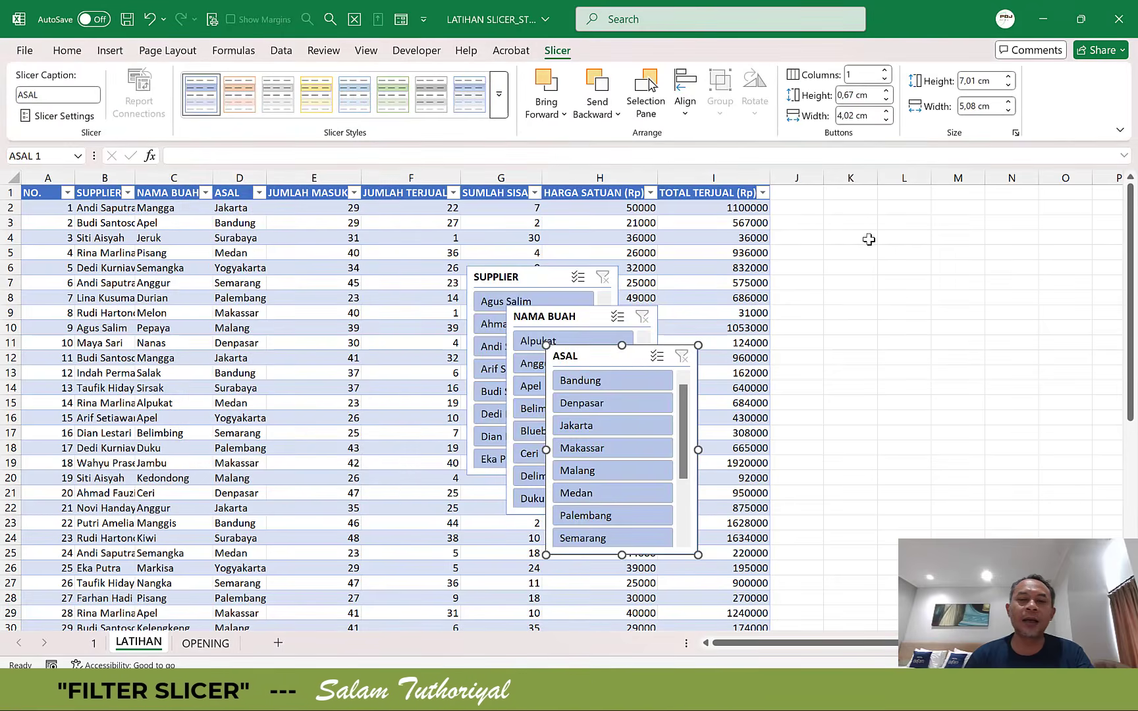
- Arrange the SUPPLIER, NAMA BUAH and ASAL slicers side by side in that order beside the table, over columns K to S
{"action": "scroll", "coordinate": [869, 240], "scroll_direction": "down", "scroll_amount": 1}
{"action": "left_click", "coordinate": [838, 236]}
{"action": "scroll", "coordinate": [838, 234], "scroll_direction": "down", "scroll_amount": 1}
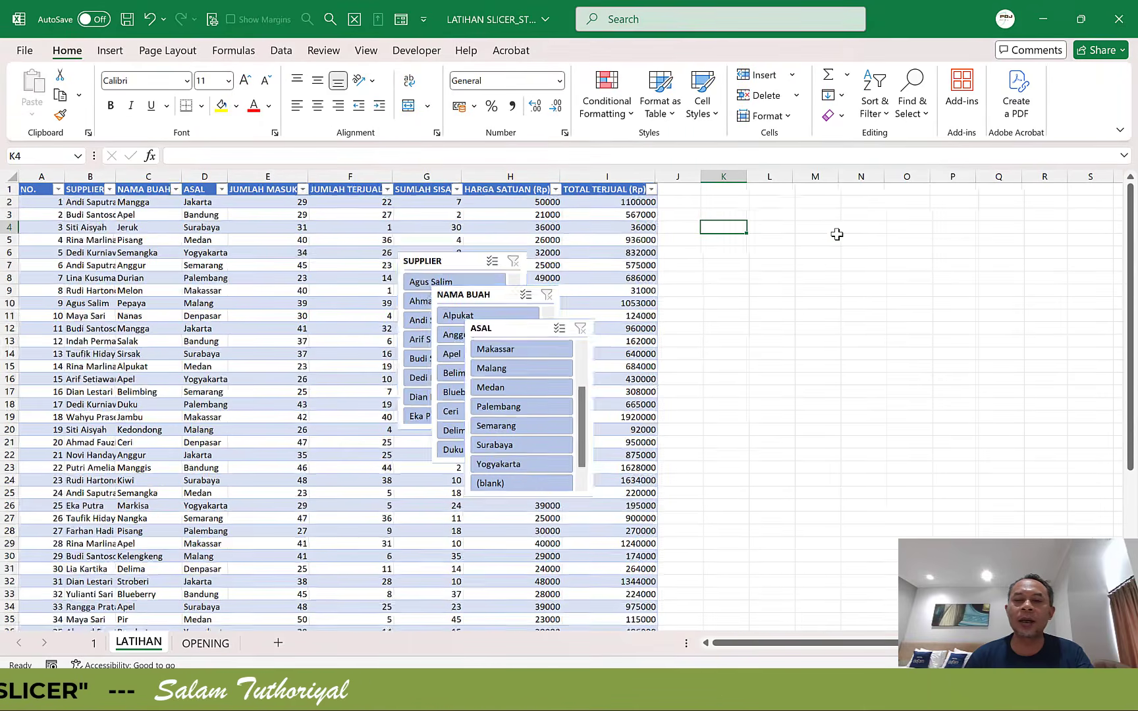
{"action": "left_click_drag", "start_coordinate": [503, 326], "coordinate": [1008, 187]}
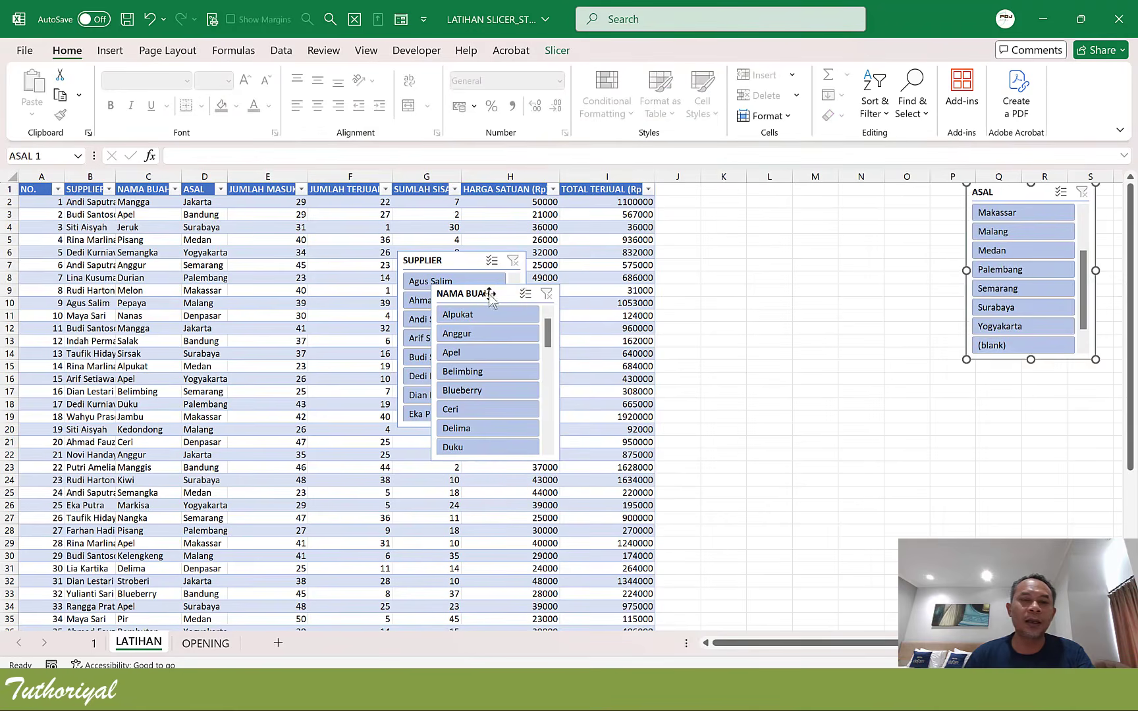
{"action": "left_click_drag", "start_coordinate": [489, 294], "coordinate": [879, 187]}
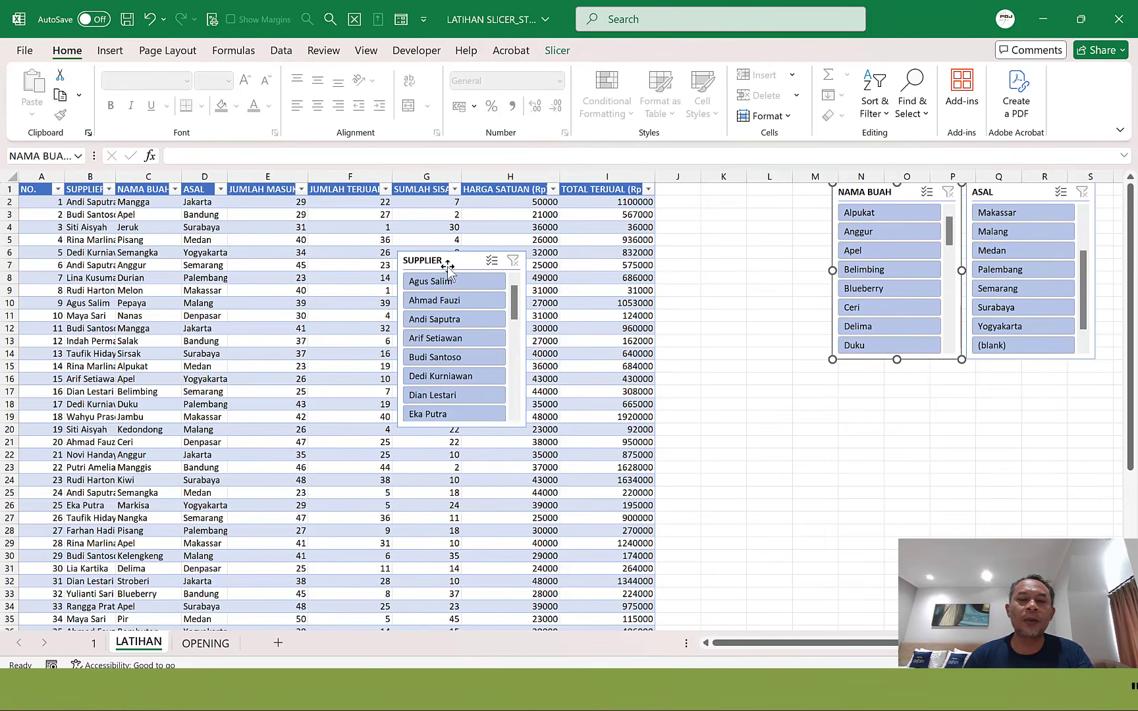
{"action": "left_click_drag", "start_coordinate": [446, 265], "coordinate": [747, 193]}
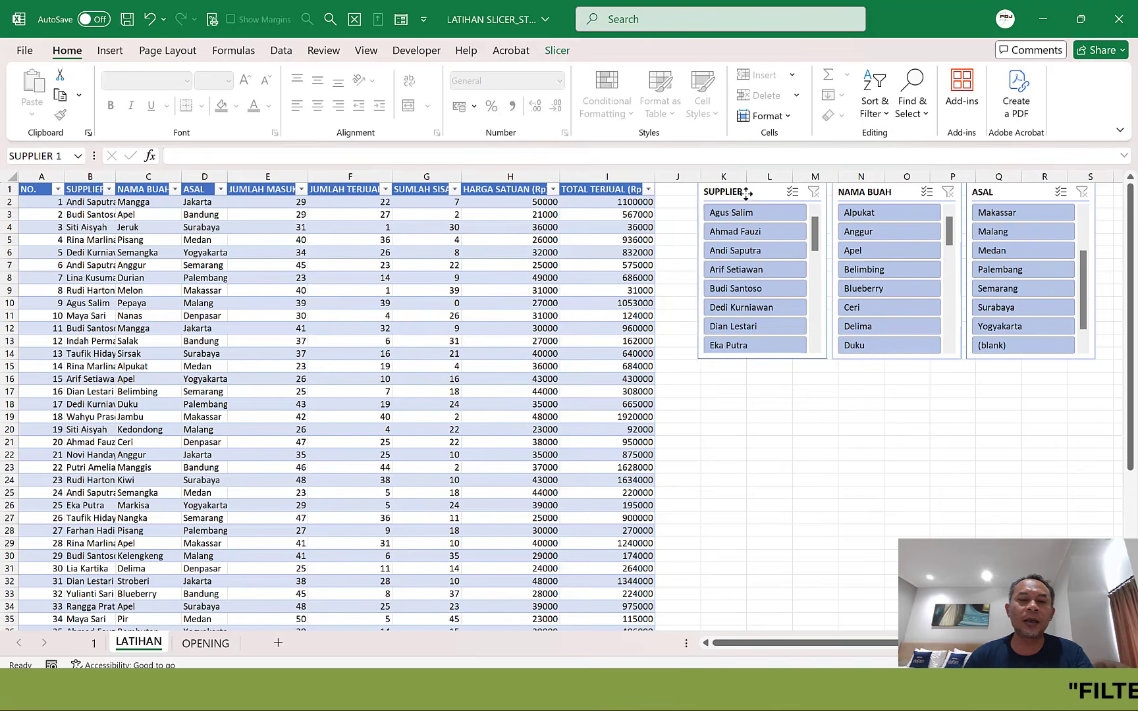
- Filter the table by the fourth supplier in the SUPPLIER slicer and clear that filter again
{"action": "left_click", "coordinate": [731, 271]}
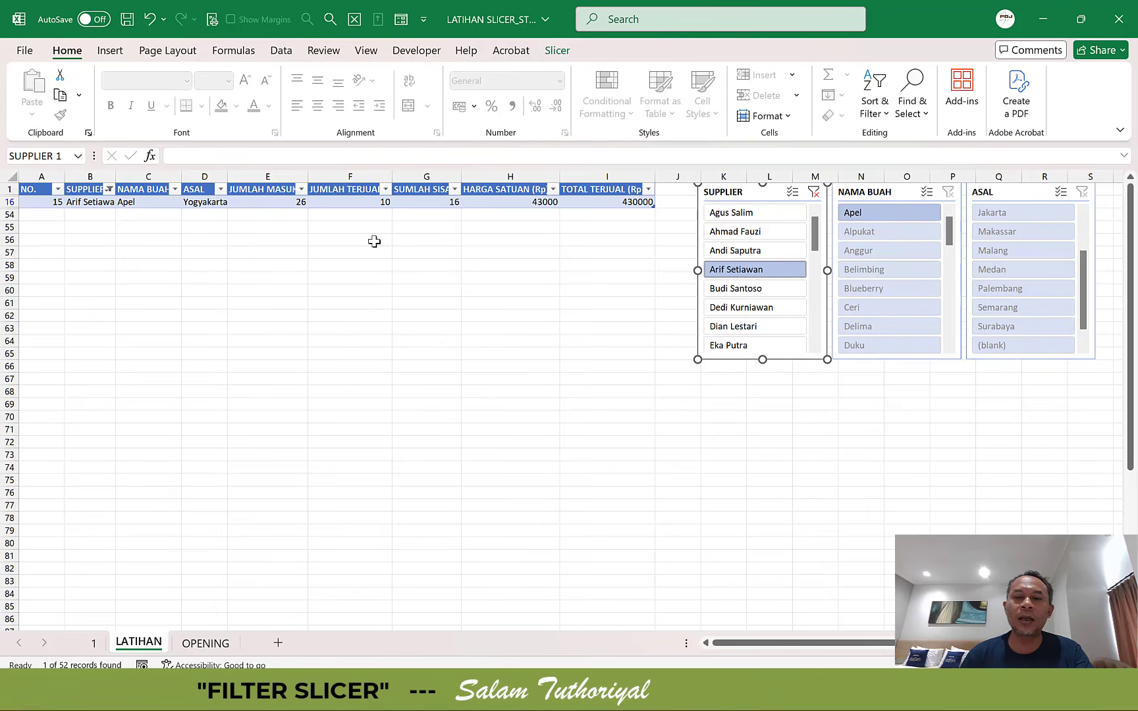
{"action": "left_click", "coordinate": [768, 462]}
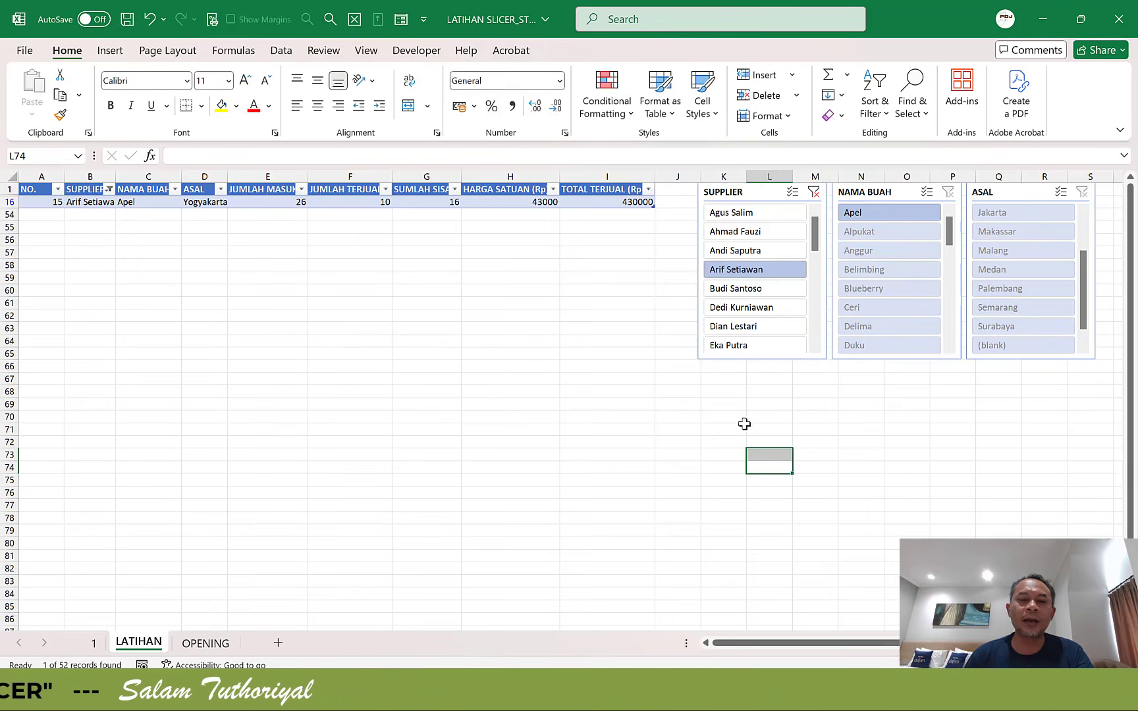
{"action": "left_click", "coordinate": [350, 316]}
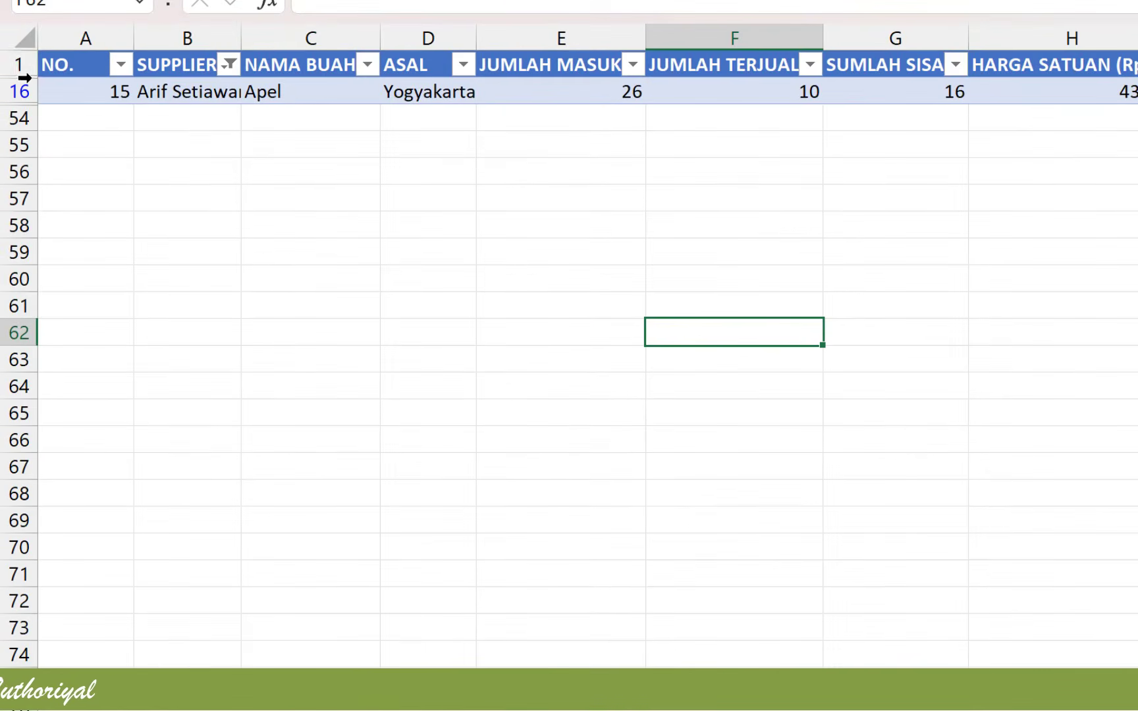
{"action": "left_click_drag", "start_coordinate": [13, 66], "coordinate": [13, 107]}
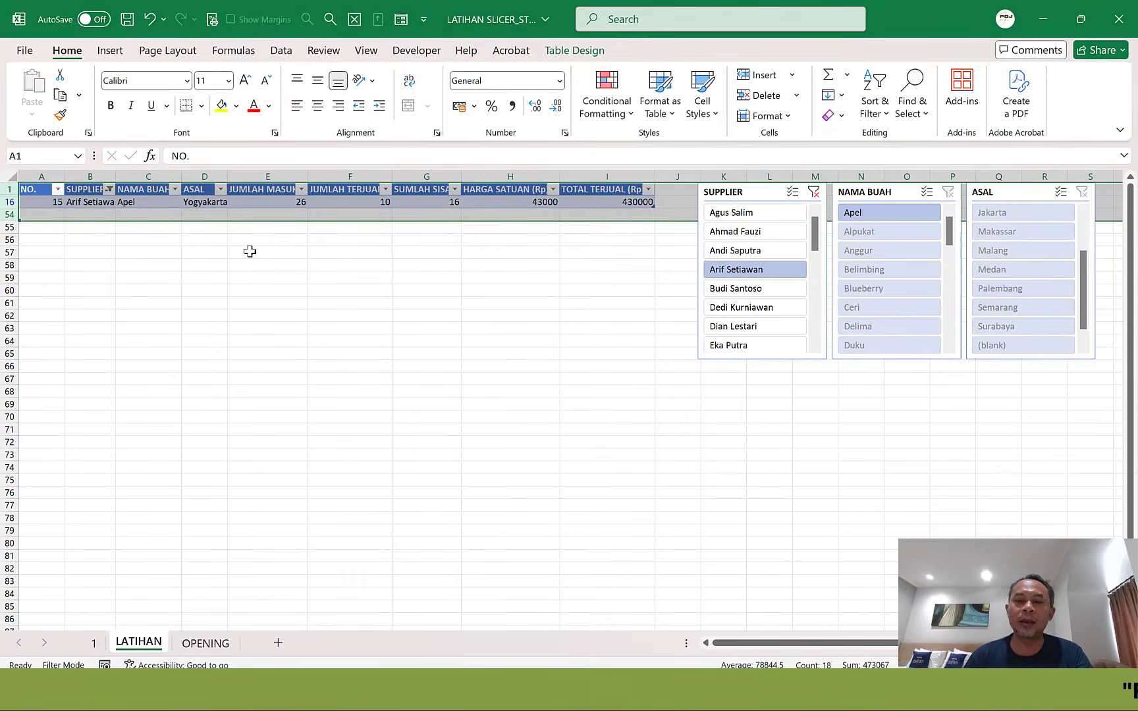
{"action": "left_click", "coordinate": [276, 266]}
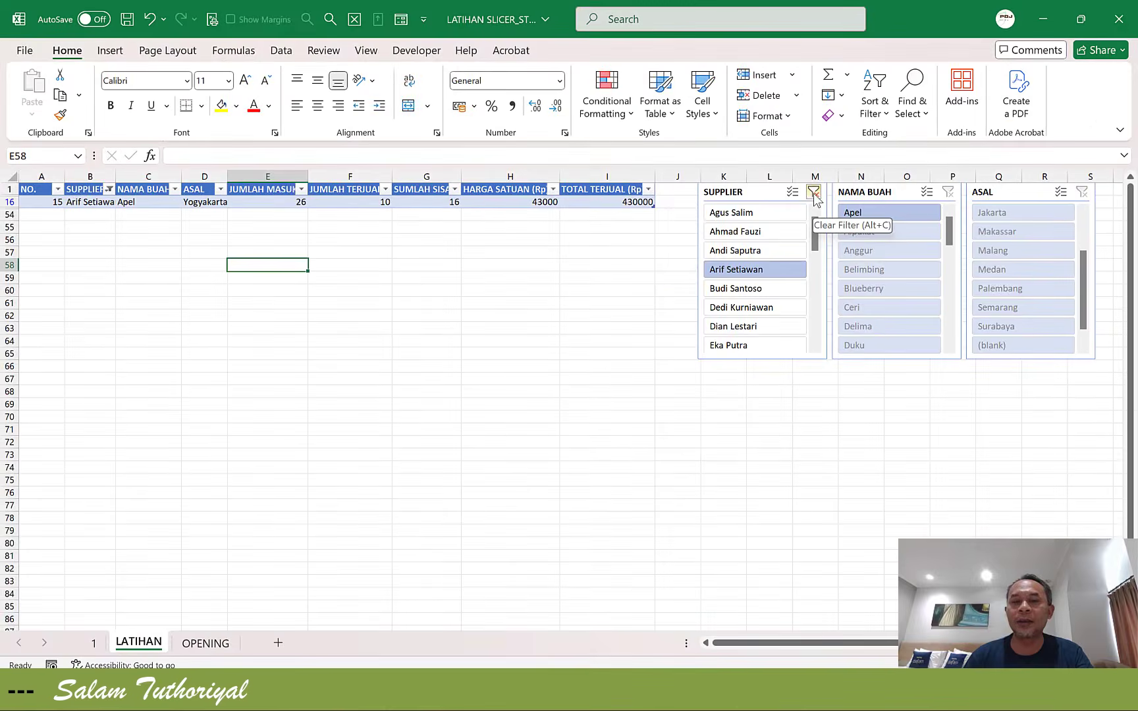
{"action": "left_click", "coordinate": [639, 106]}
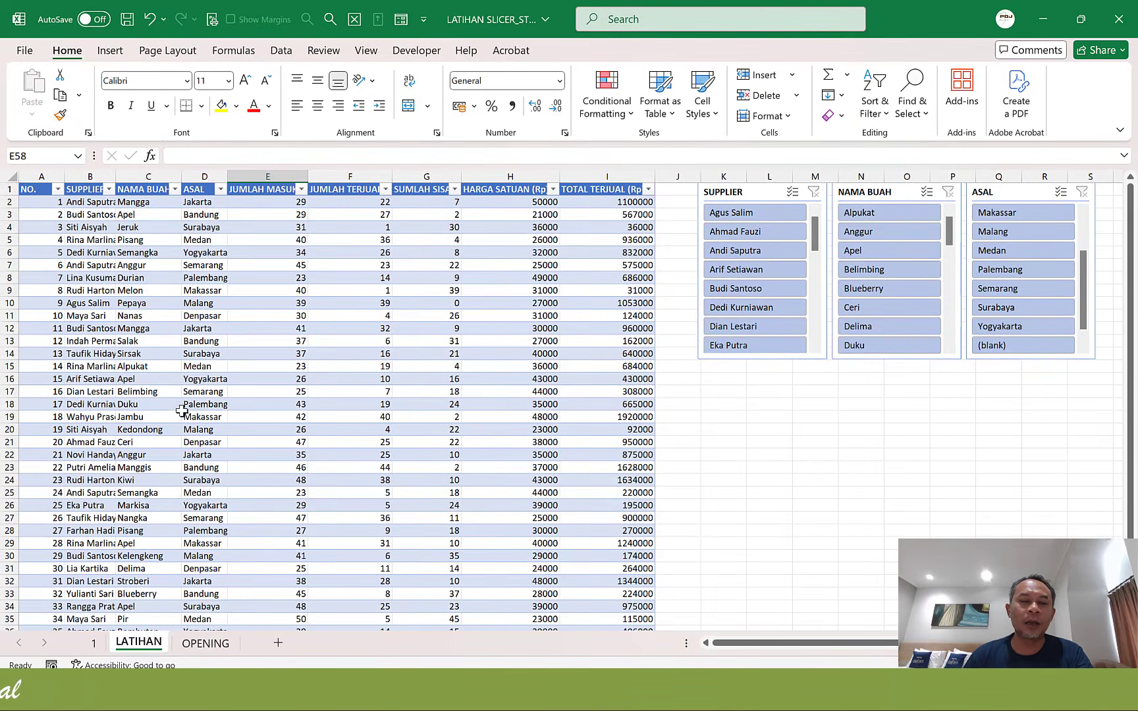
- Filter the table by the seventh supplier in the SUPPLIER slicer and review the remaining NAMA BUAH and ASAL entries
{"action": "left_click", "coordinate": [737, 327]}
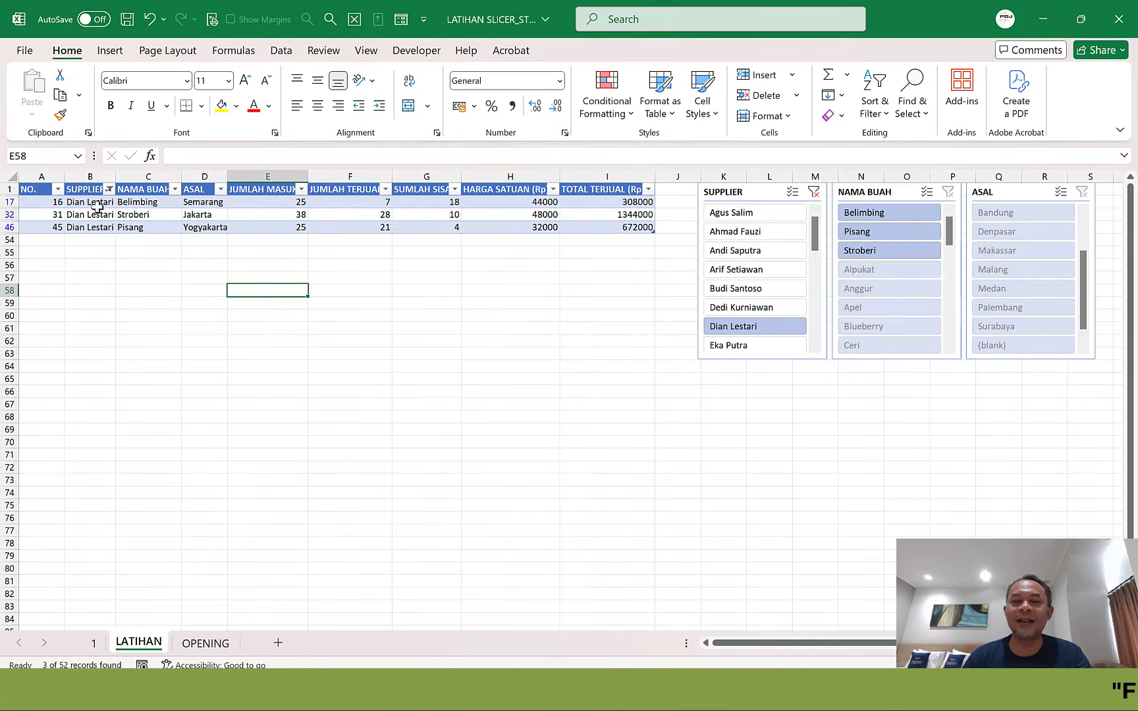
{"action": "left_click", "coordinate": [152, 204]}
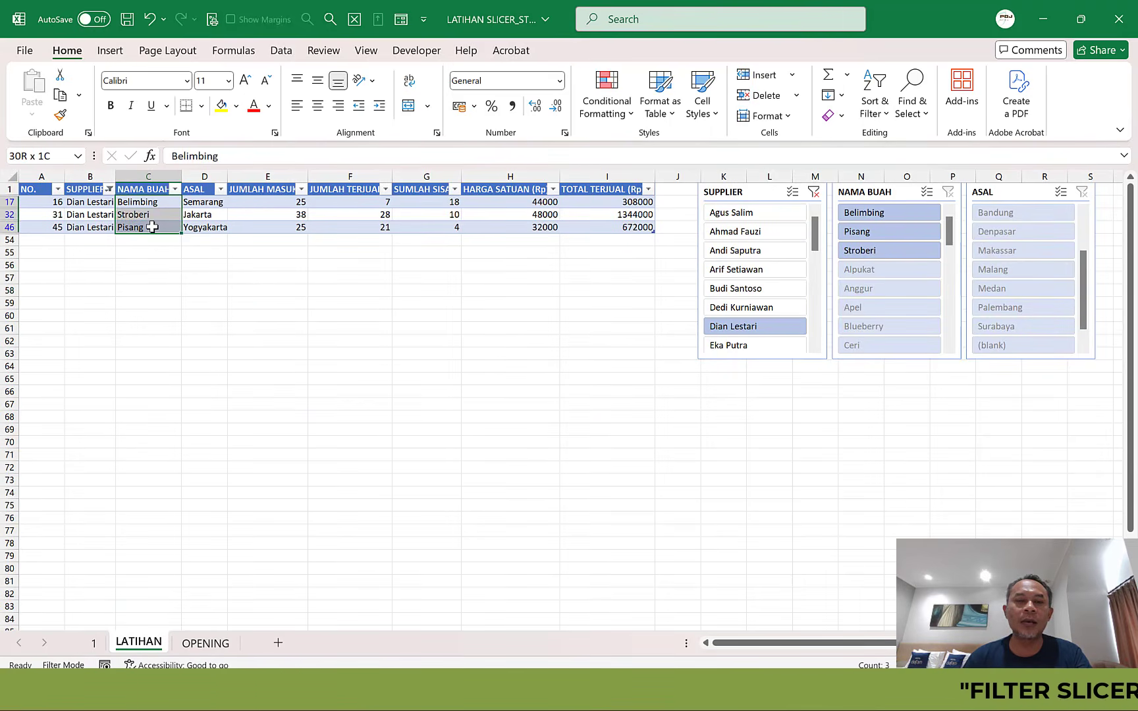
{"action": "left_click_drag", "start_coordinate": [152, 227], "coordinate": [154, 228]}
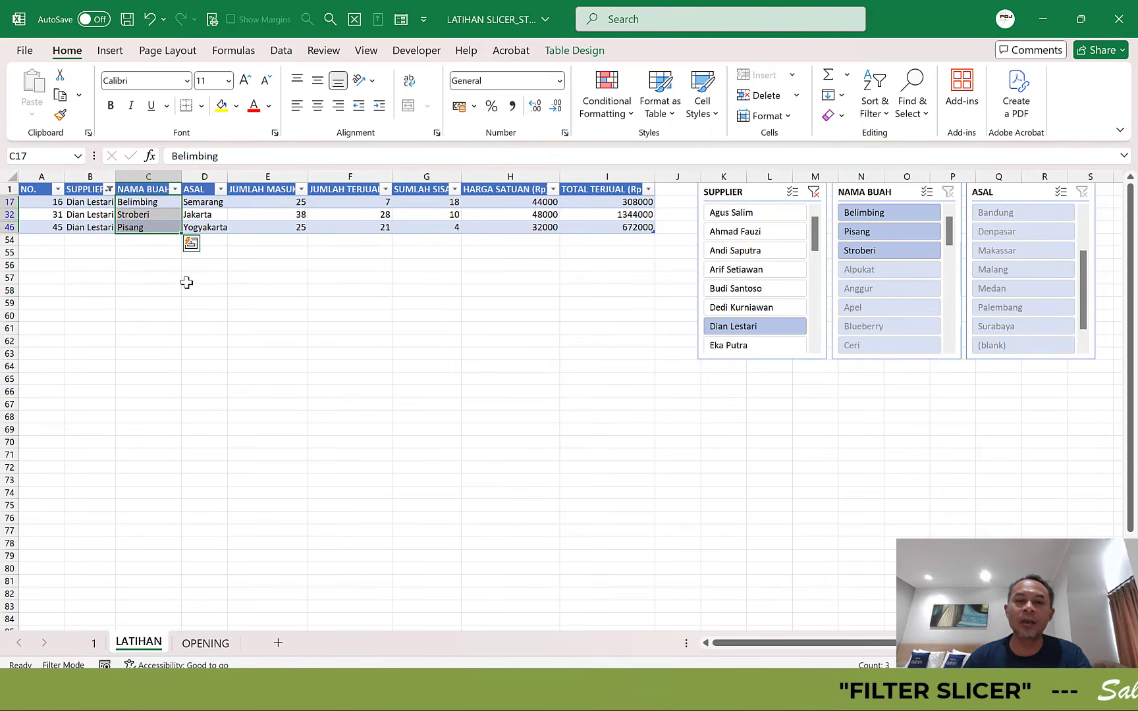
{"action": "left_click", "coordinate": [204, 208]}
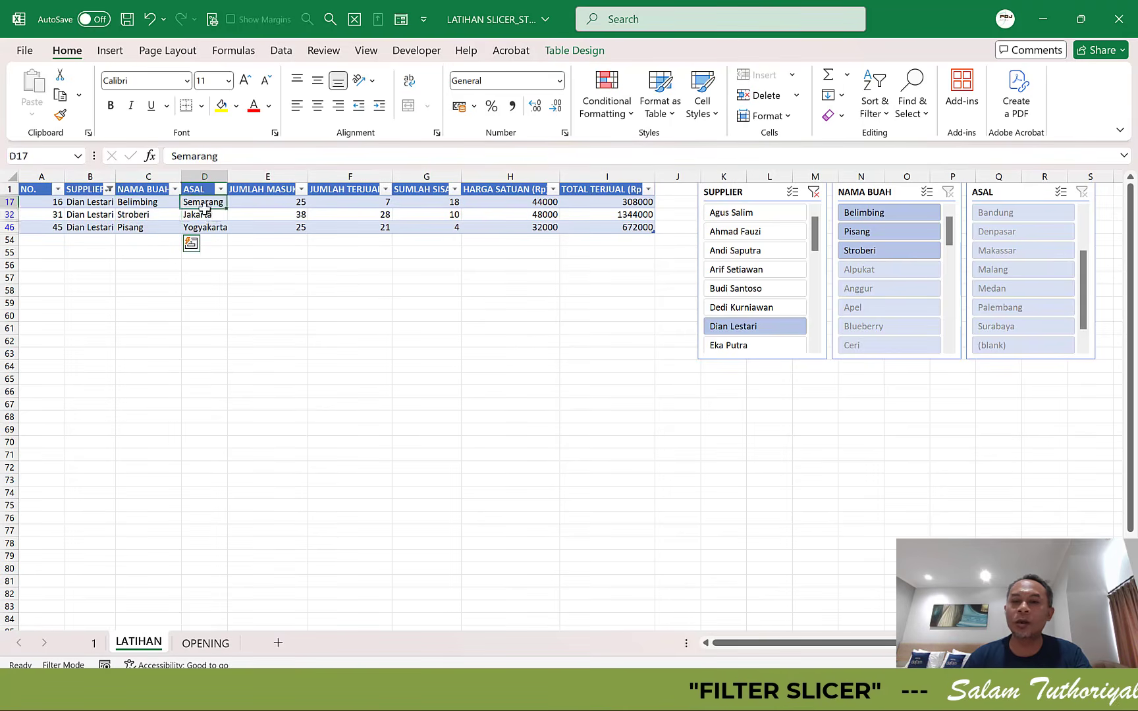
{"action": "left_click_drag", "start_coordinate": [203, 209], "coordinate": [205, 227]}
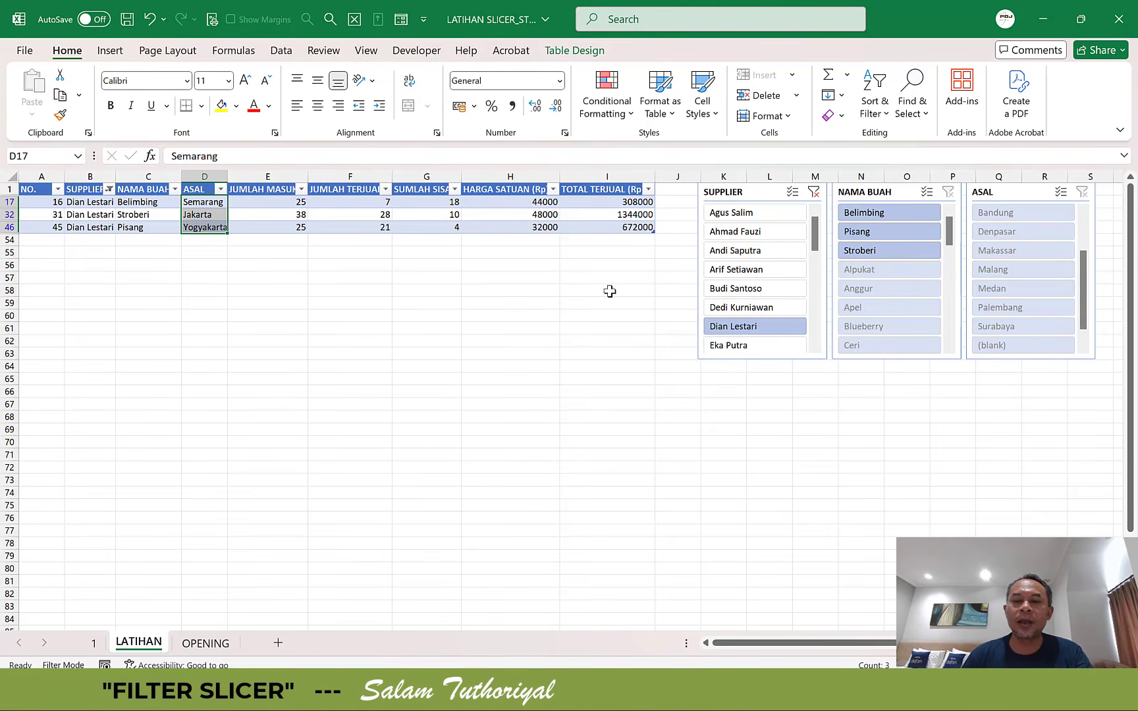
{"action": "left_click", "coordinate": [554, 290]}
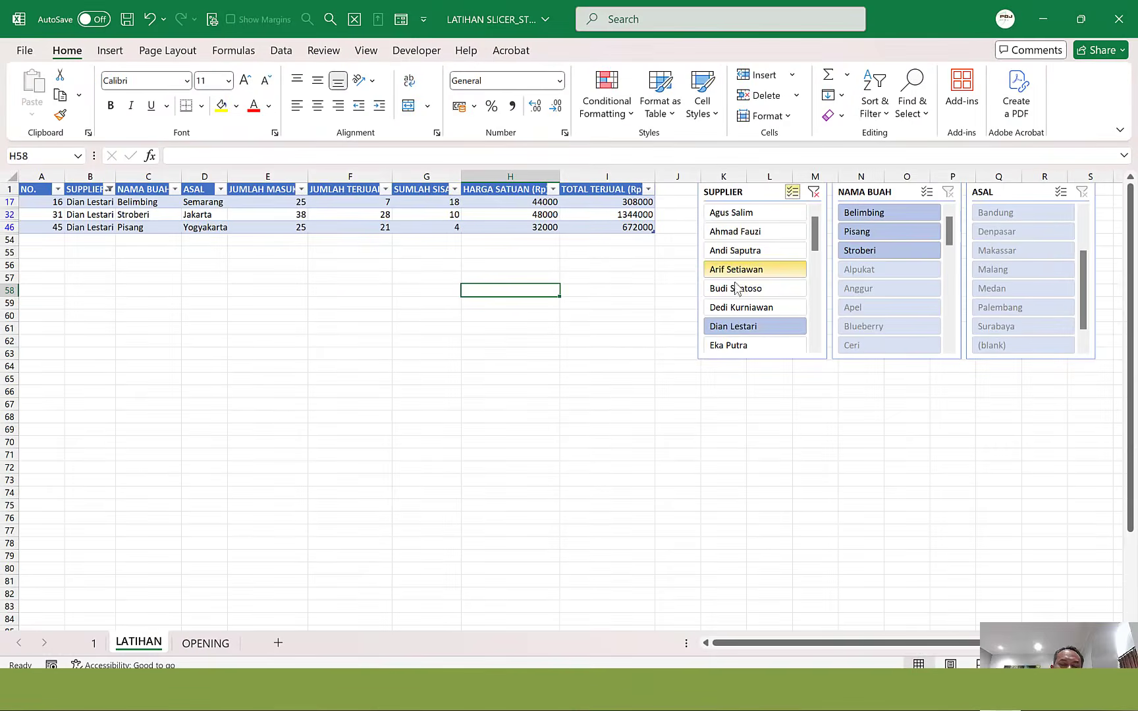
- Add the fifth, ninth, twelfth and fourteenth suppliers to the SUPPLIER slicer's selection and clear the supplier filter
{"action": "left_click", "coordinate": [737, 288]}
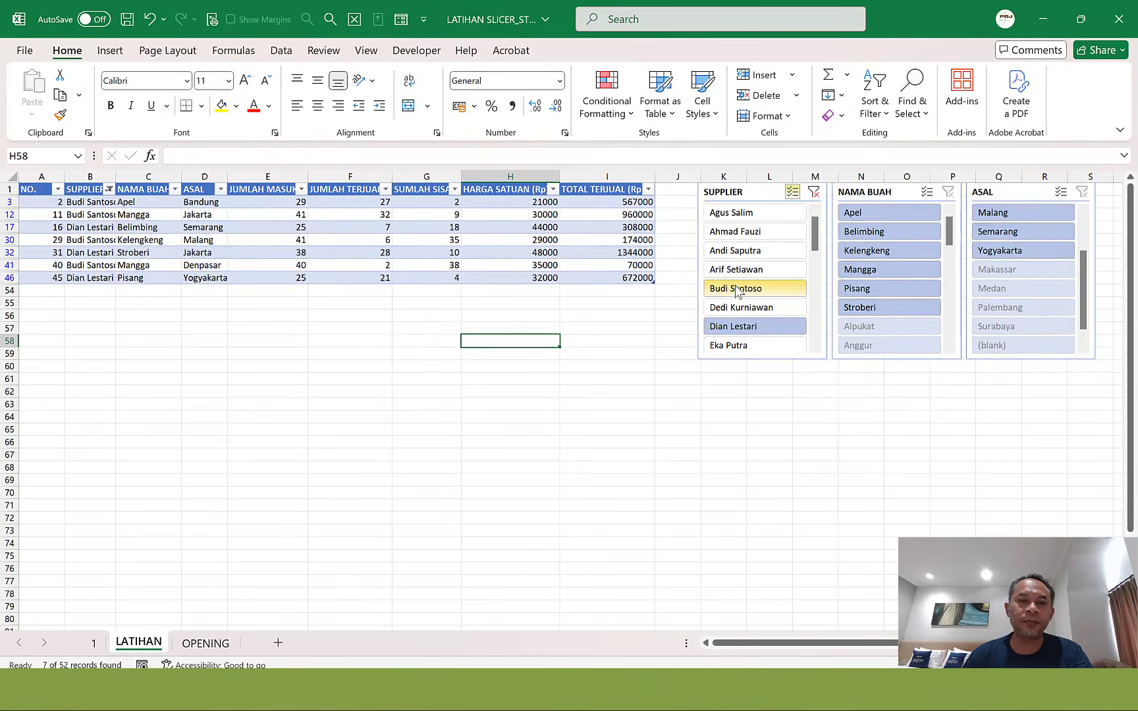
{"action": "scroll", "coordinate": [755, 318], "scroll_direction": "down", "scroll_amount": 1}
{"action": "scroll", "coordinate": [783, 299], "scroll_direction": "up", "scroll_amount": 1}
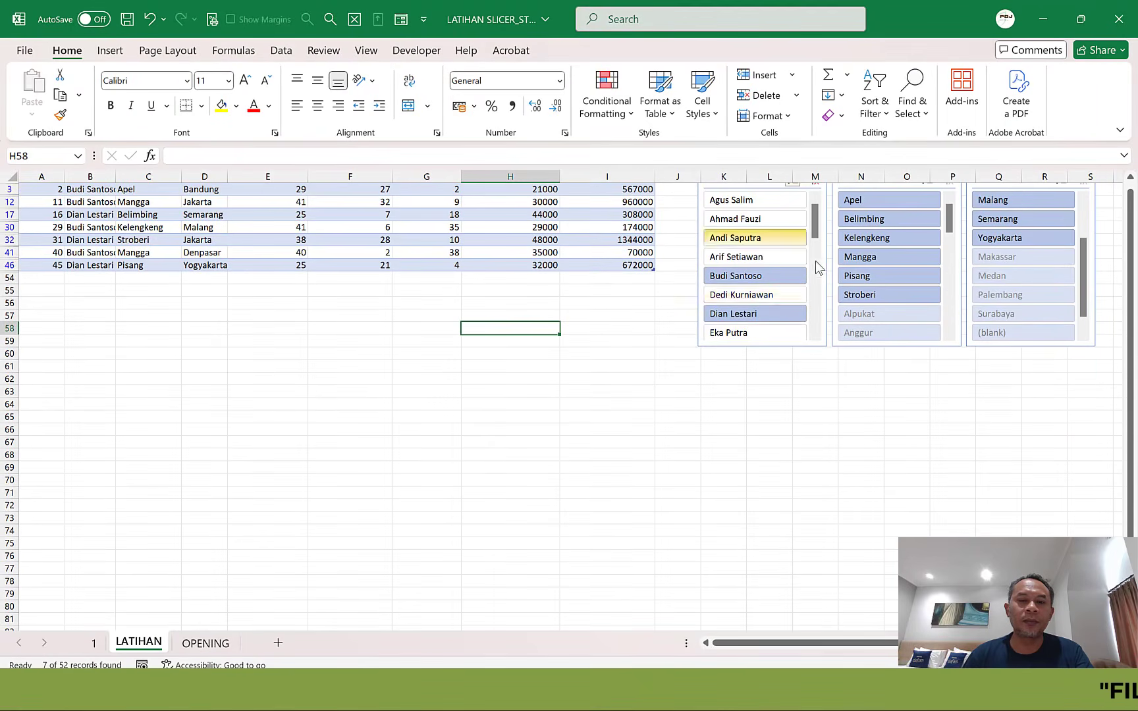
{"action": "scroll", "coordinate": [799, 271], "scroll_direction": "down", "scroll_amount": 3}
{"action": "left_click", "coordinate": [759, 280]}
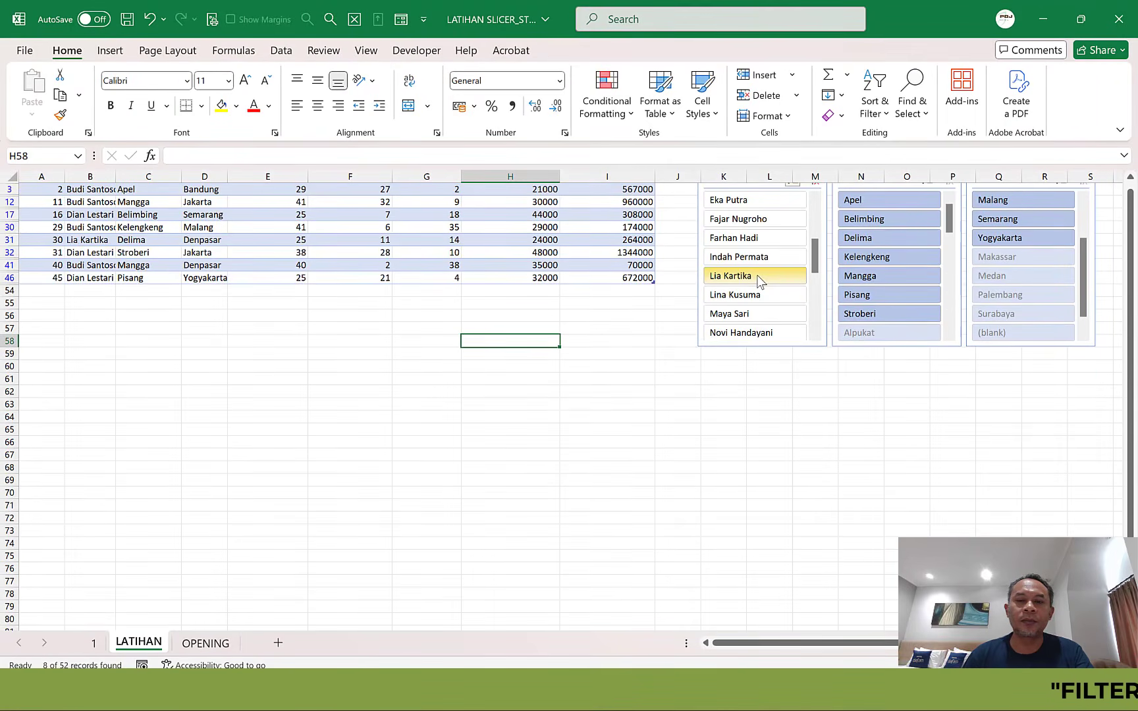
{"action": "left_click", "coordinate": [738, 317]}
{"action": "scroll", "coordinate": [564, 346], "scroll_direction": "up", "scroll_amount": 1}
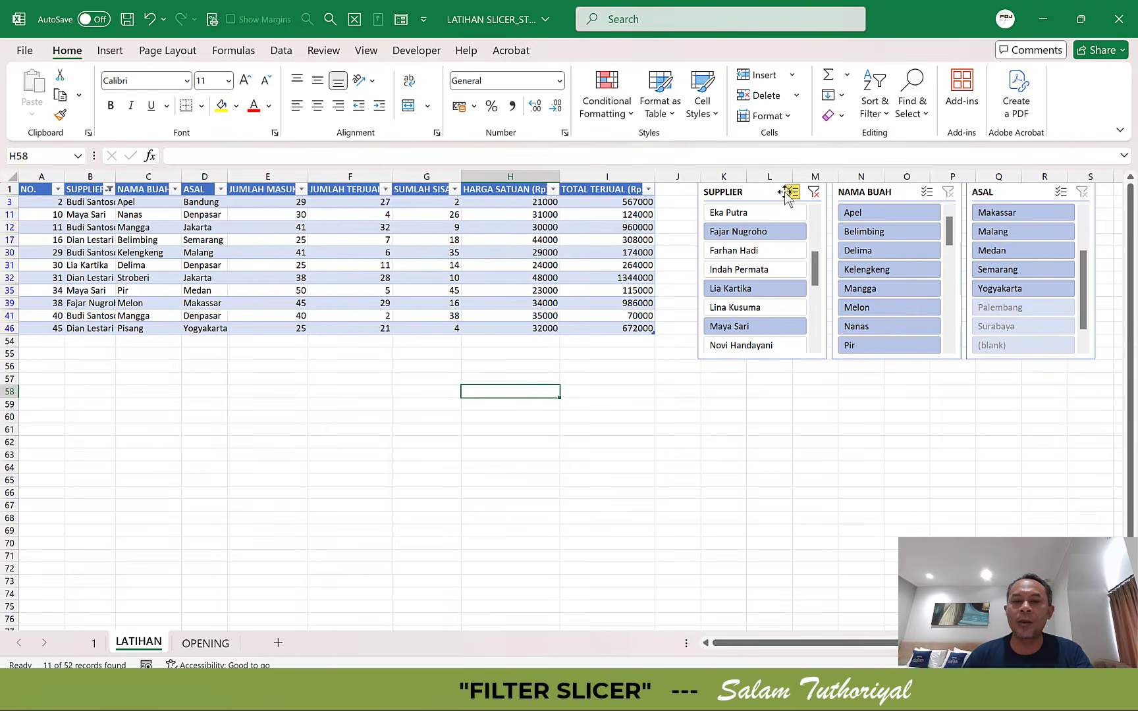
{"action": "left_click", "coordinate": [814, 192]}
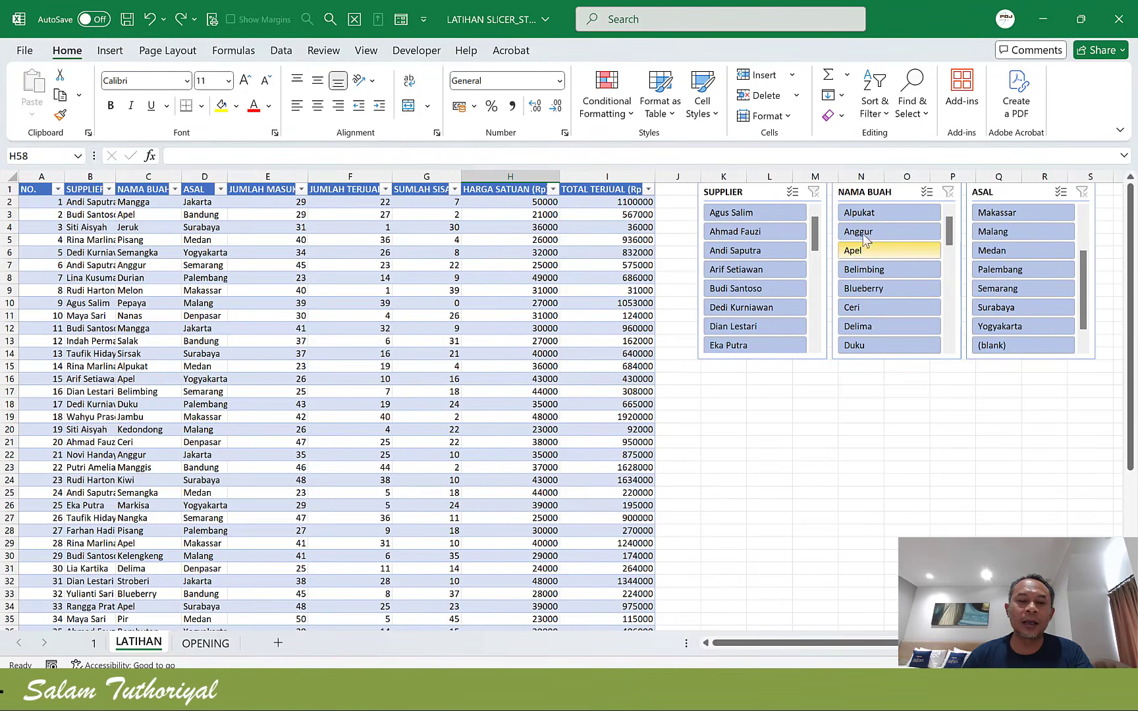
- Filter the table by Apel in the NAMA BUAH slicer, review its SUPPLIER and ASAL values, and clear that filter
{"action": "left_click", "coordinate": [860, 257]}
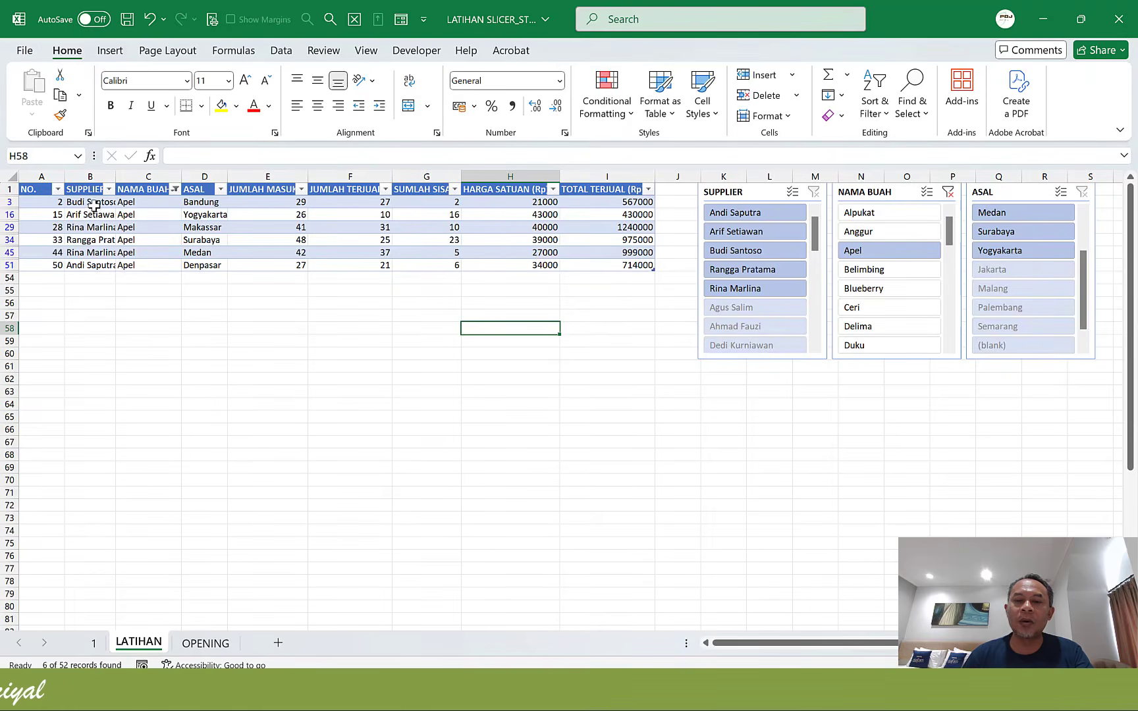
{"action": "left_click", "coordinate": [94, 203]}
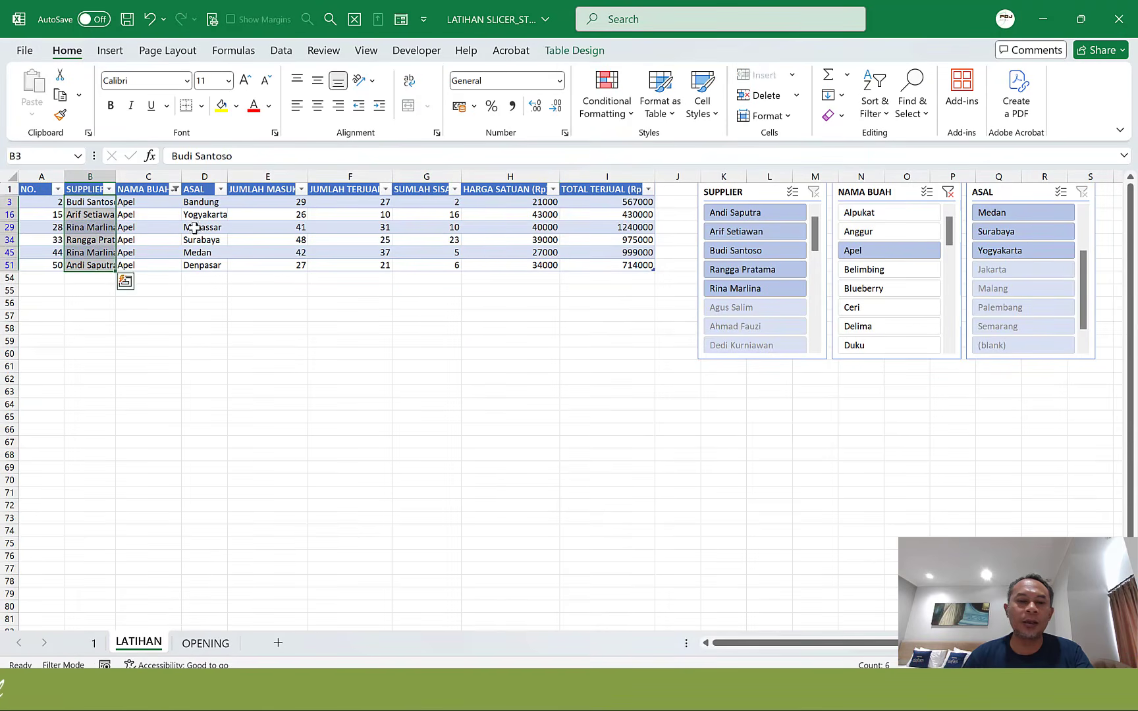
{"action": "left_click", "coordinate": [218, 202]}
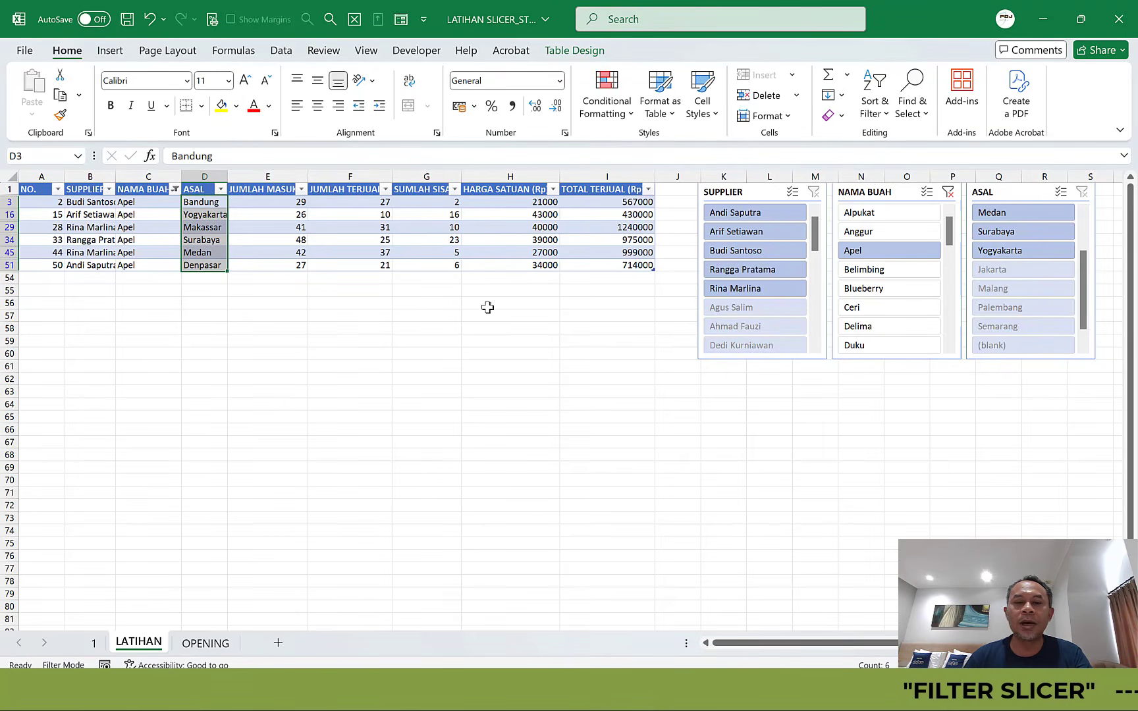
{"action": "left_click", "coordinate": [357, 348]}
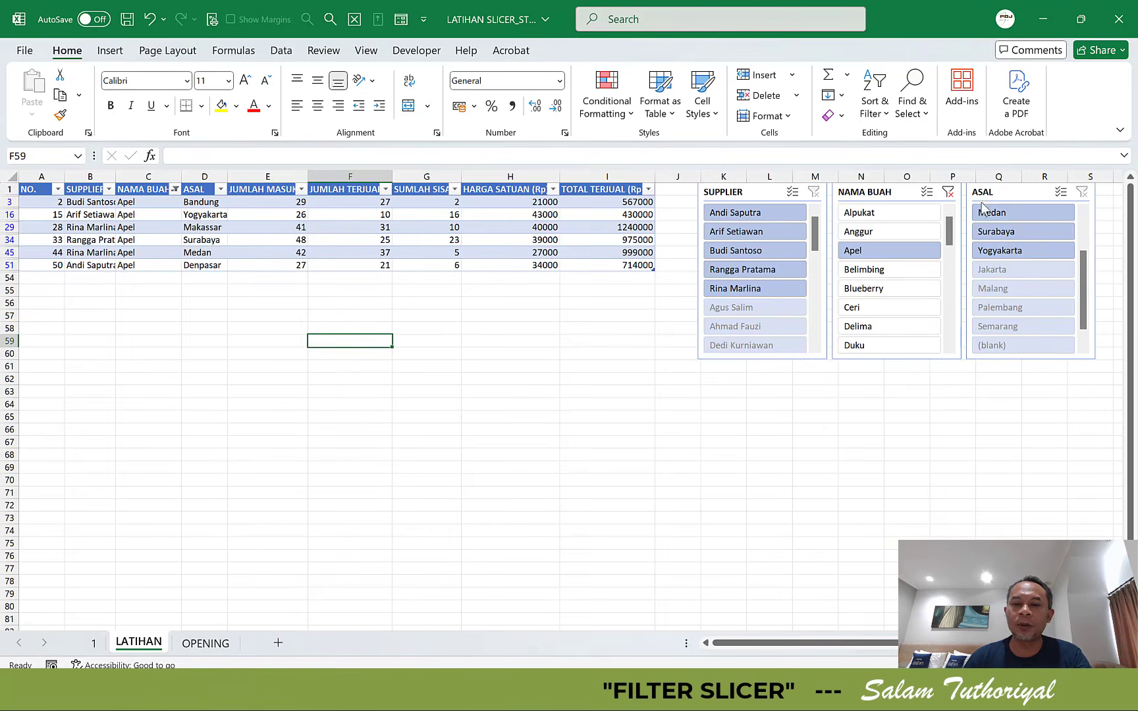
{"action": "left_click", "coordinate": [949, 192]}
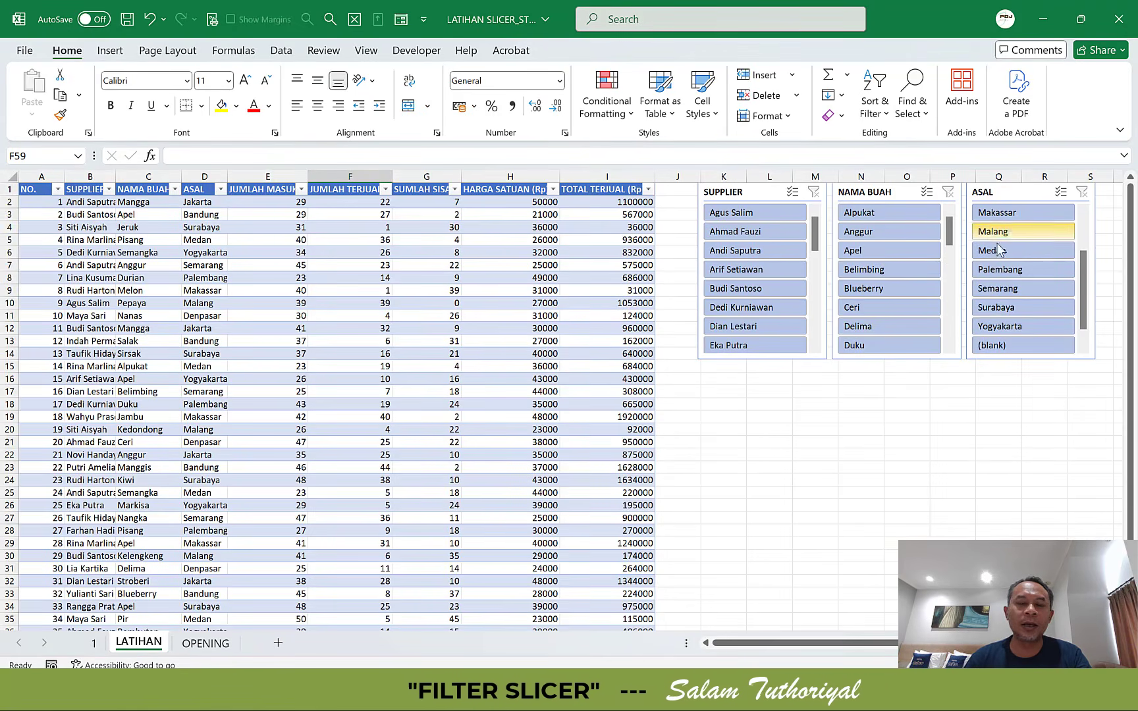
- Filter the table by Bandung in the ASAL slicer and examine the remaining fruit names in the NAMA BUAH column
{"action": "left_click_drag", "start_coordinate": [1083, 281], "coordinate": [1083, 249]}
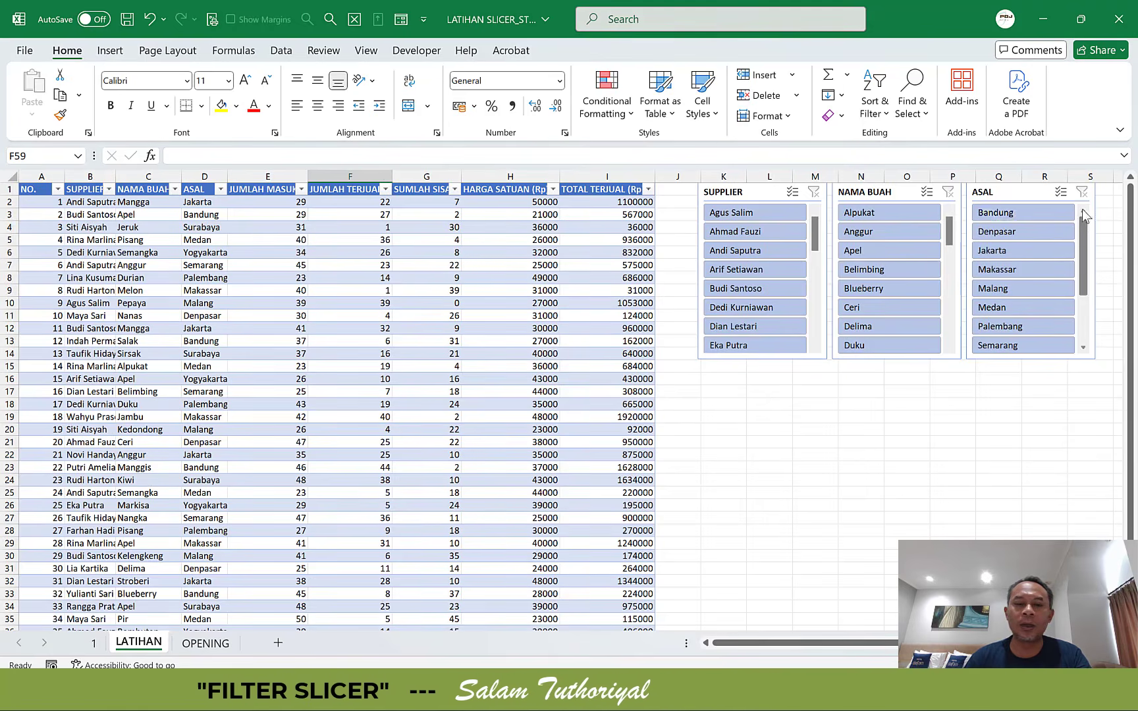
{"action": "left_click", "coordinate": [1038, 213]}
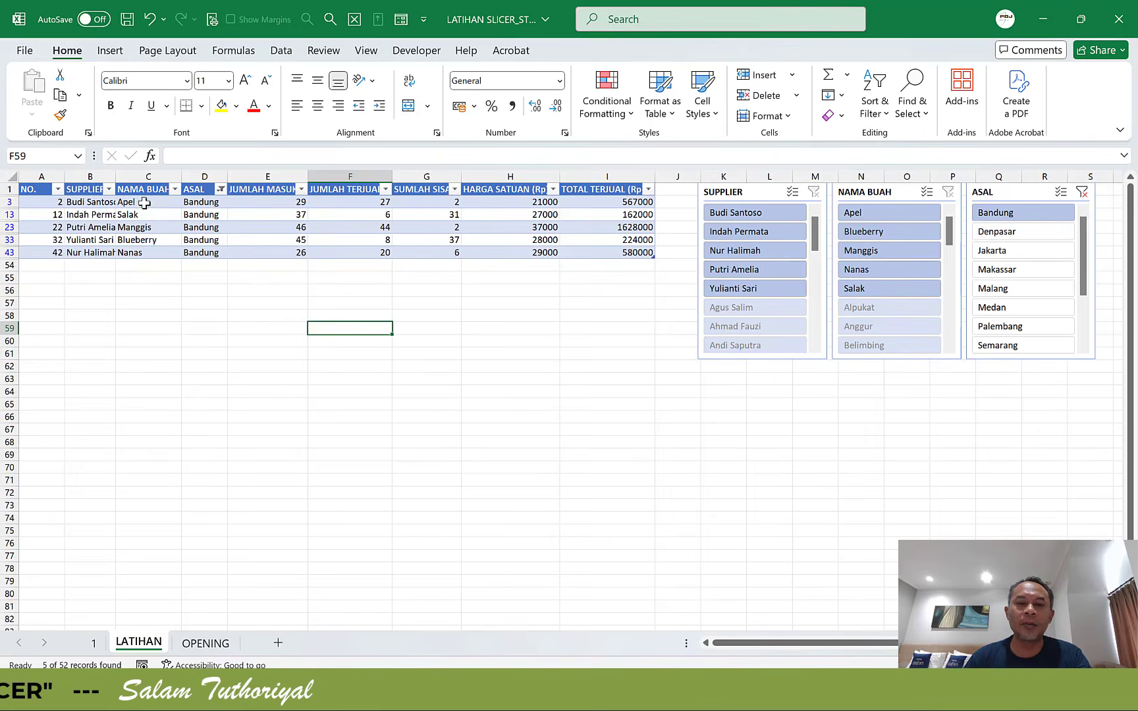
{"action": "left_click_drag", "start_coordinate": [140, 201], "coordinate": [175, 262]}
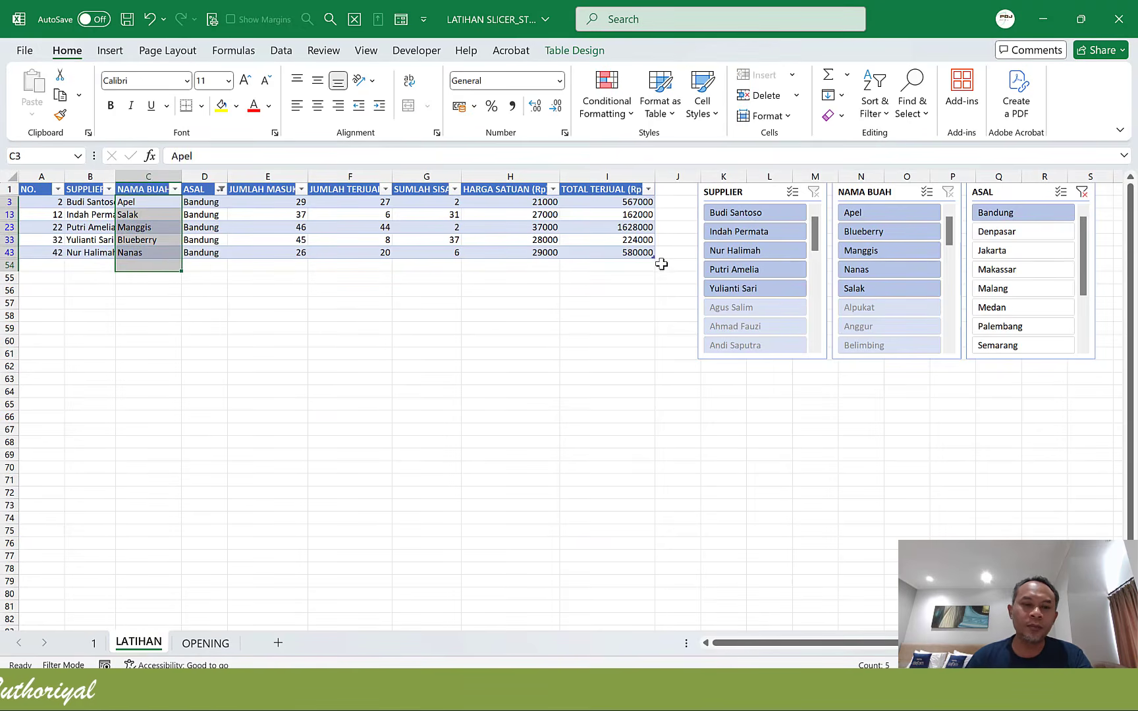
{"action": "left_click", "coordinate": [606, 337]}
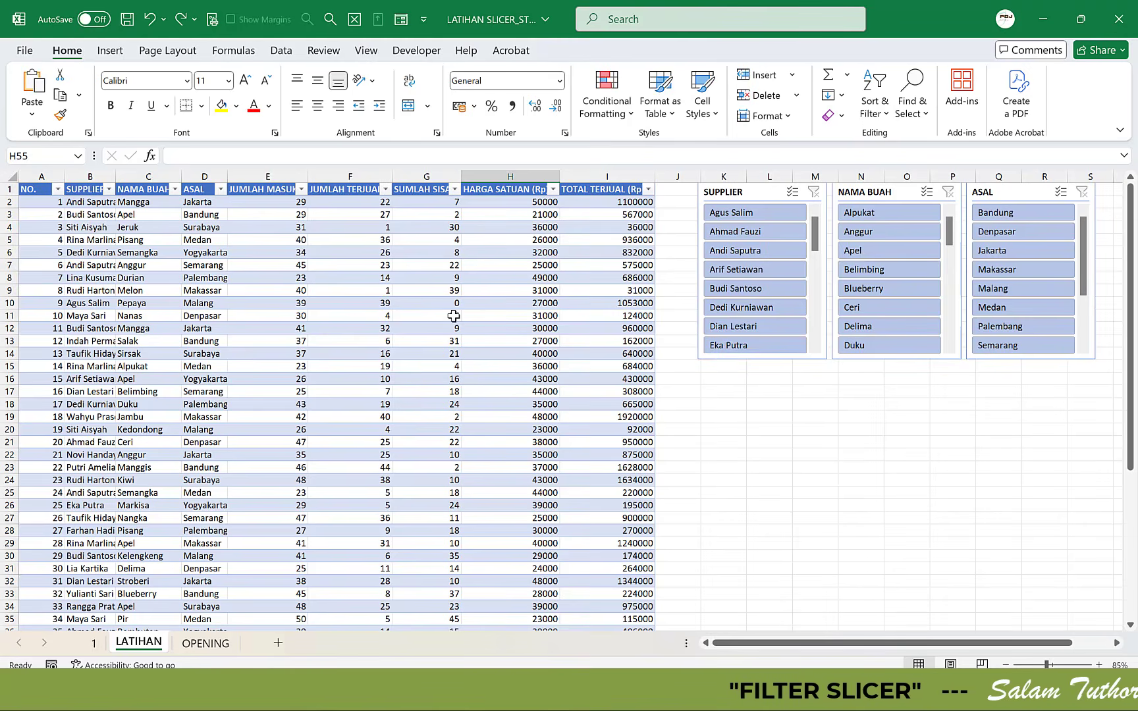
- Copy the TOTAL PENJUALAN and TOTAL (FILTER) labels with their amounts from H52:I53 and paste them below the table, starting at H56
{"action": "scroll", "coordinate": [535, 389], "scroll_direction": "down", "scroll_amount": 10}
{"action": "key", "text": "Up"}
{"action": "key", "text": "Up"}
{"action": "key", "text": "Up"}
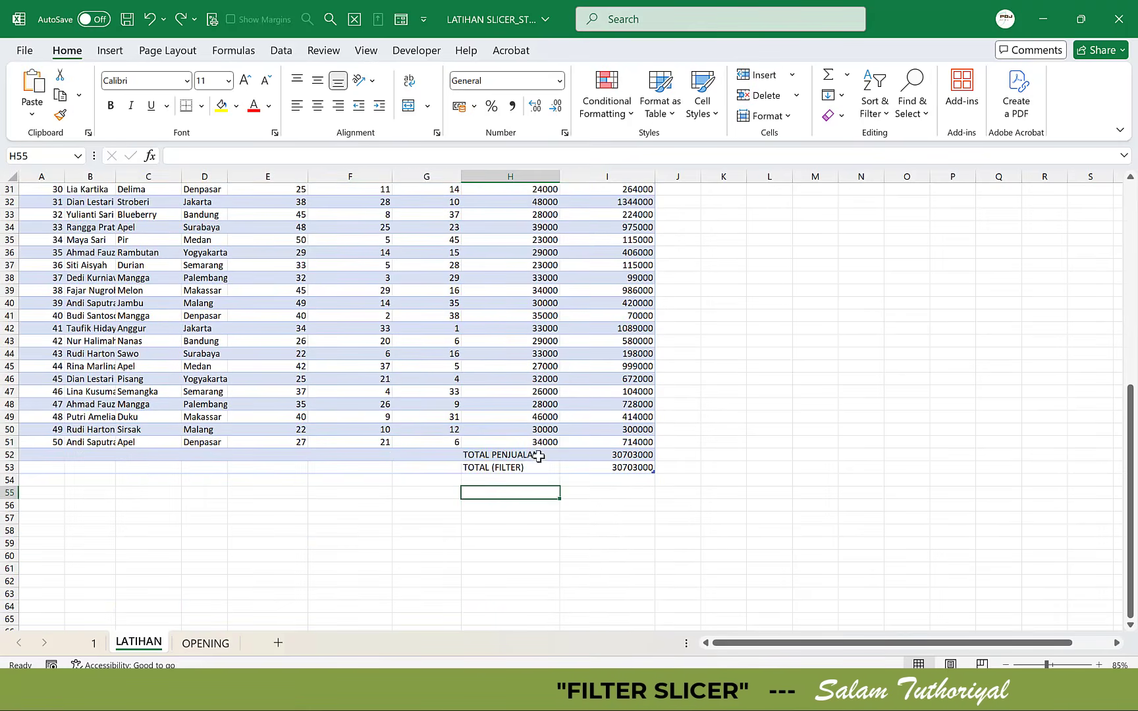
{"action": "key", "text": "Down"}
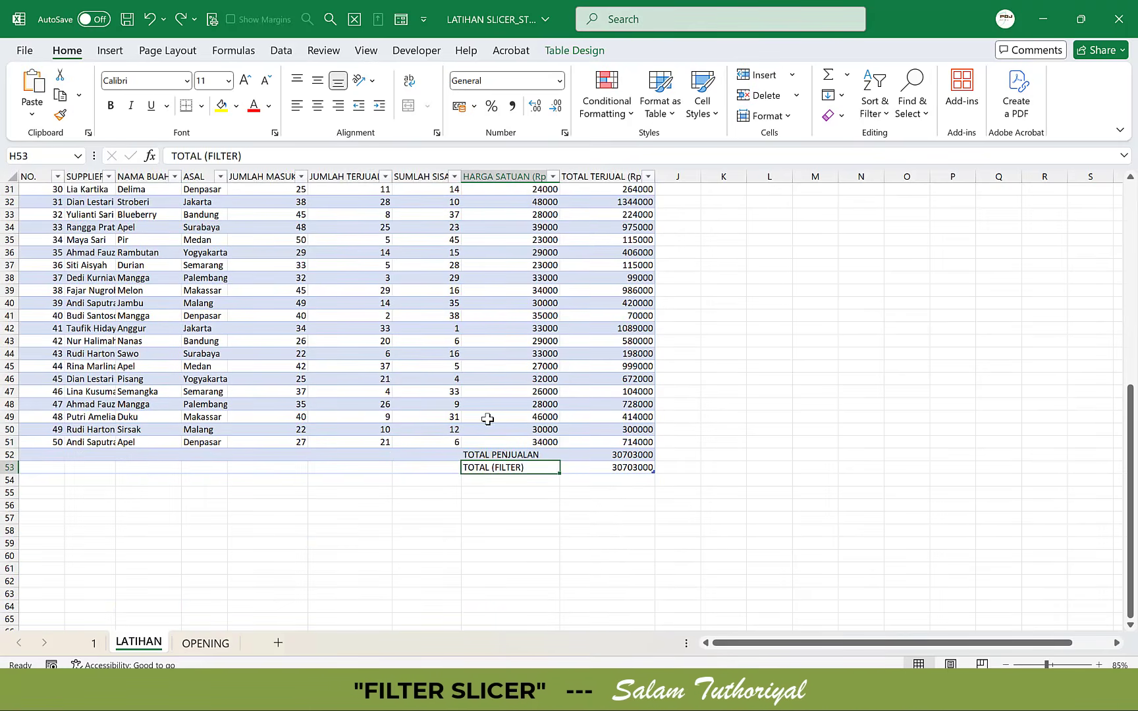
{"action": "key", "text": "Up"}
{"action": "key", "text": "Down"}
{"action": "key", "text": "shift+Up"}
{"action": "key", "text": "shift+Right"}
{"action": "key", "text": "ctrl+c"}
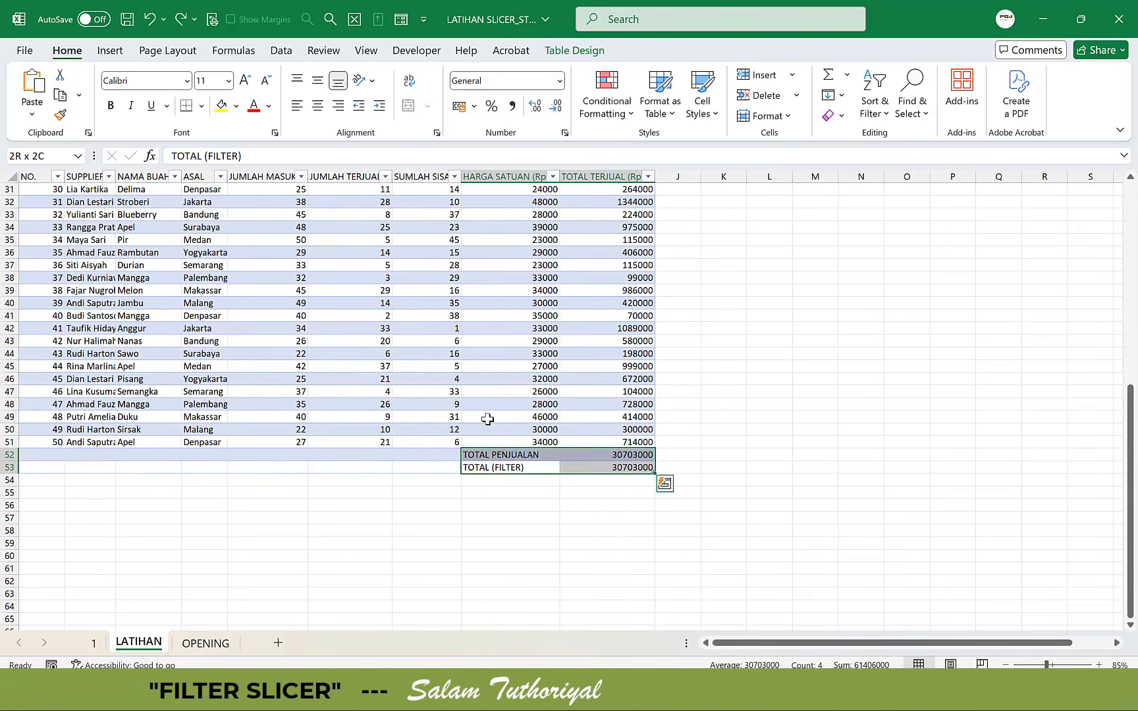
{"action": "key", "text": "Down"}
{"action": "key", "text": "Down"}
{"action": "key", "text": "Down"}
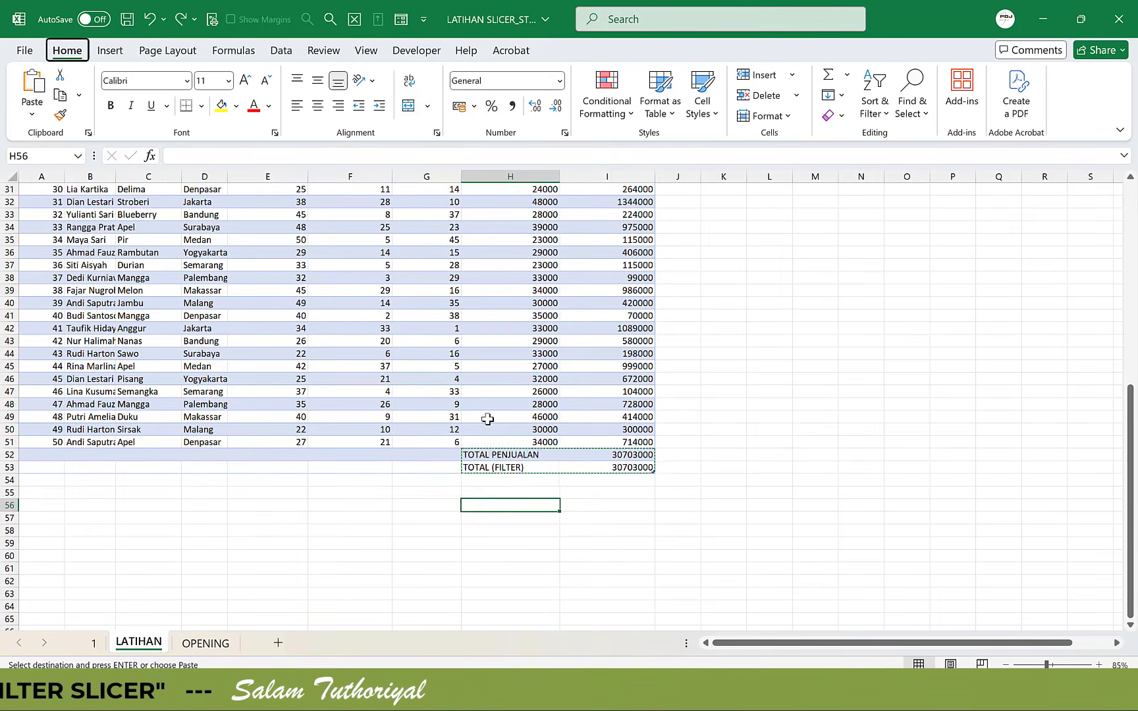
{"action": "key", "text": "ctrl+alt+v"}
{"action": "key", "text": "Return"}
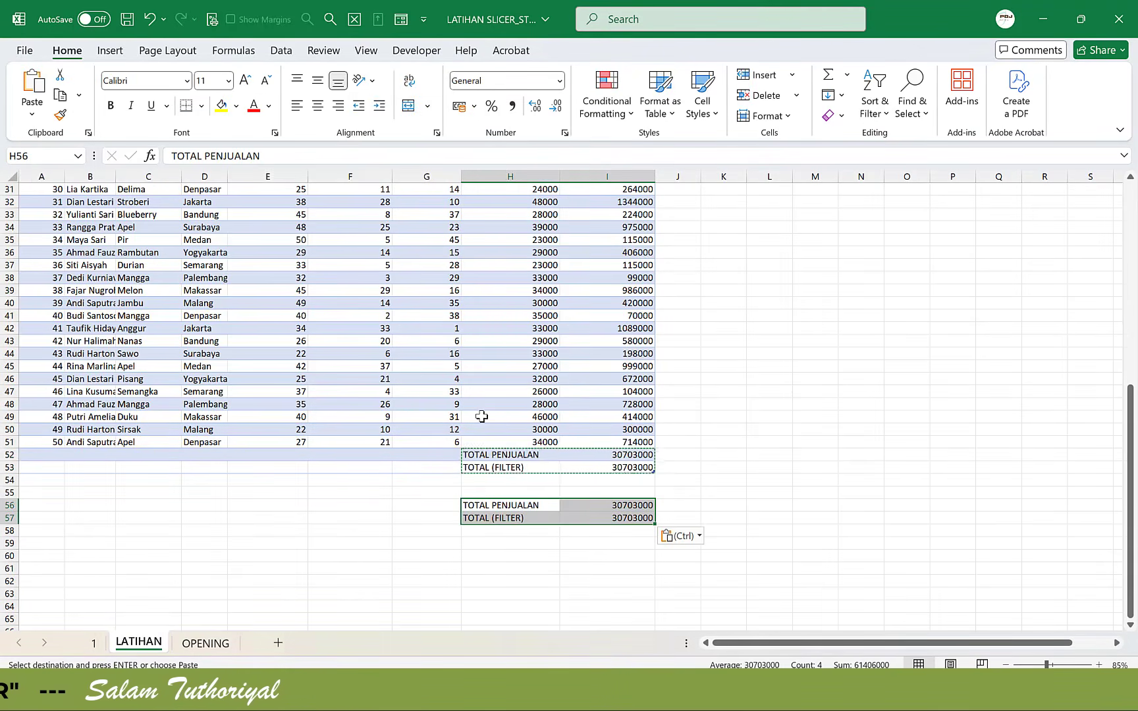
- Delete rows 52 and 53 with the original totals from the end of the table
{"action": "key", "text": "Up"}
{"action": "key", "text": "Up"}
{"action": "key", "text": "Up"}
{"action": "key", "text": "Up"}
{"action": "key", "text": "Escape"}
{"action": "key", "text": "shift+Down"}
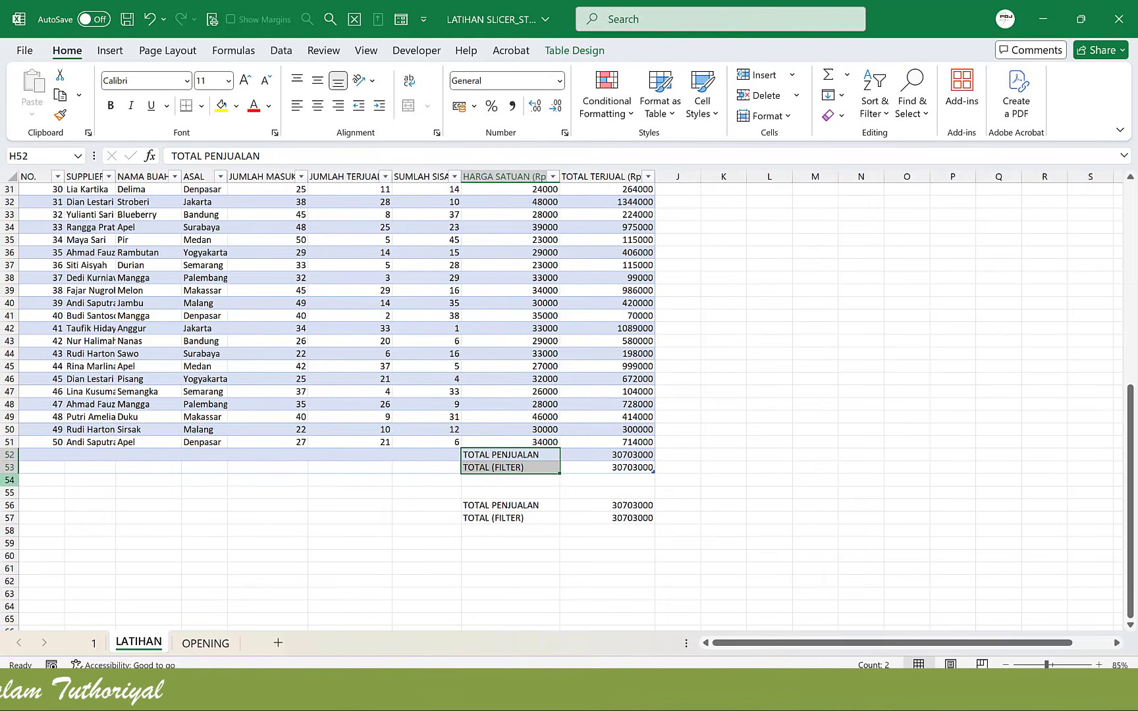
{"action": "left_click_drag", "start_coordinate": [8, 455], "coordinate": [9, 467]}
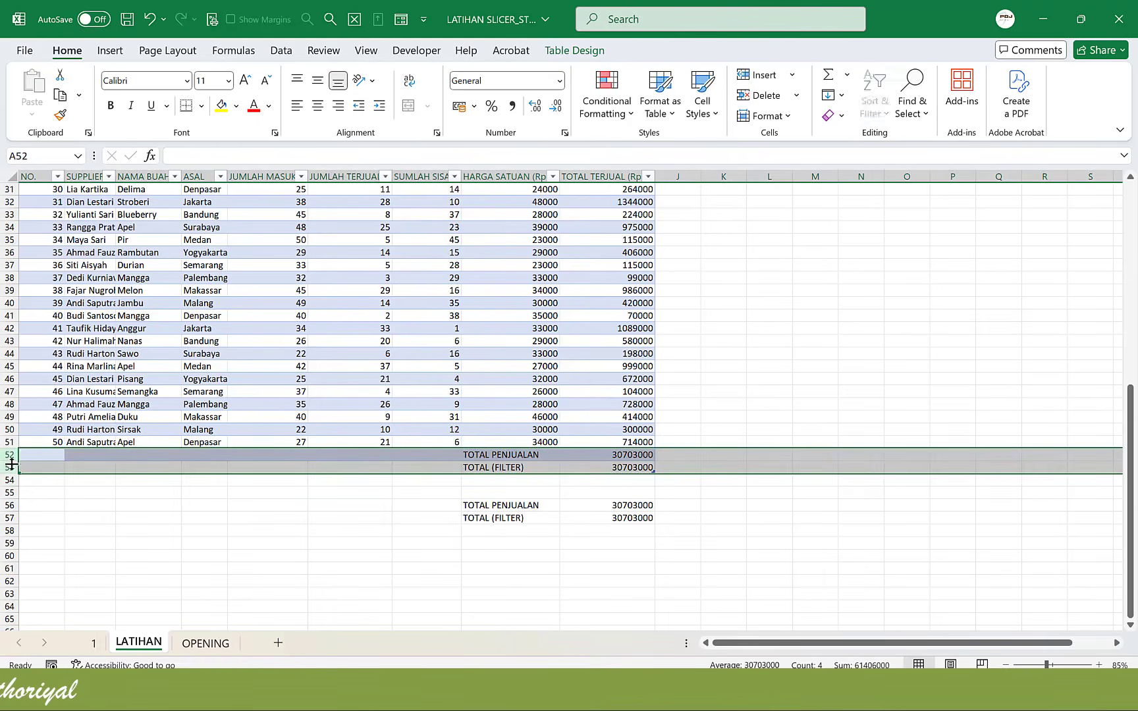
{"action": "right_click", "coordinate": [10, 467]}
{"action": "key", "text": "d"}
{"action": "left_click", "coordinate": [521, 519]}
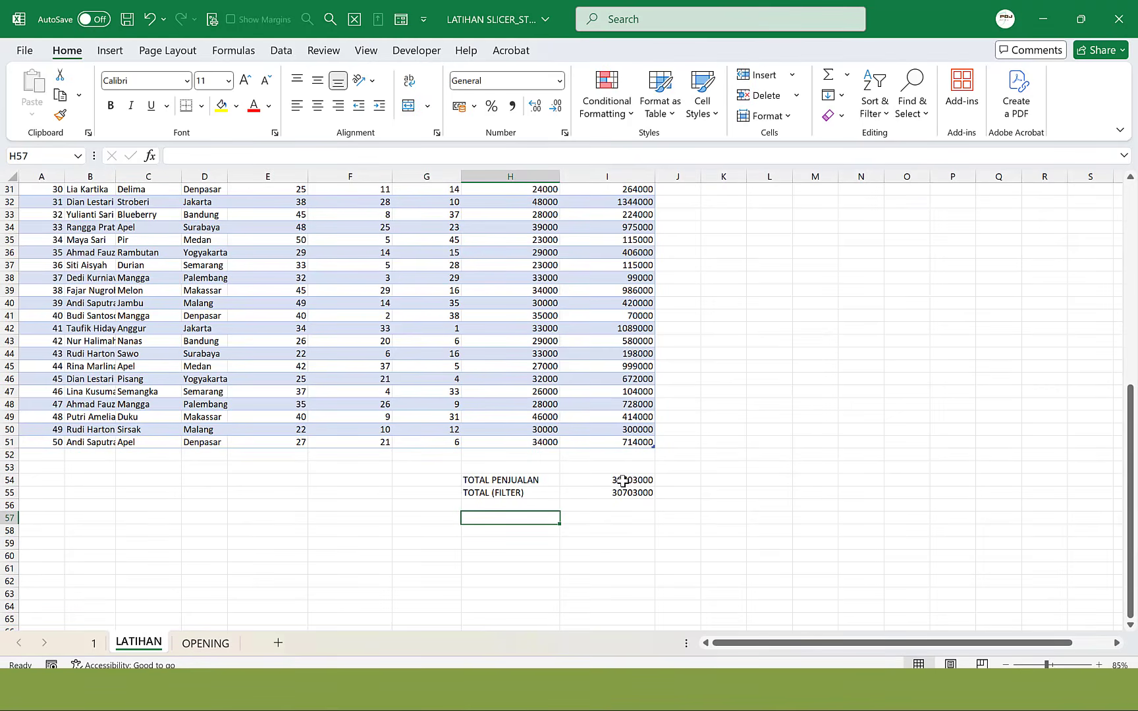
- Apply the comma-style Accounting number format to the HARGA SATUAN and TOTAL TERJUAL columns and the totals below, H2:I55
{"action": "left_click", "coordinate": [521, 433]}
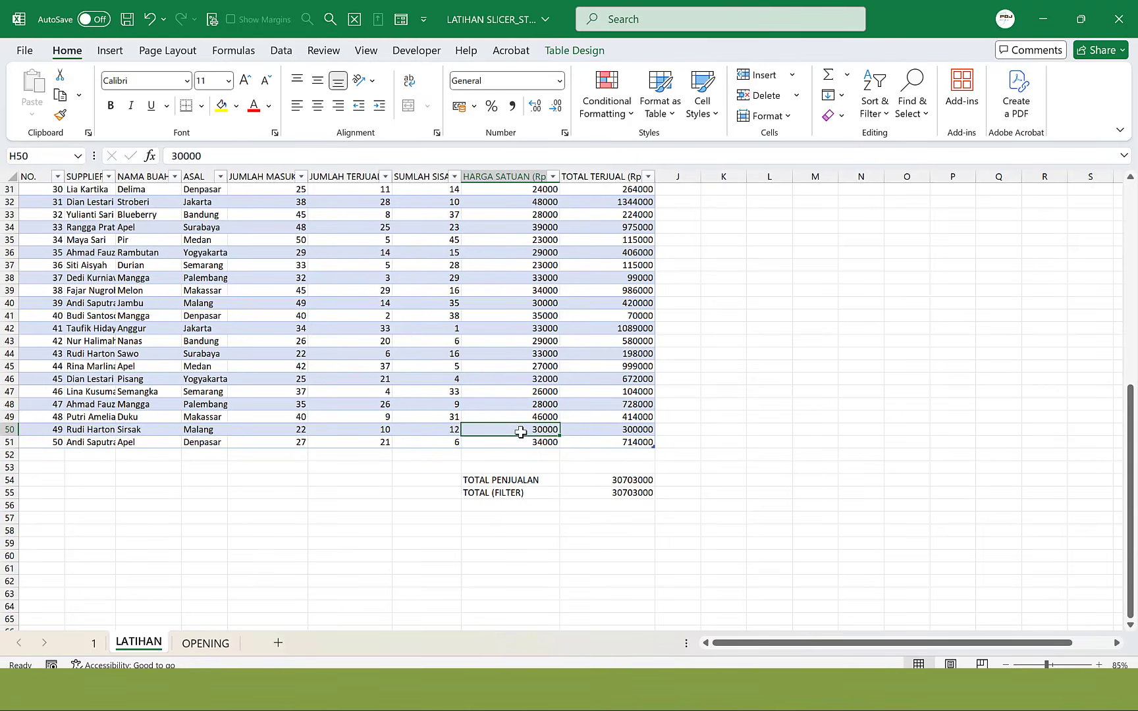
{"action": "key", "text": "ctrl+Up"}
{"action": "key", "text": "shift+Right"}
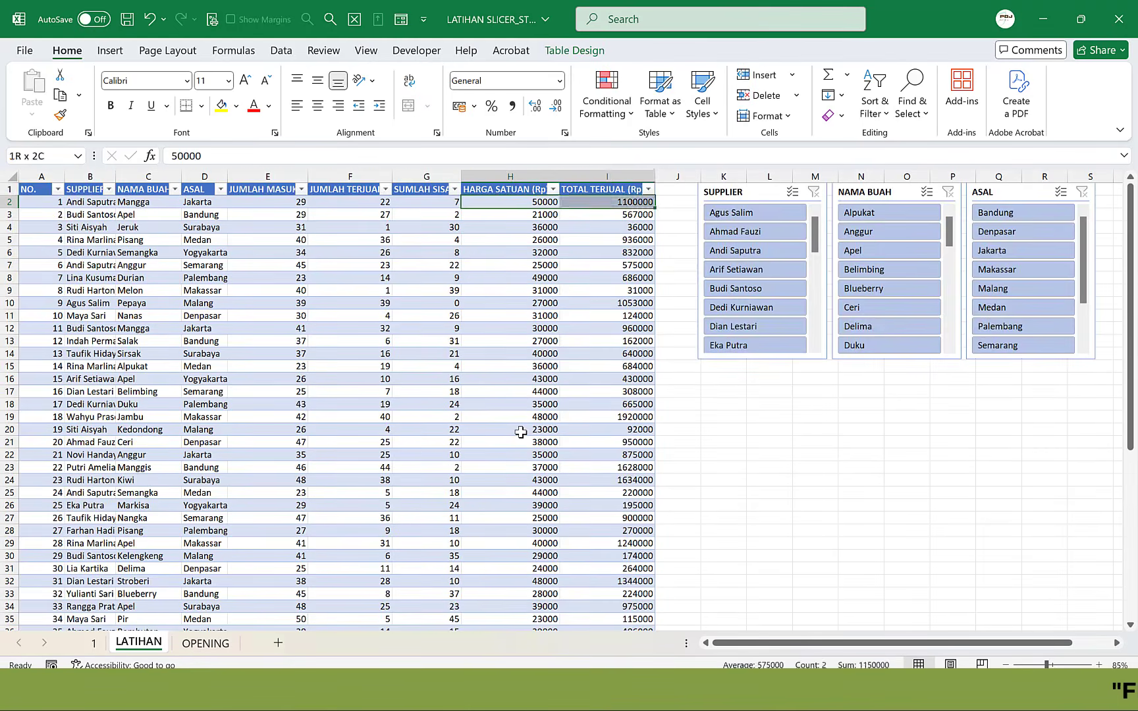
{"action": "key", "text": "ctrl+shift+Down"}
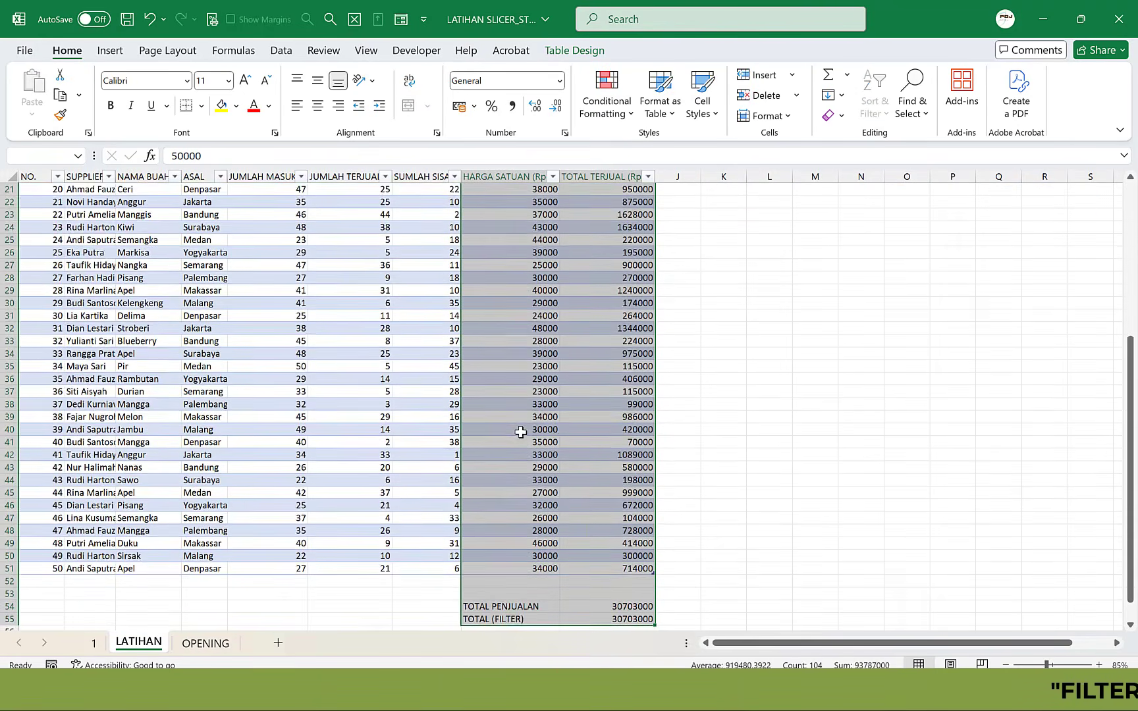
{"action": "key", "text": "k"}
- Make the TOTAL PENJUALAN and TOTAL (FILTER) labels and amounts in H54:I55 bold
{"action": "key", "text": "ctrl+Down"}
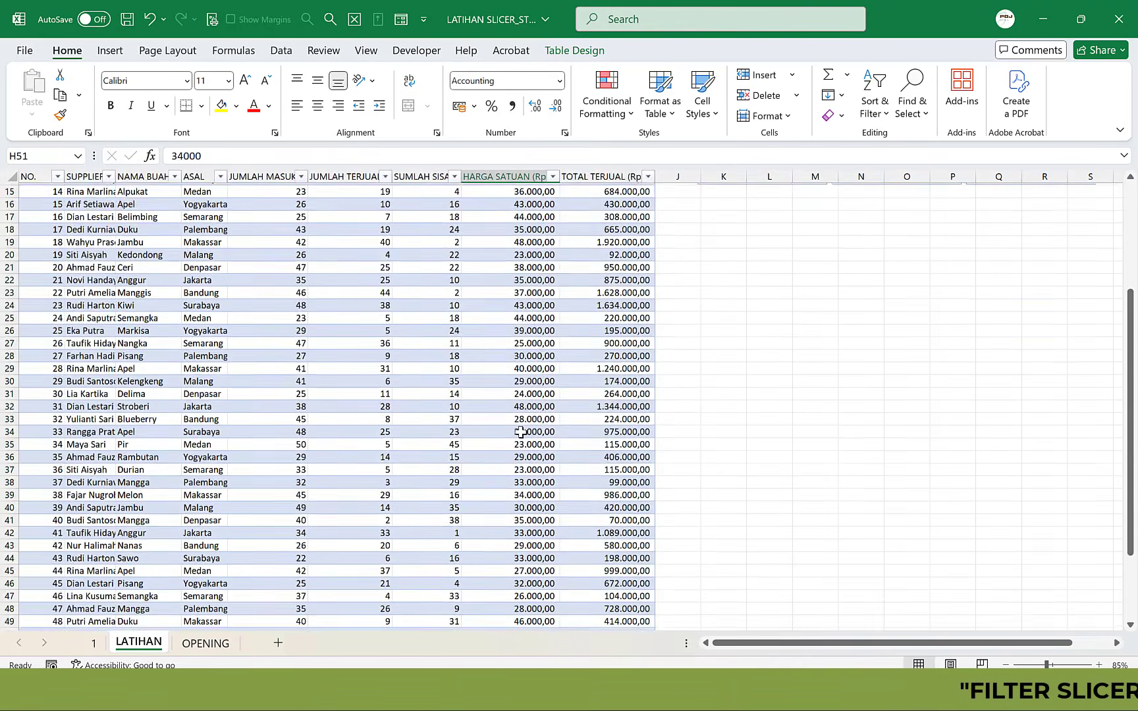
{"action": "key", "text": "Down"}
{"action": "key", "text": "Down"}
{"action": "key", "text": "Down"}
{"action": "key", "text": "Down"}
{"action": "key", "text": "Down"}
{"action": "key", "text": "Right"}
{"action": "key", "text": "Up"}
{"action": "key", "text": "Up"}
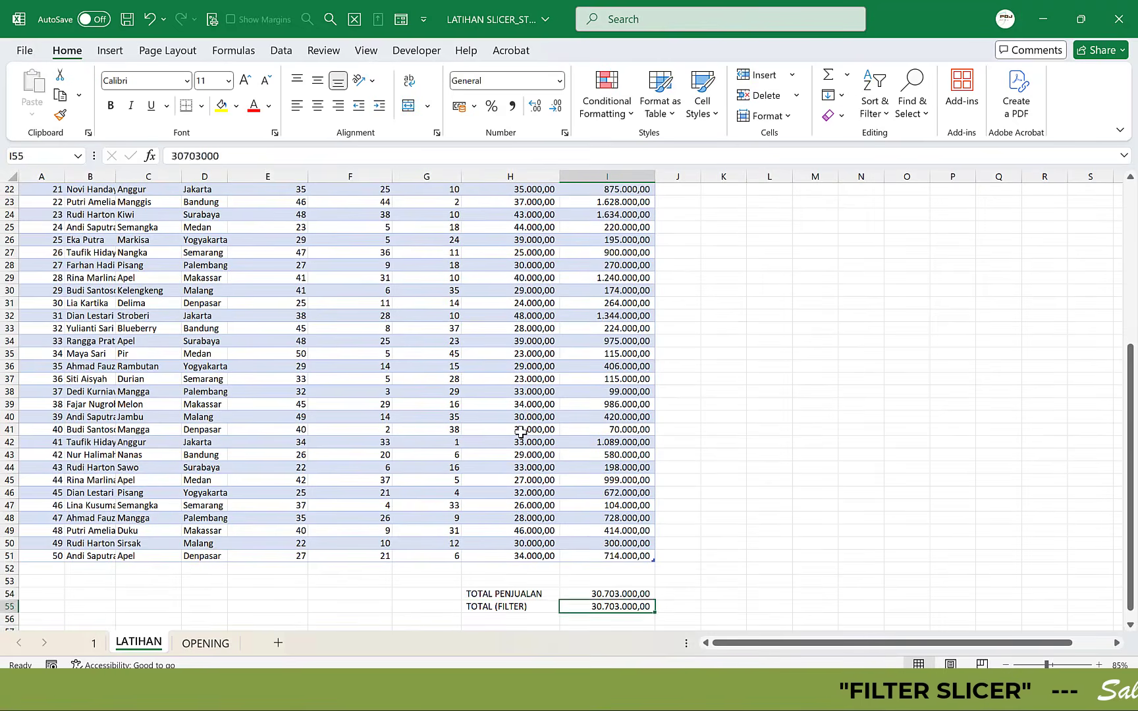
{"action": "key", "text": "Left"}
{"action": "key", "text": "shift+Right"}
{"action": "key", "text": "shift+Down"}
{"action": "key", "text": "ctrl+b"}
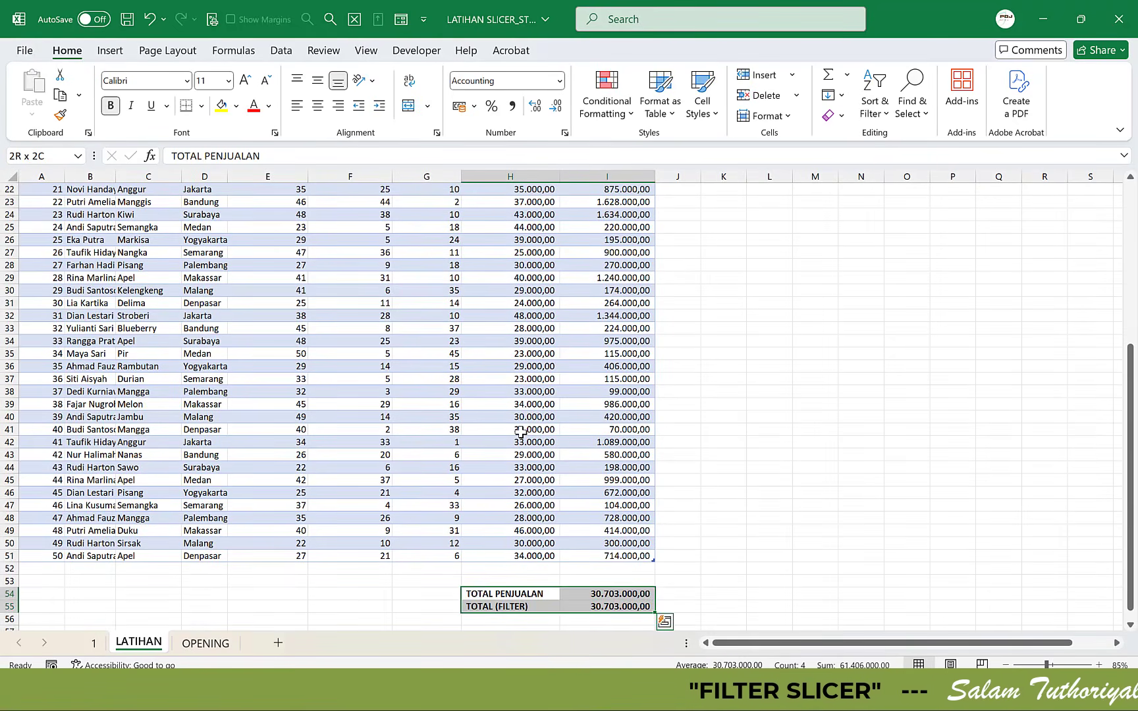
- Clear the TOTAL PENJUALAN and TOTAL (FILTER) amounts in cells I54:I55
{"action": "key", "text": "Up"}
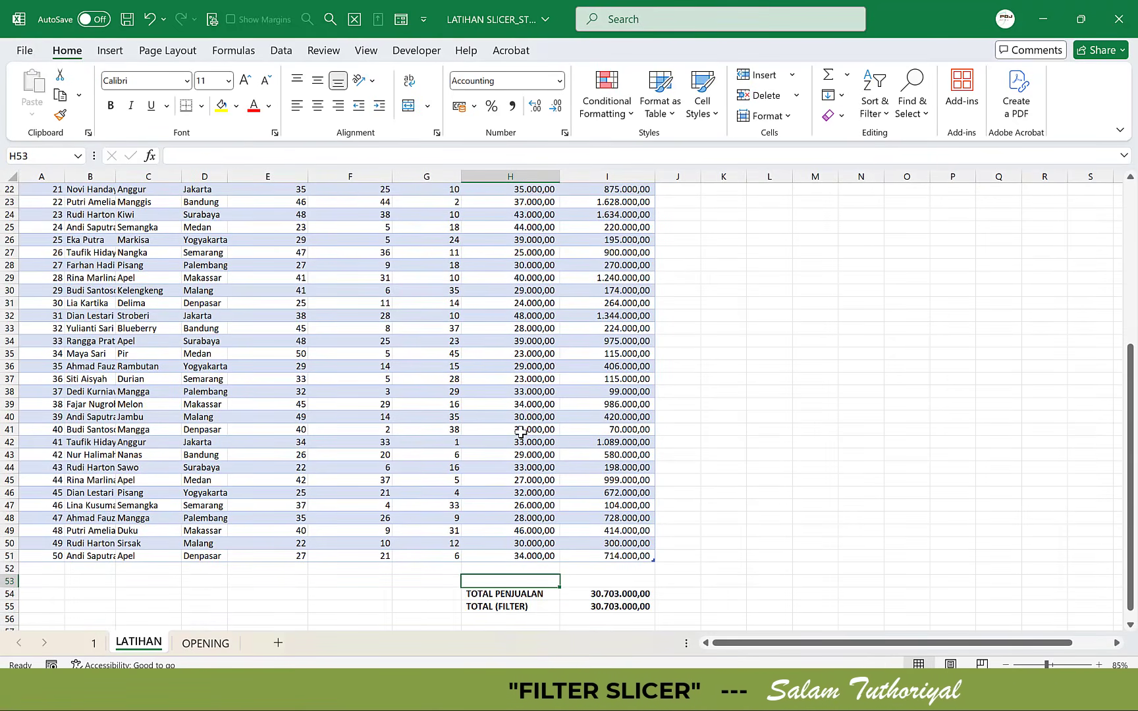
{"action": "key", "text": "Down"}
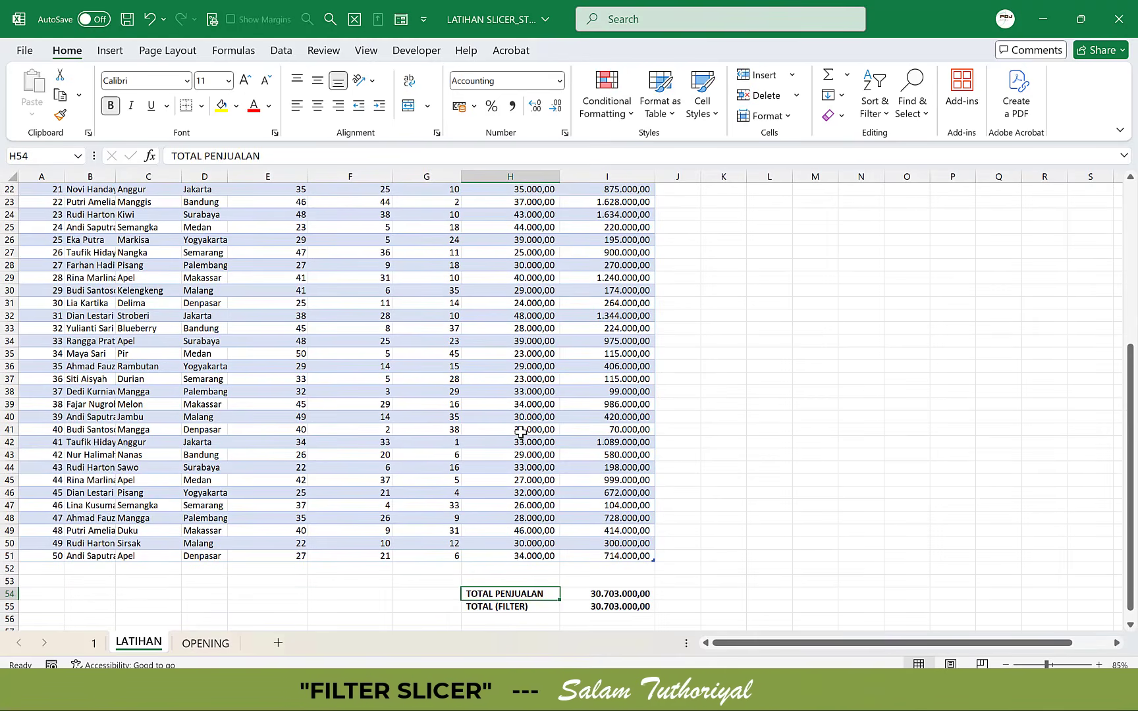
{"action": "key", "text": "Right"}
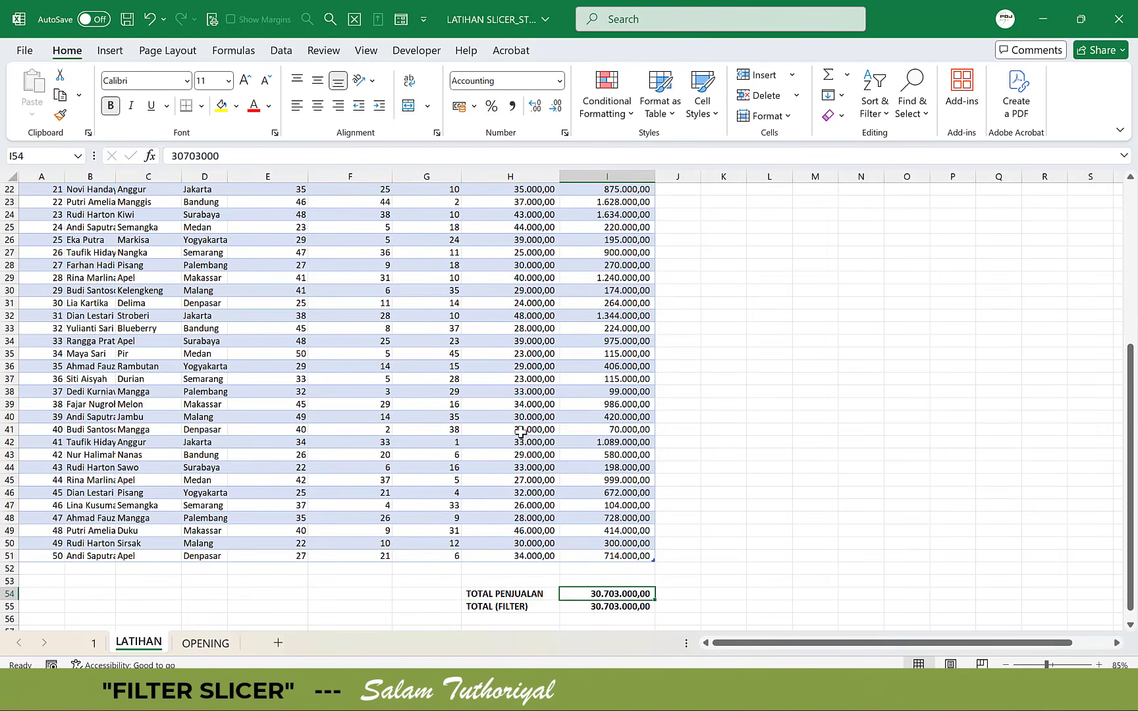
{"action": "key", "text": "shift+Down"}
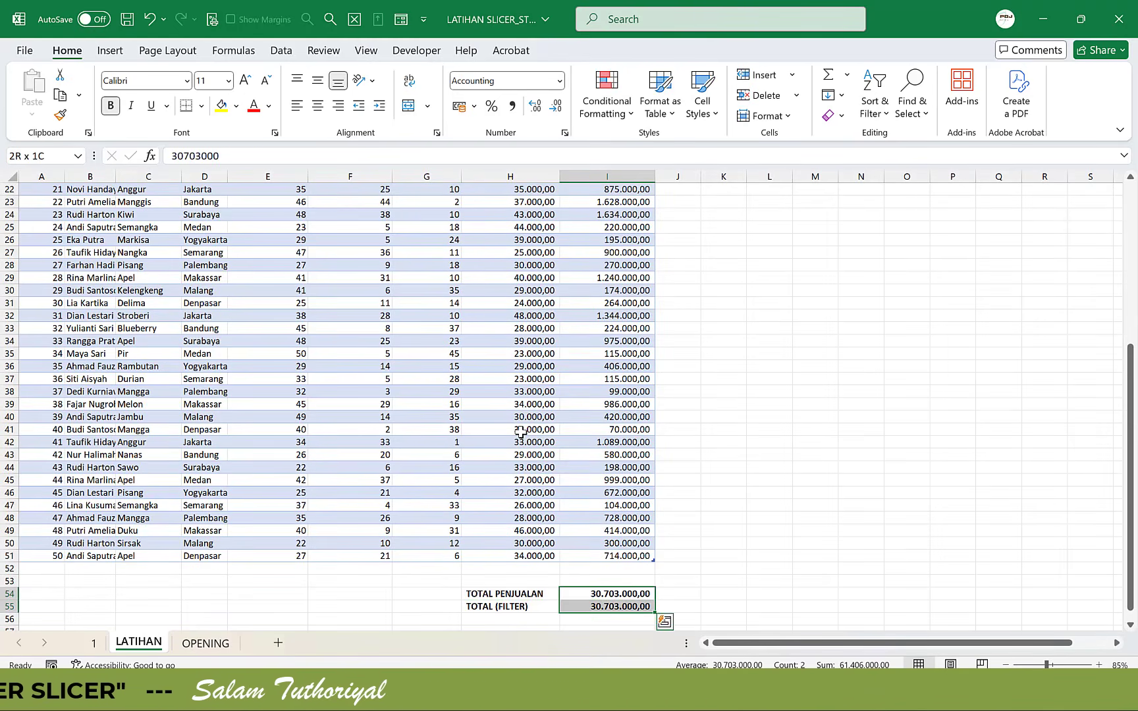
{"action": "key", "text": "Delete"}
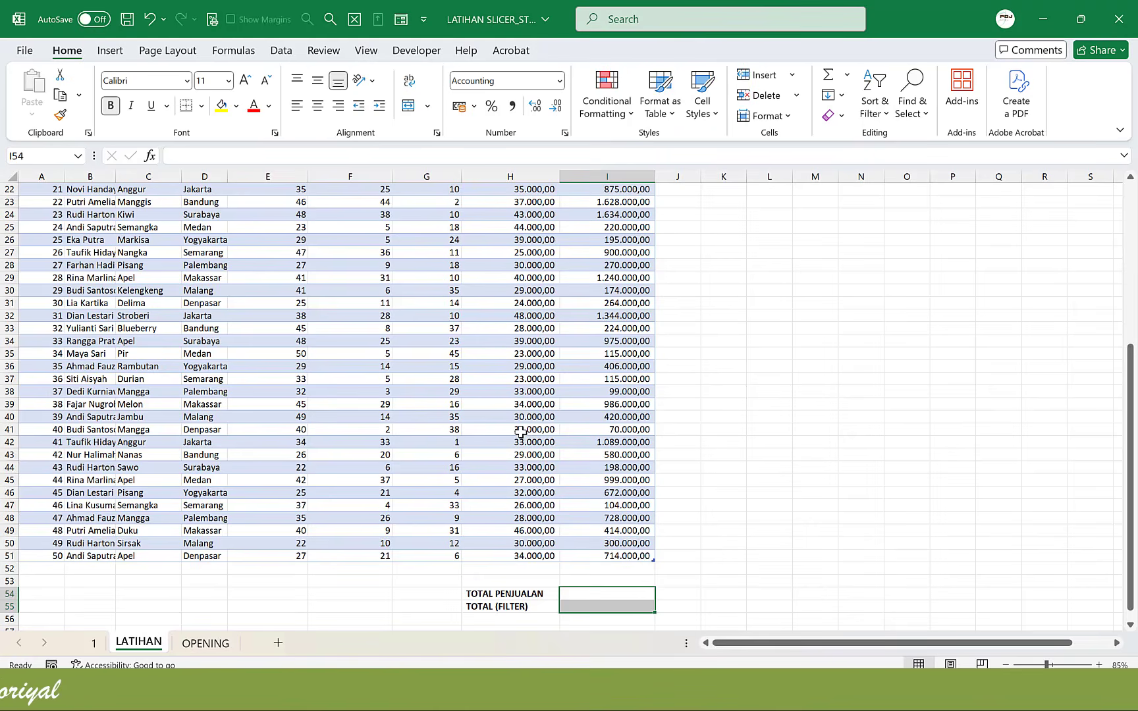
- Enter a SUM formula in I54, beside TOTAL PENJUALAN, that totals the table column TOTAL TERJUAL (Rp)
{"action": "left_click", "coordinate": [623, 581]}
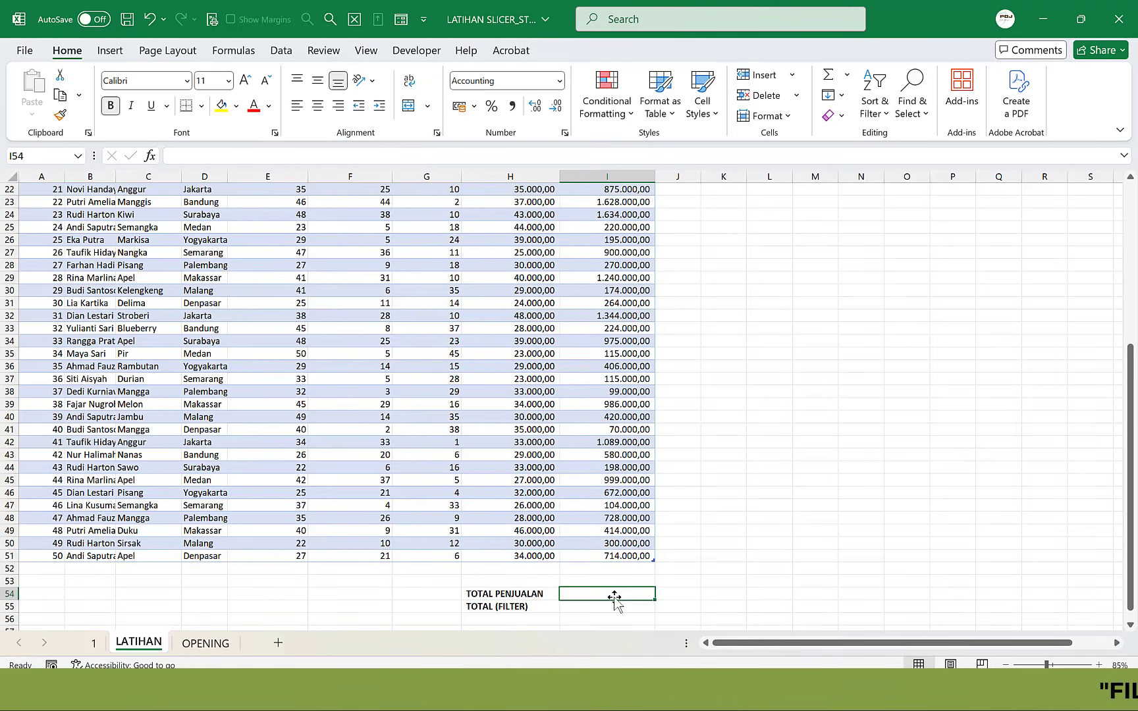
{"action": "type", "text": "=SUM("}
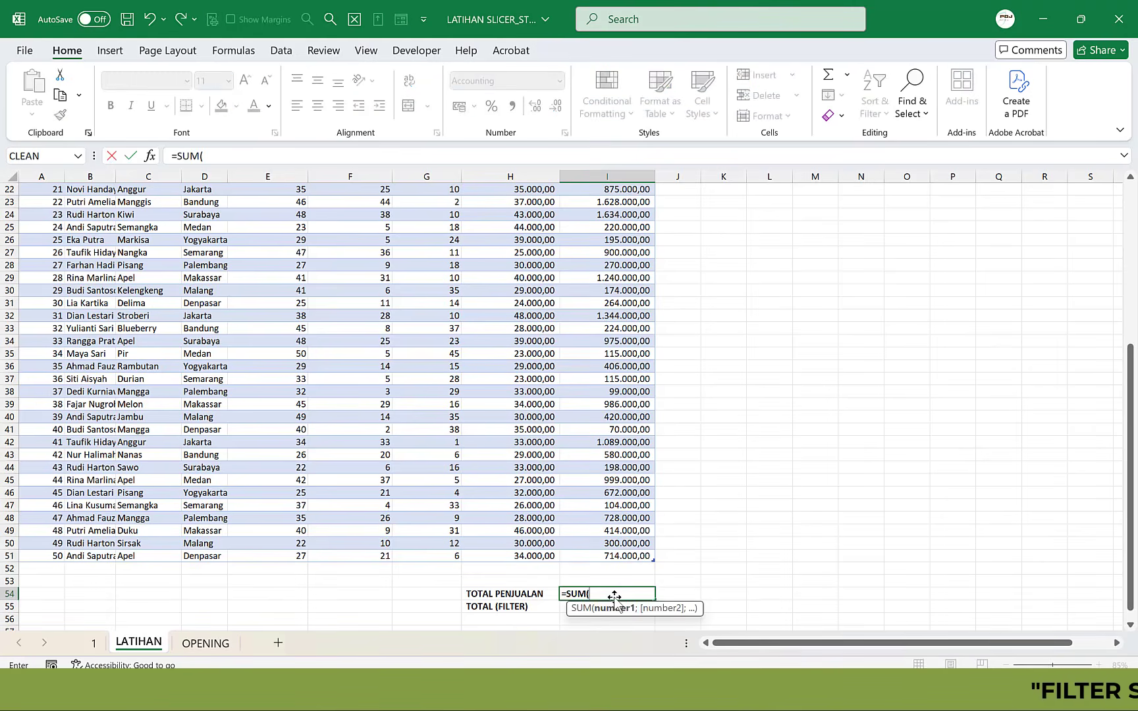
{"action": "key", "text": "Up"}
{"action": "key", "text": "Up"}
{"action": "key", "text": "Up"}
{"action": "key", "text": "Up"}
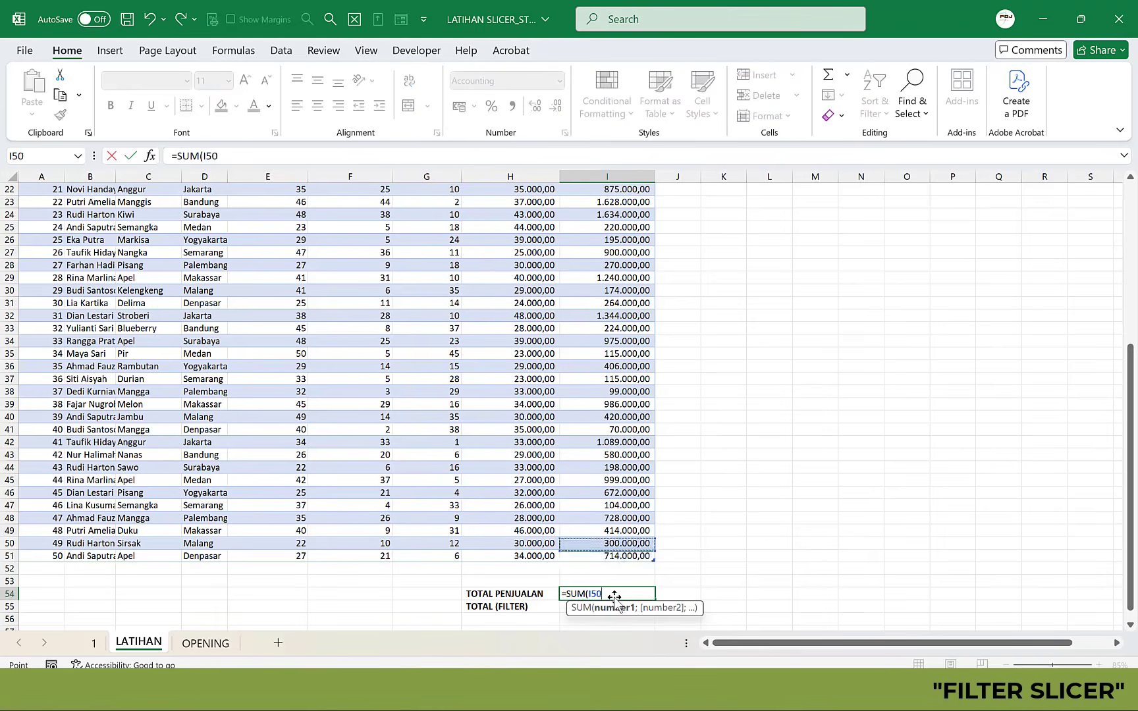
{"action": "key", "text": "Down"}
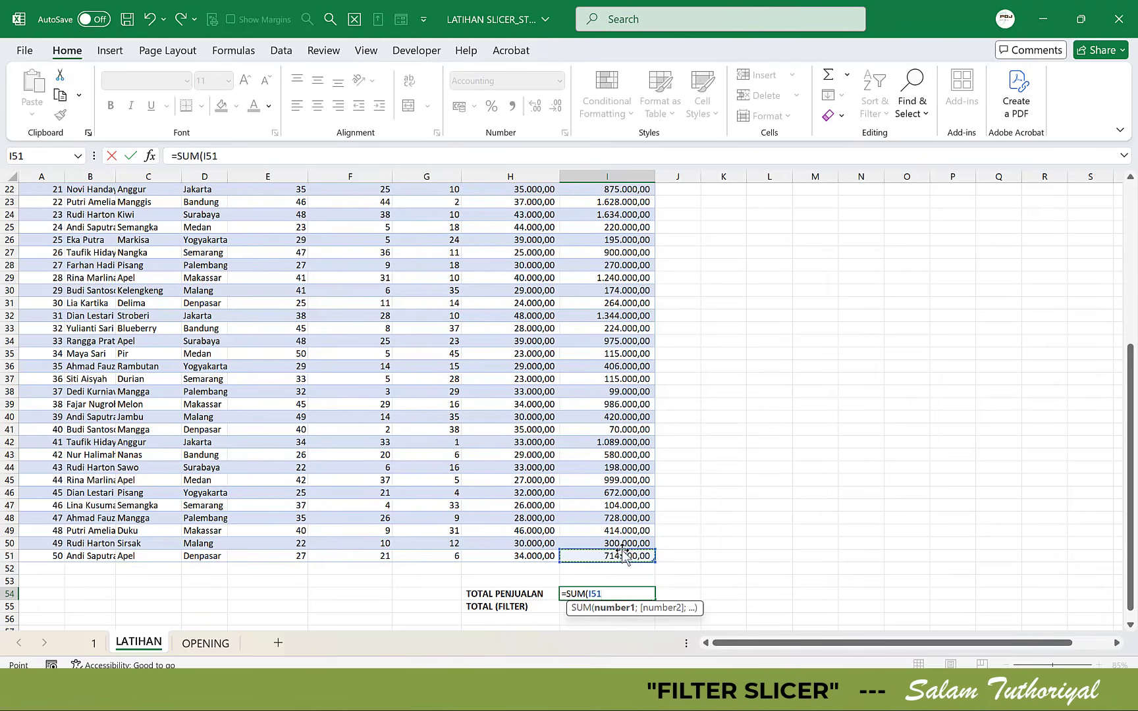
{"action": "left_click_drag", "start_coordinate": [626, 555], "coordinate": [631, 297]}
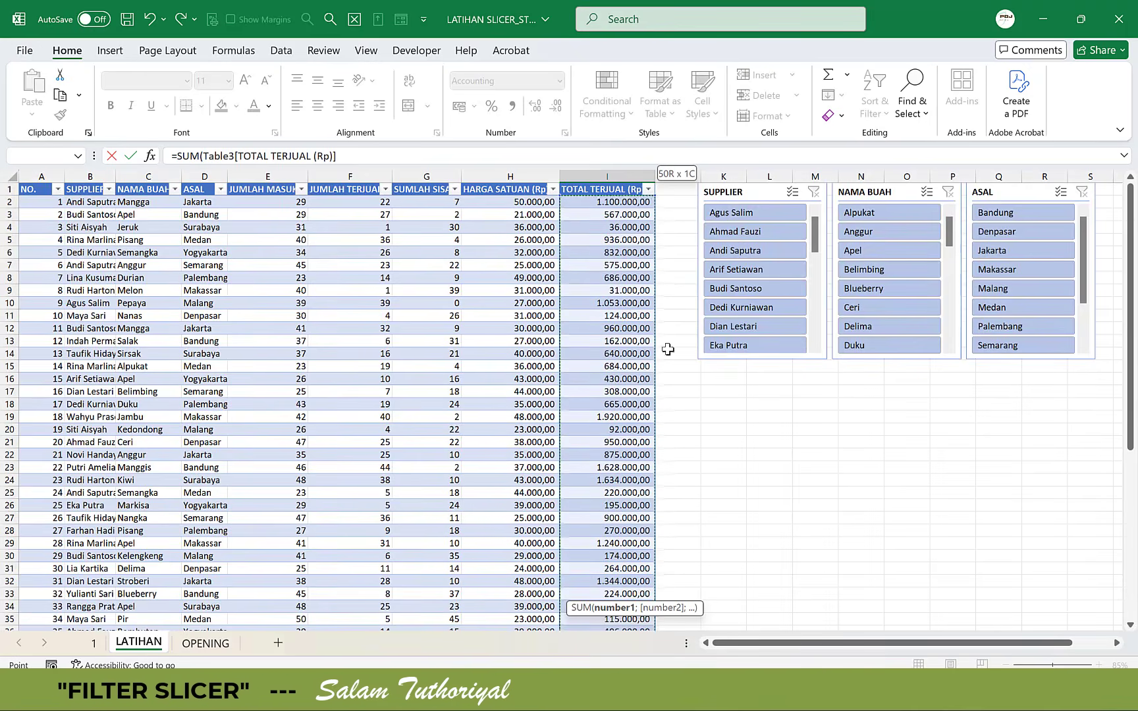
{"action": "scroll", "coordinate": [669, 349], "scroll_direction": "down", "scroll_amount": 8}
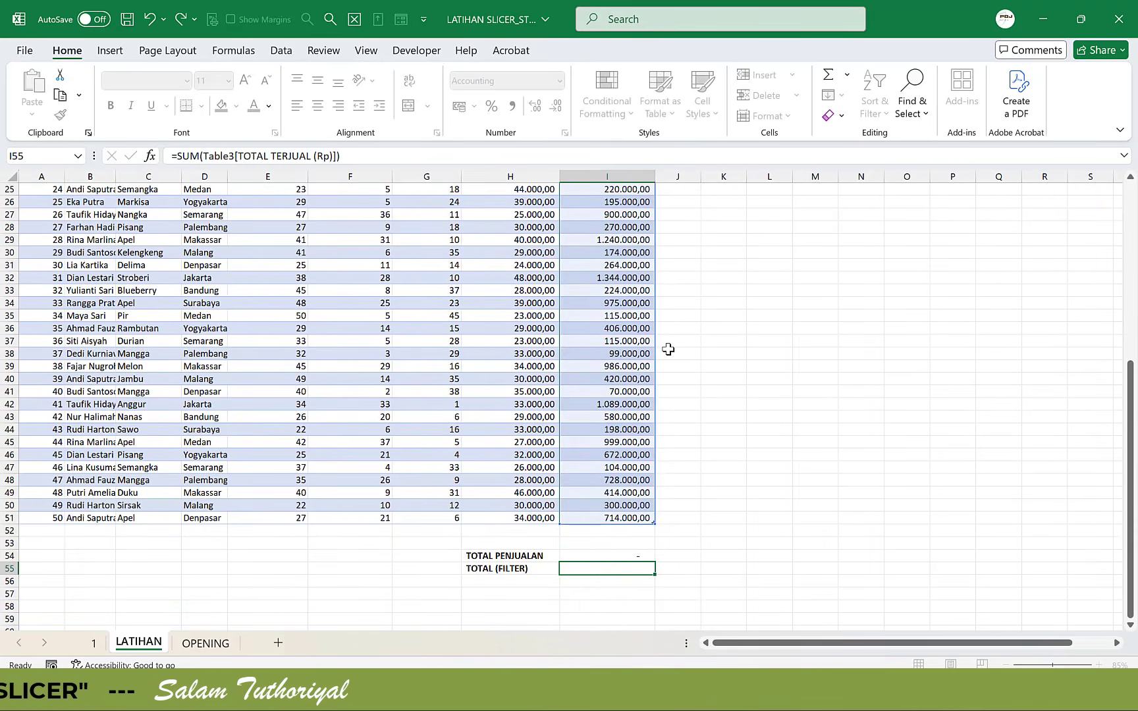
{"action": "key", "text": "ctrl+Return"}
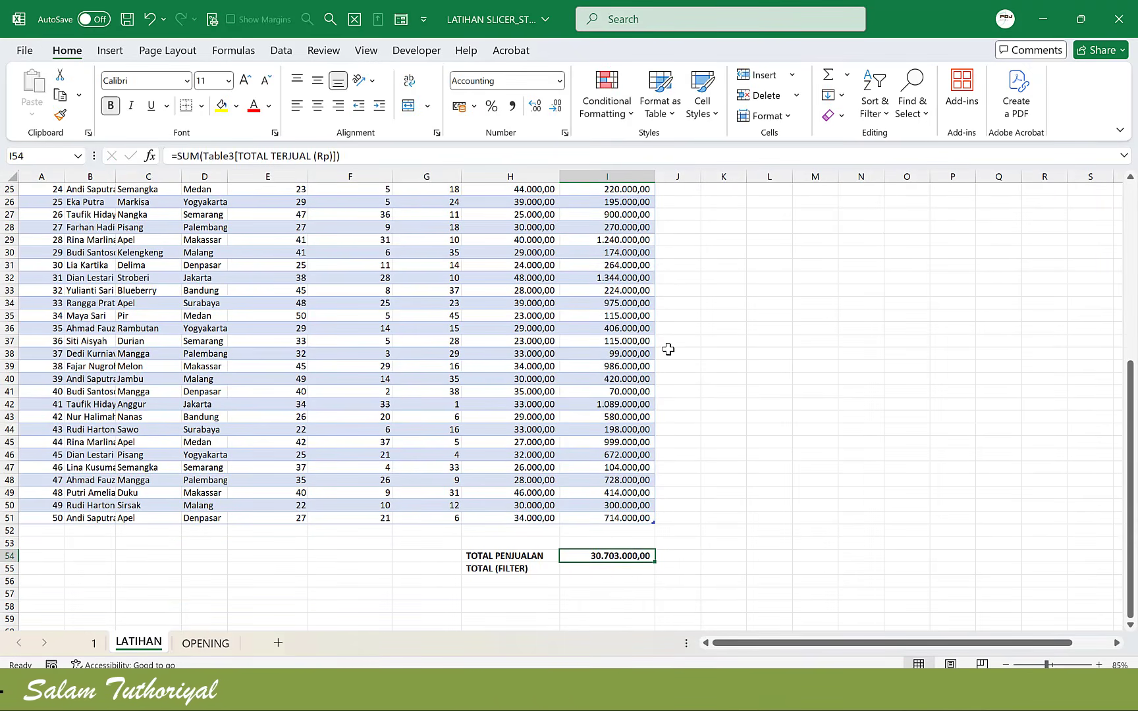
- Start a SUBTOTAL formula in I55, beside the TOTAL (FILTER) label
{"action": "key", "text": "Down"}
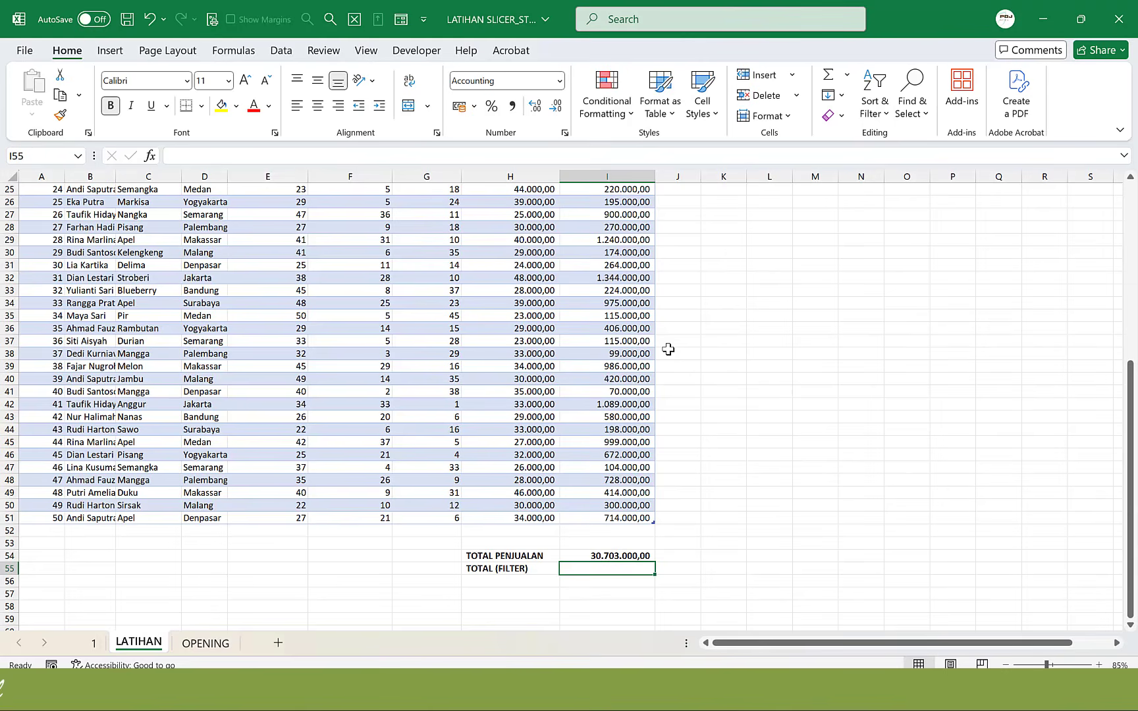
{"action": "type", "text": "=S"}
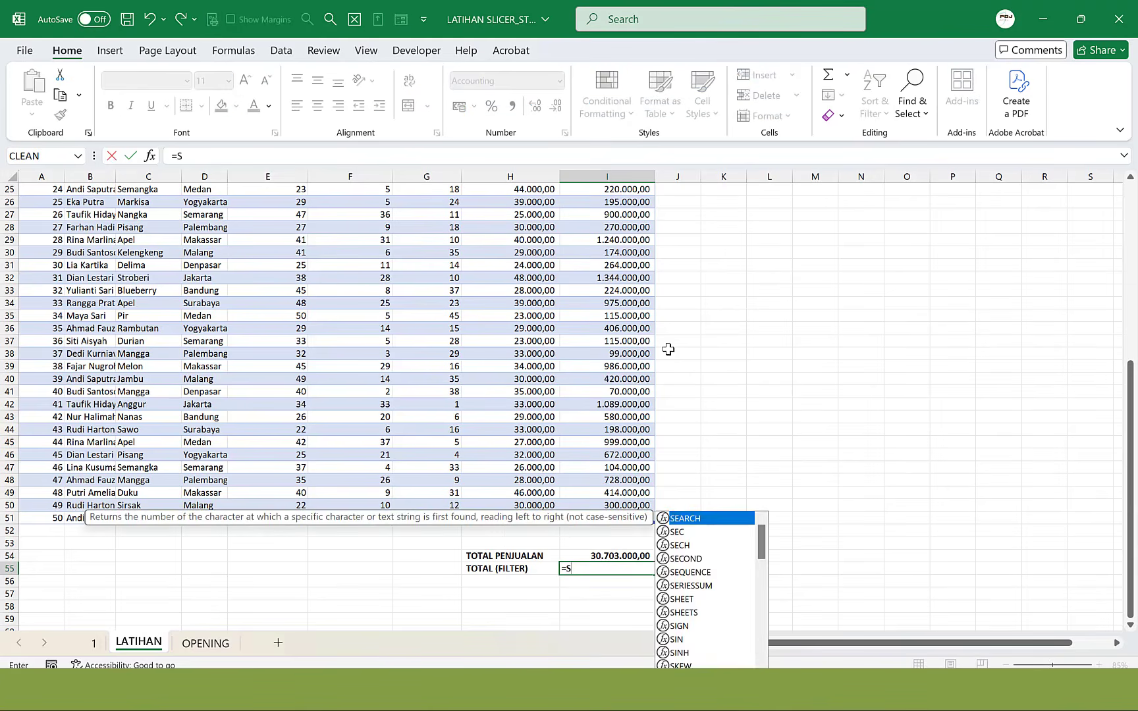
{"action": "type", "text": "UBTOTAL"}
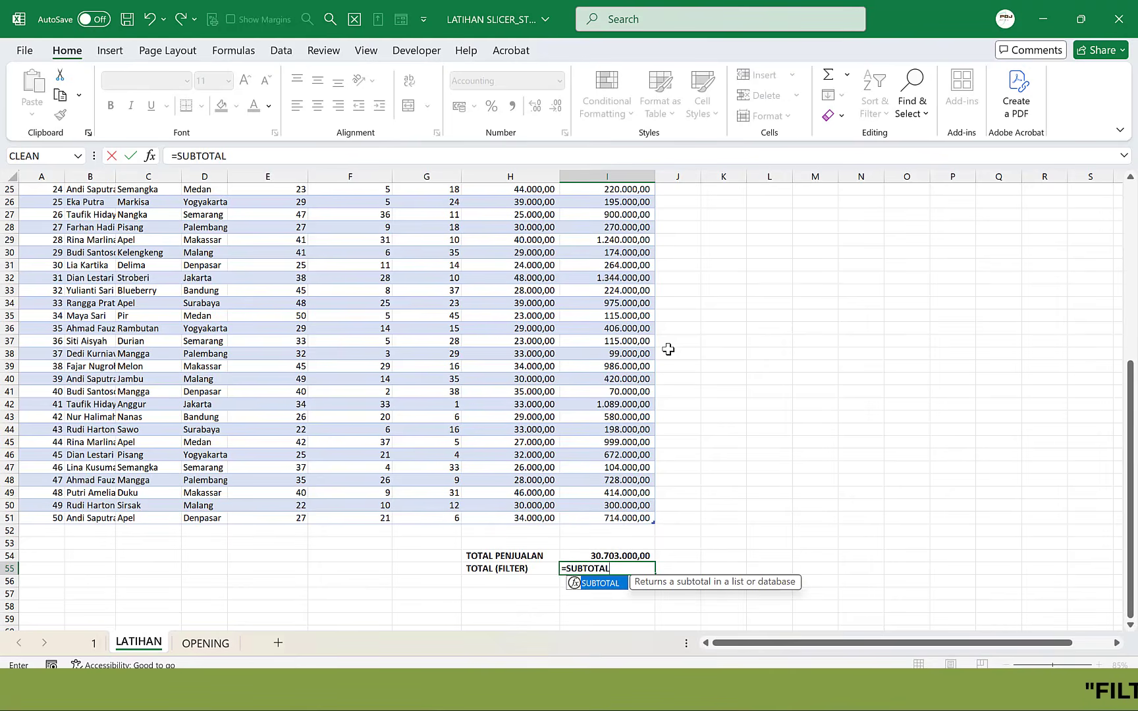
{"action": "type", "text": "("}
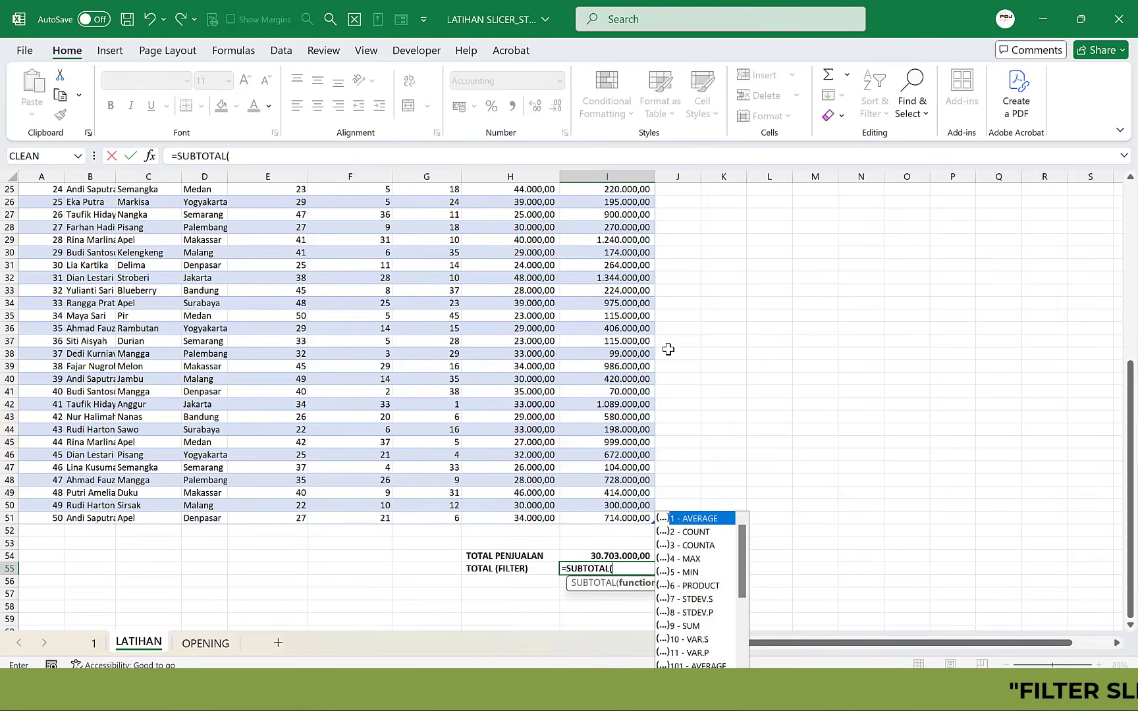
{"action": "key", "text": "BackSpace"}
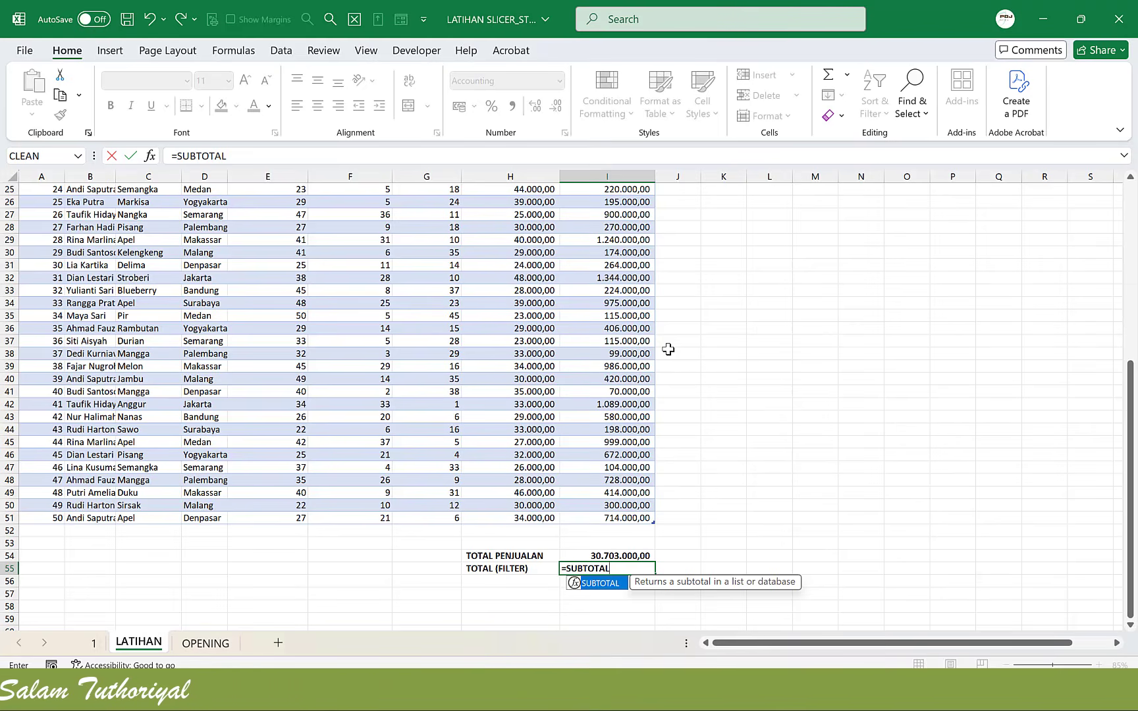
{"action": "type", "text": "("}
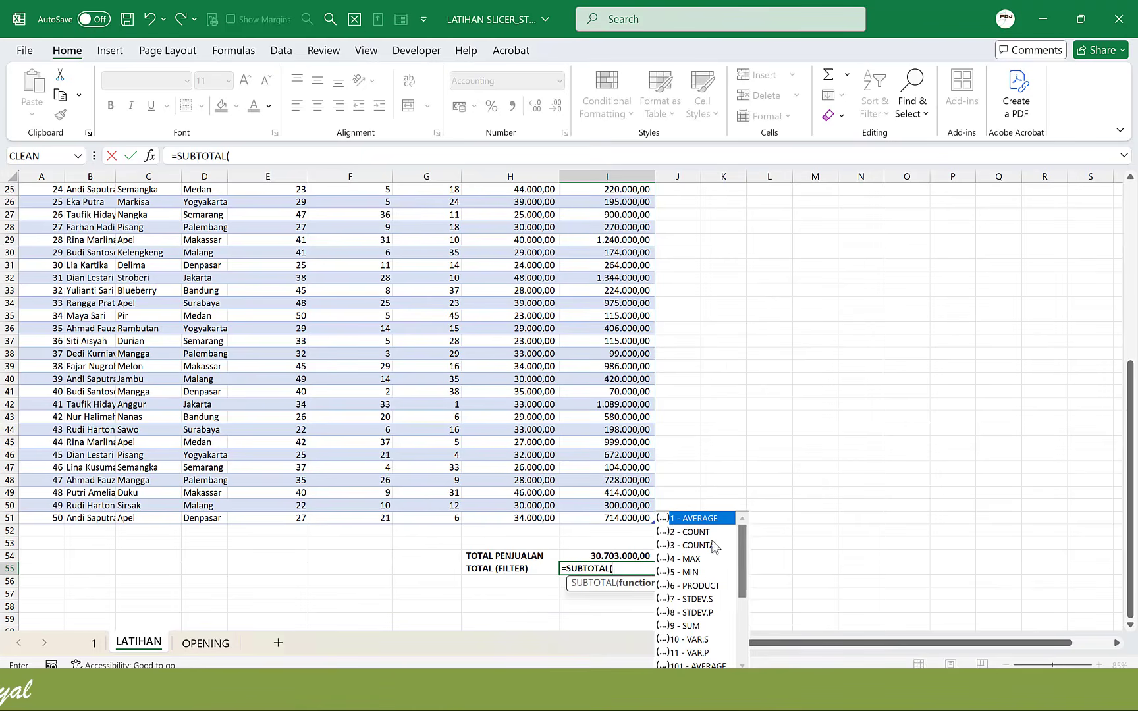
- Examine the SUBTOTAL function numbers, comparing the SUM options 9 and 109
{"action": "left_click_drag", "start_coordinate": [743, 579], "coordinate": [745, 589]}
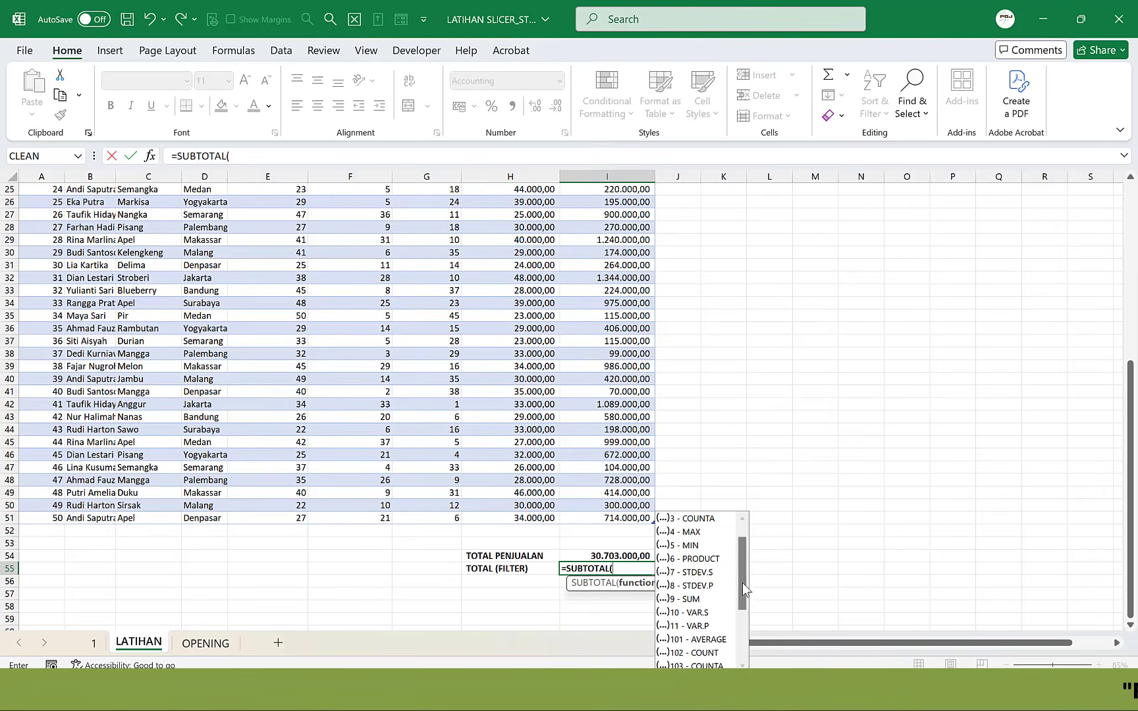
{"action": "mouse_move", "coordinate": [743, 583]}
{"action": "left_mouse_down"}
{"action": "mouse_move", "coordinate": [744, 647]}
{"action": "mouse_move", "coordinate": [758, 579]}
{"action": "left_mouse_up"}
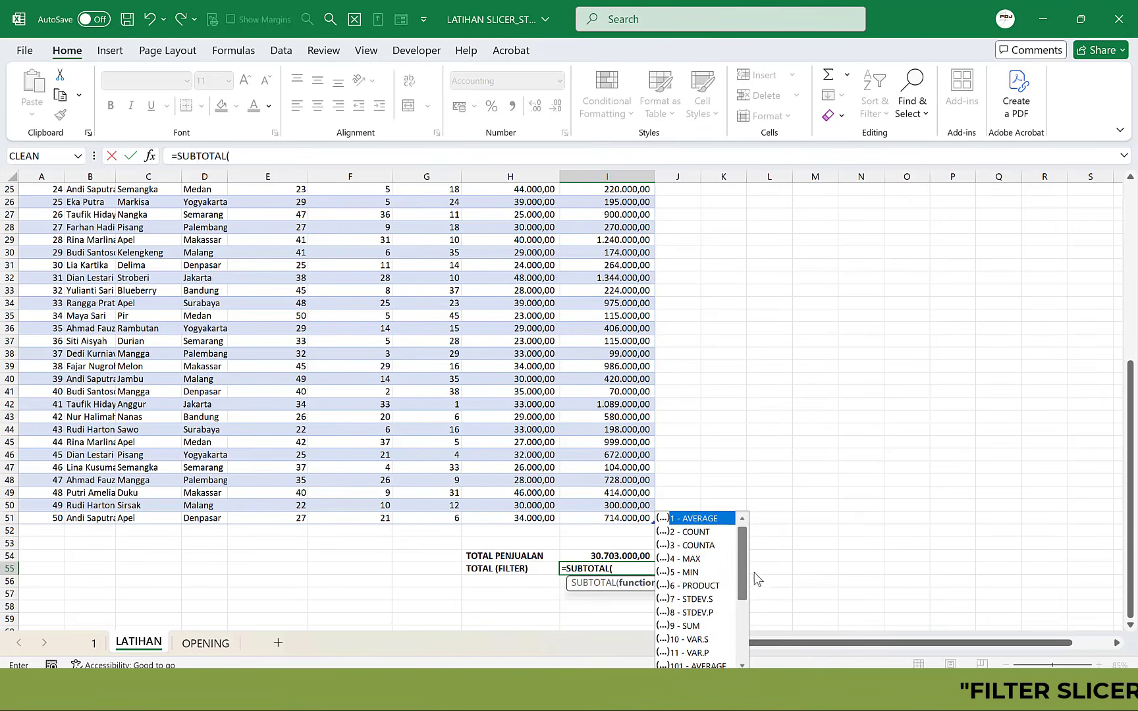
{"action": "left_click", "coordinate": [690, 626]}
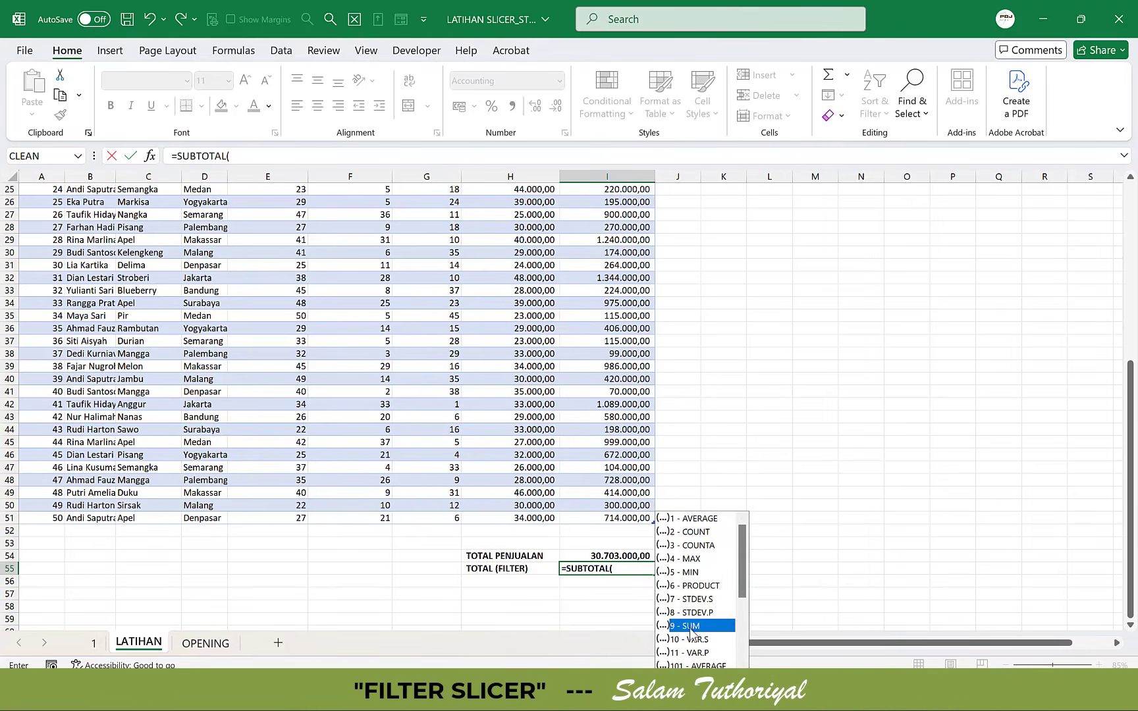
{"action": "left_click_drag", "start_coordinate": [743, 580], "coordinate": [744, 646]}
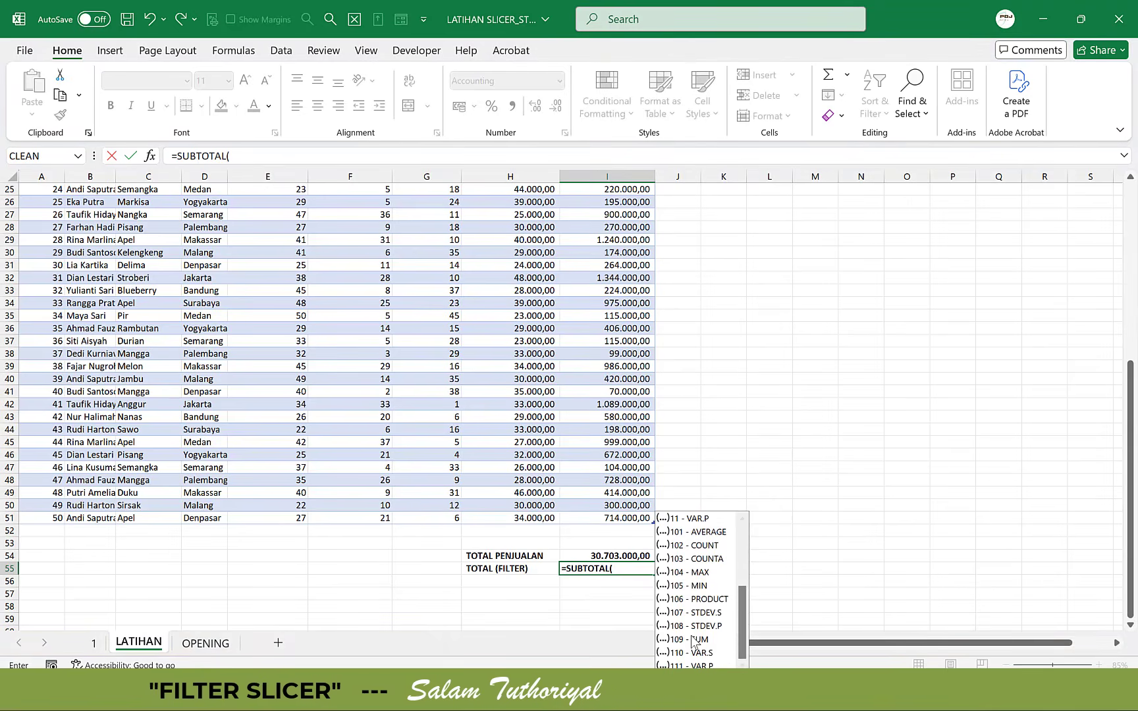
{"action": "left_click", "coordinate": [698, 639]}
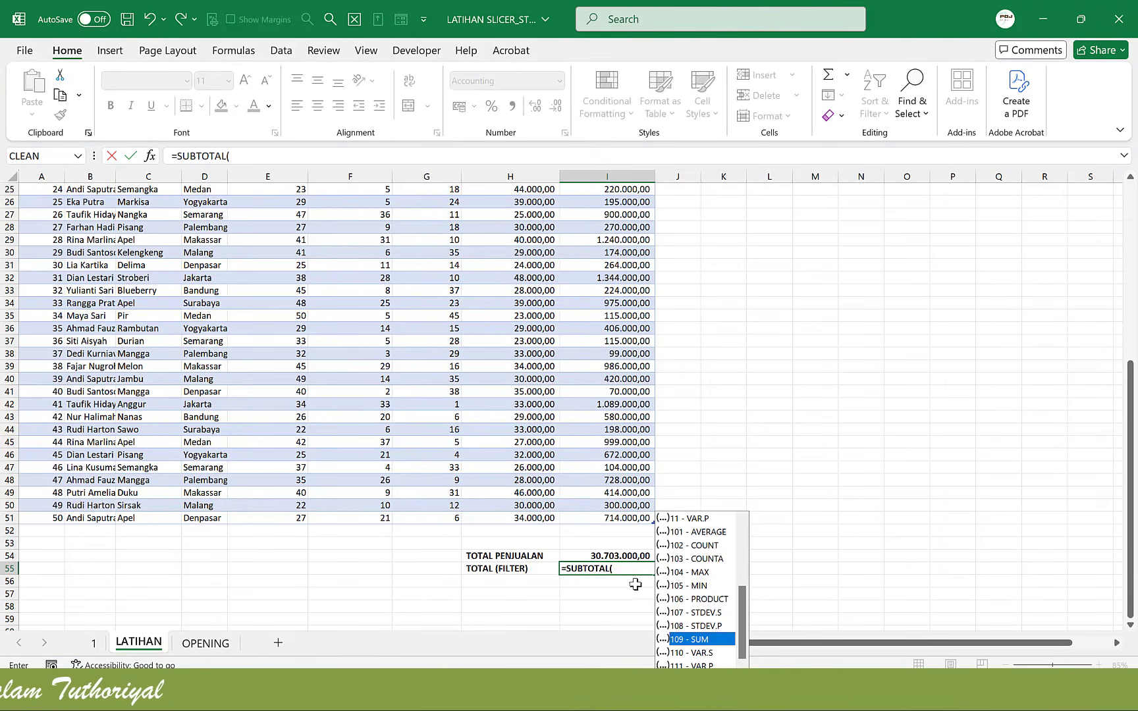
{"action": "left_click_drag", "start_coordinate": [742, 619], "coordinate": [759, 543]}
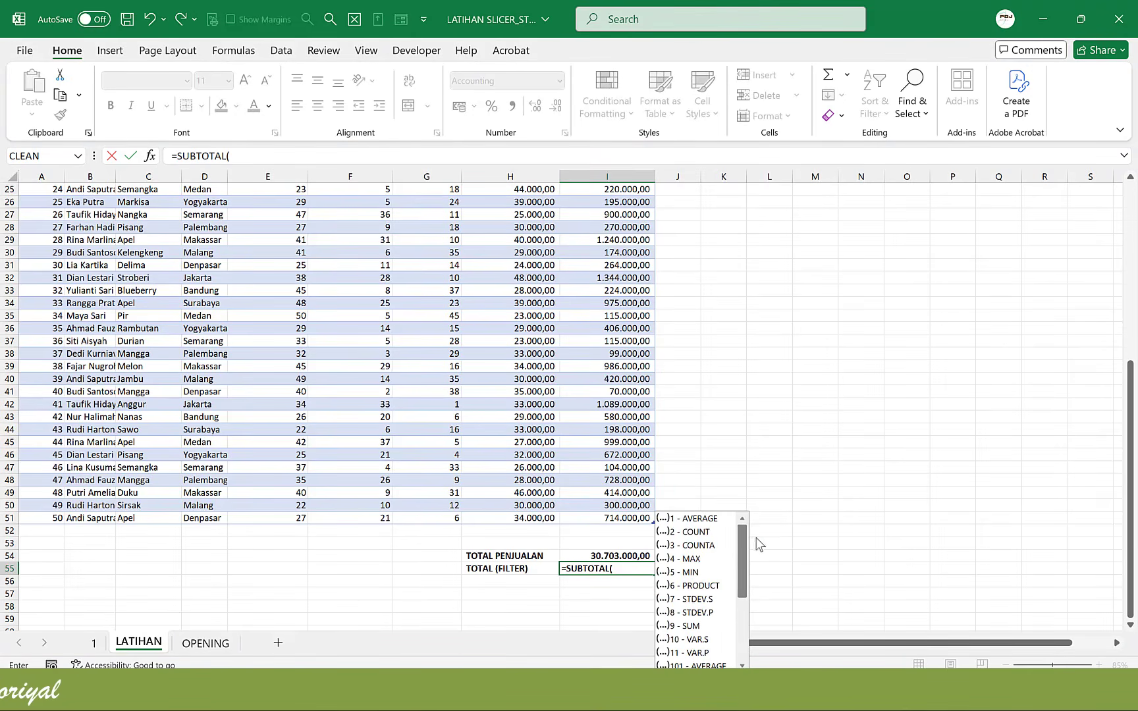
- Complete the I55 formula as =SUBTOTAL(9;Table3[TOTAL TERJUAL (Rp)]), using function 9 - SUM over the whole sales column
{"action": "double_click", "coordinate": [685, 627]}
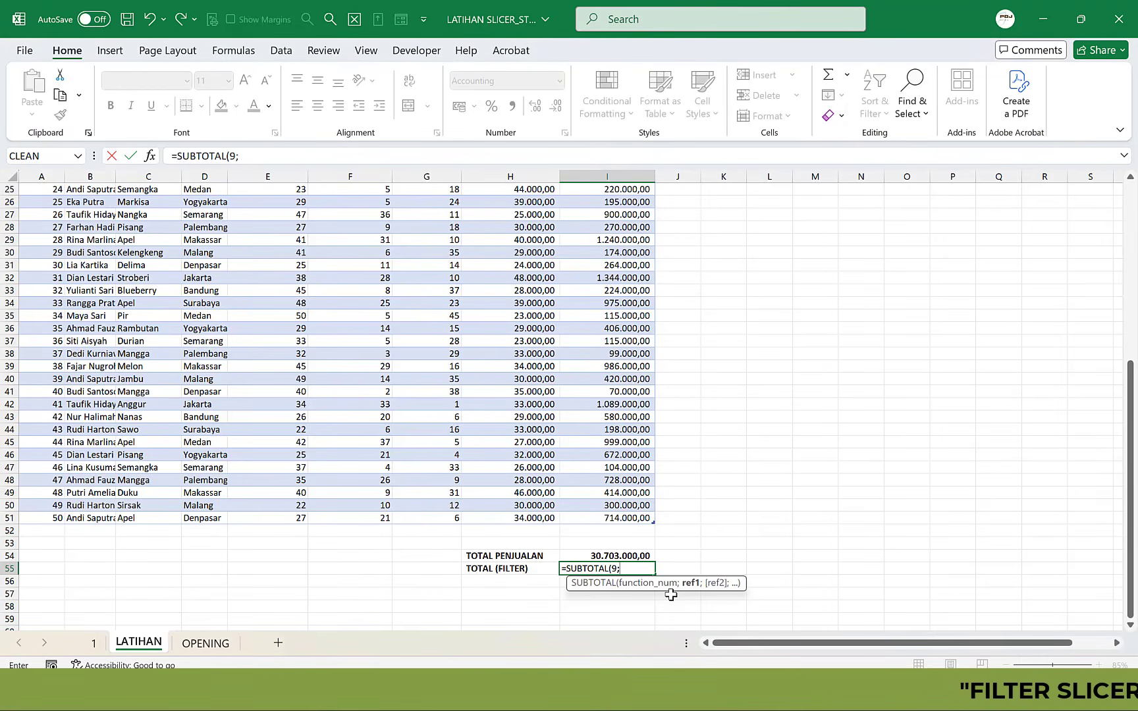
{"action": "key", "text": "BackSpace"}
{"action": "type", "text": ";"}
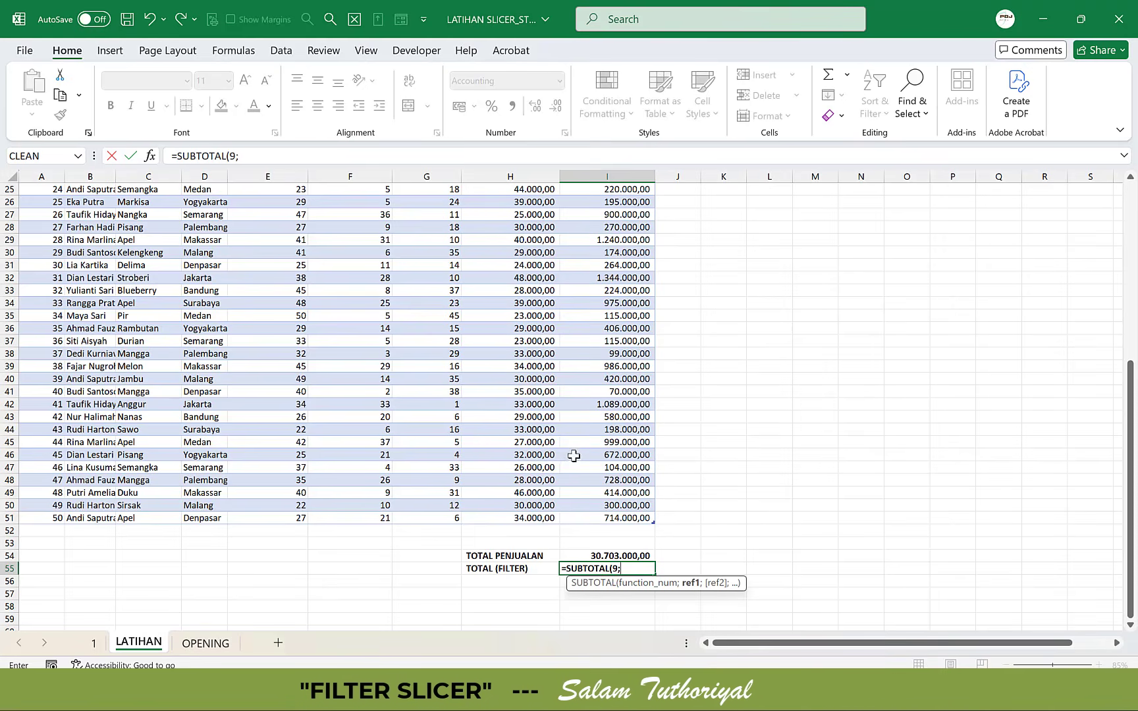
{"action": "left_click", "coordinate": [613, 517]}
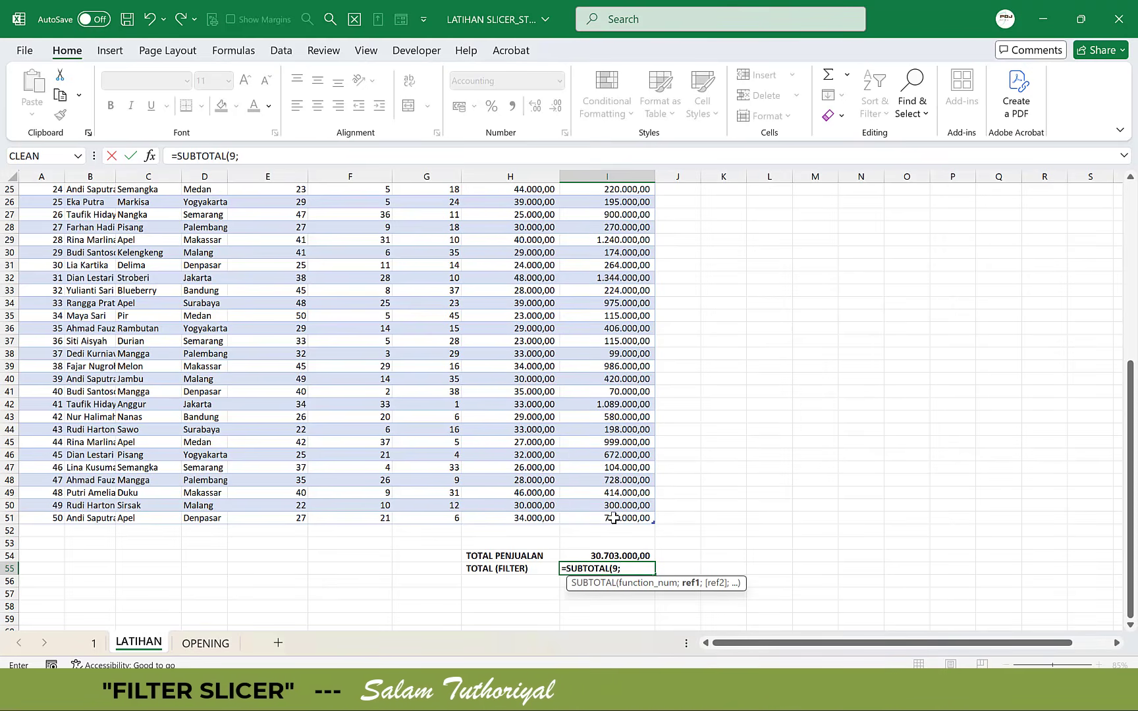
{"action": "left_click_drag", "start_coordinate": [614, 514], "coordinate": [607, 422]}
{"action": "key", "text": "ctrl+shift+Up"}
{"action": "key", "text": "shift+Down"}
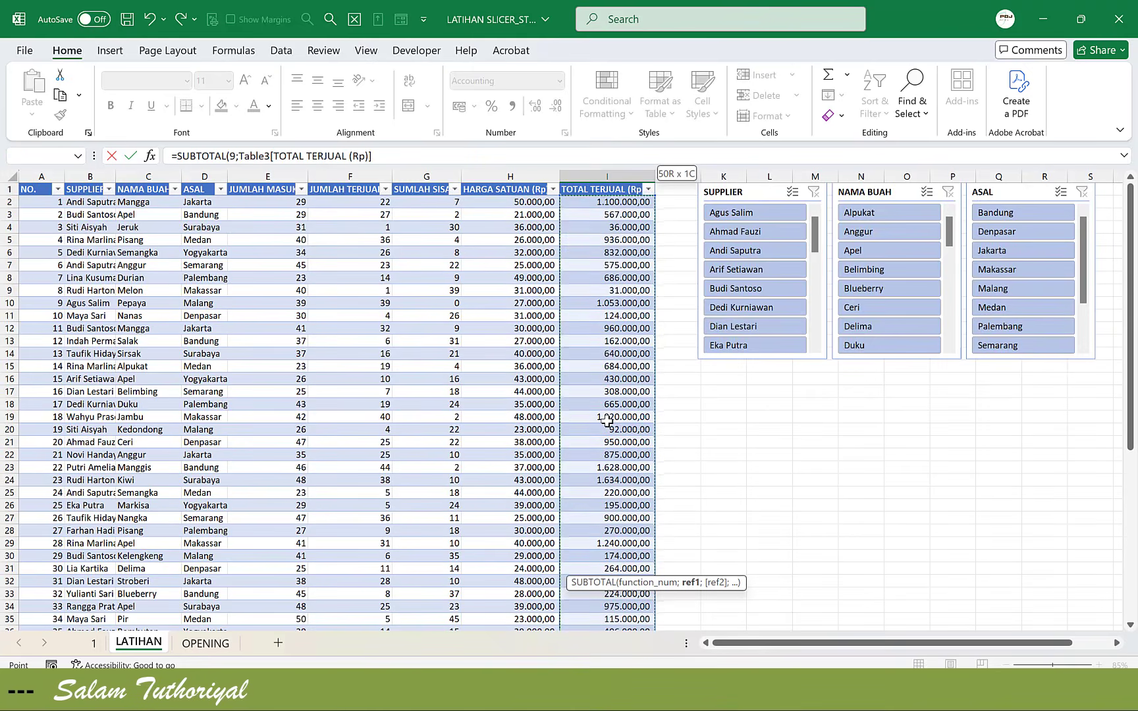
{"action": "type", "text": ")"}
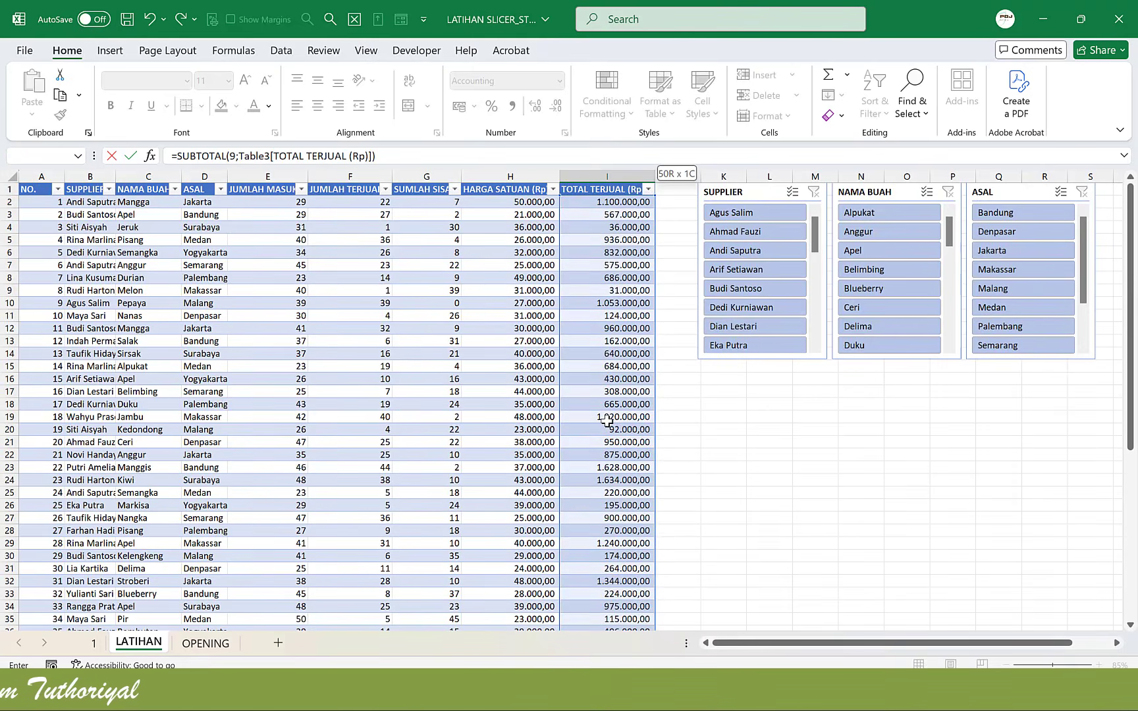
{"action": "scroll", "coordinate": [642, 511], "scroll_direction": "down", "scroll_amount": 6}
{"action": "scroll", "coordinate": [722, 545], "scroll_direction": "down", "scroll_amount": 2}
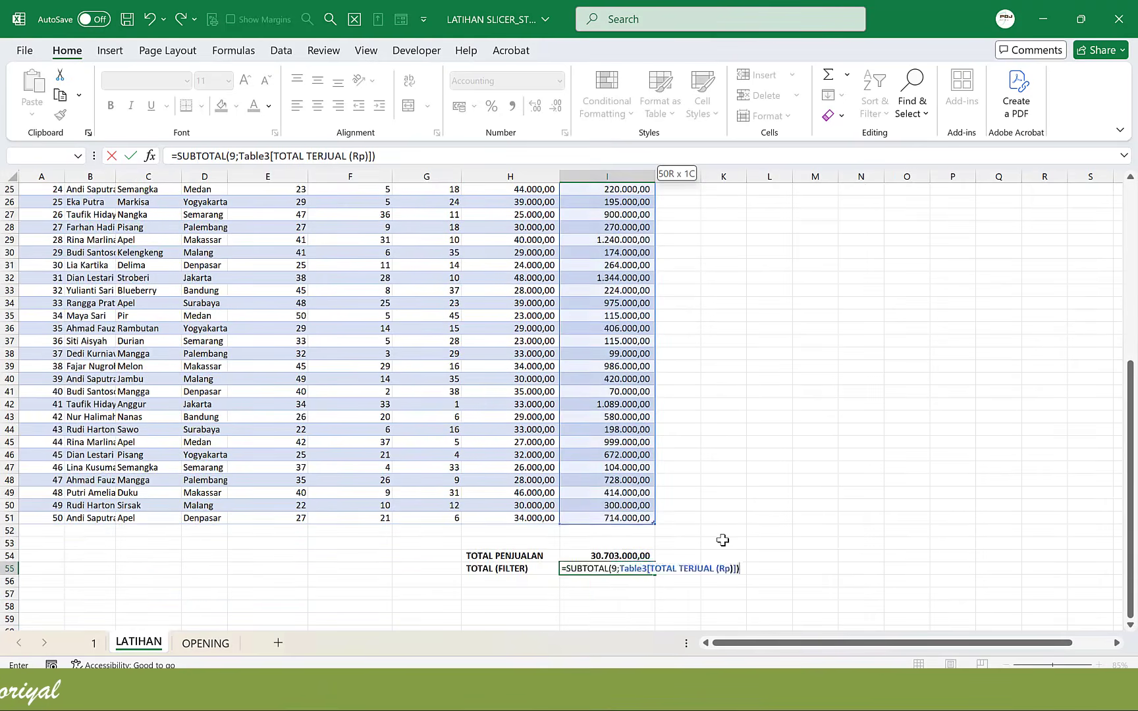
{"action": "key", "text": "Return"}
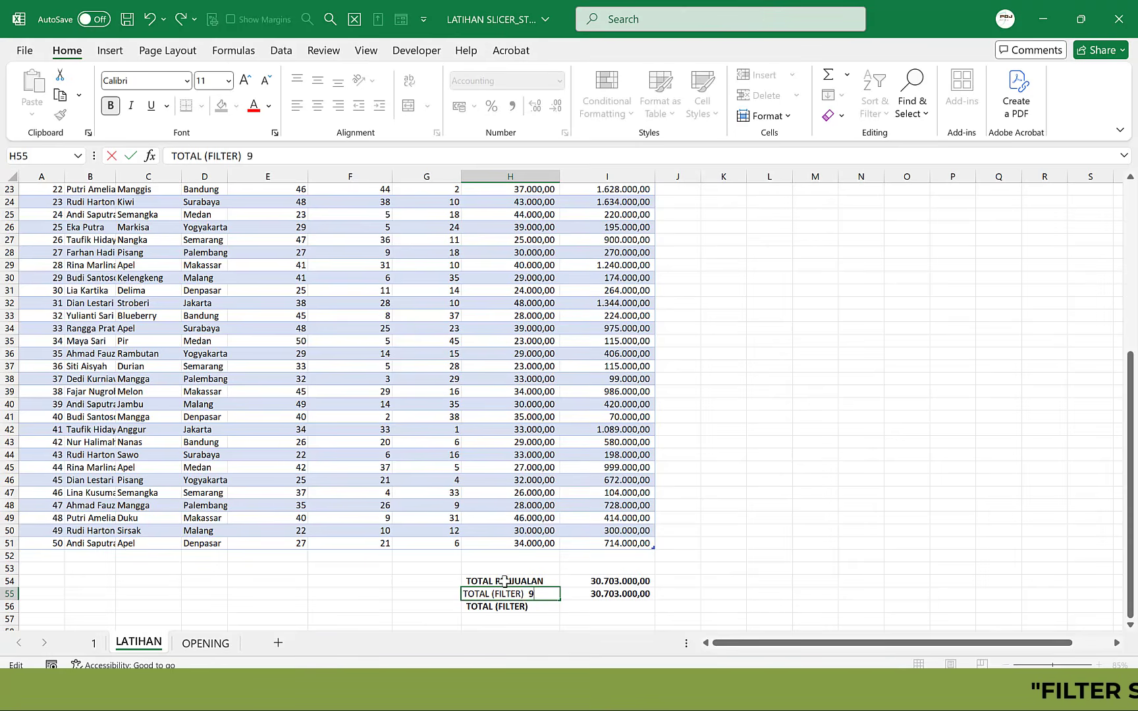
- Label the filtered total rows in H55 and H56 as TOTAL (FILTER) 9 and TOTAL (FILTER) 109
{"action": "key", "text": "Return"}
{"action": "key", "text": "F2"}
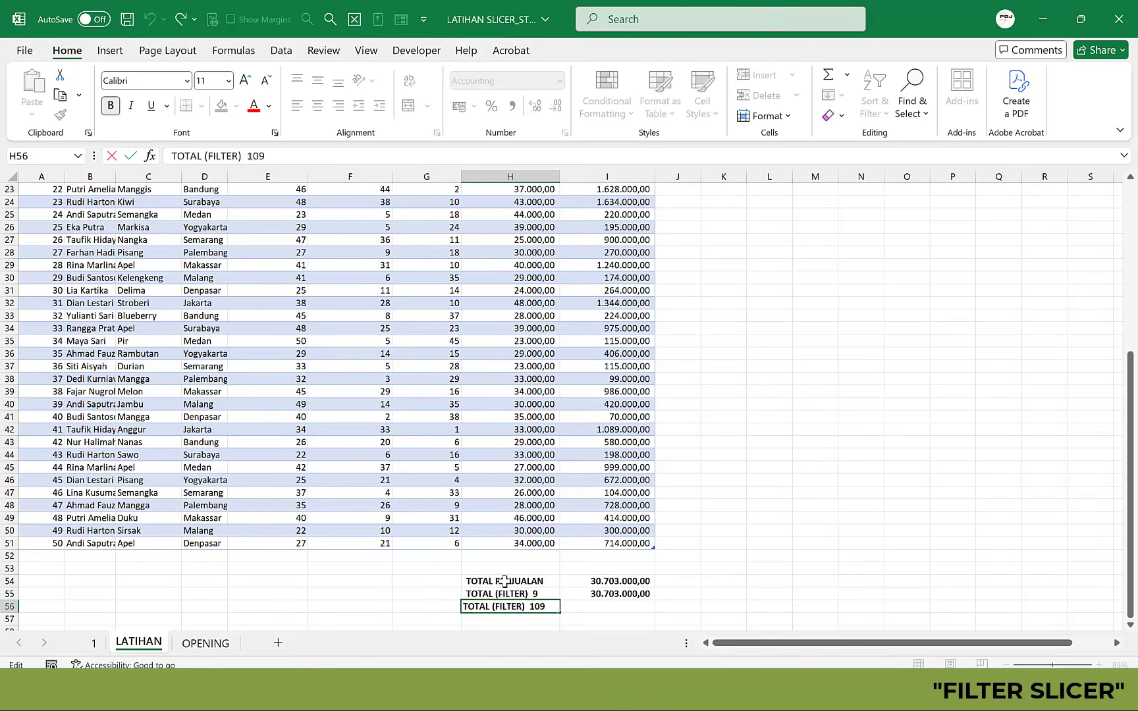
{"action": "key", "text": "Tab"}
- Enter =SUBTOTAL(109;Table3[TOTAL TERJUAL (Rp)]) in I56 and format the amount with thousands separators and two decimals
{"action": "type", "text": "=SU"}
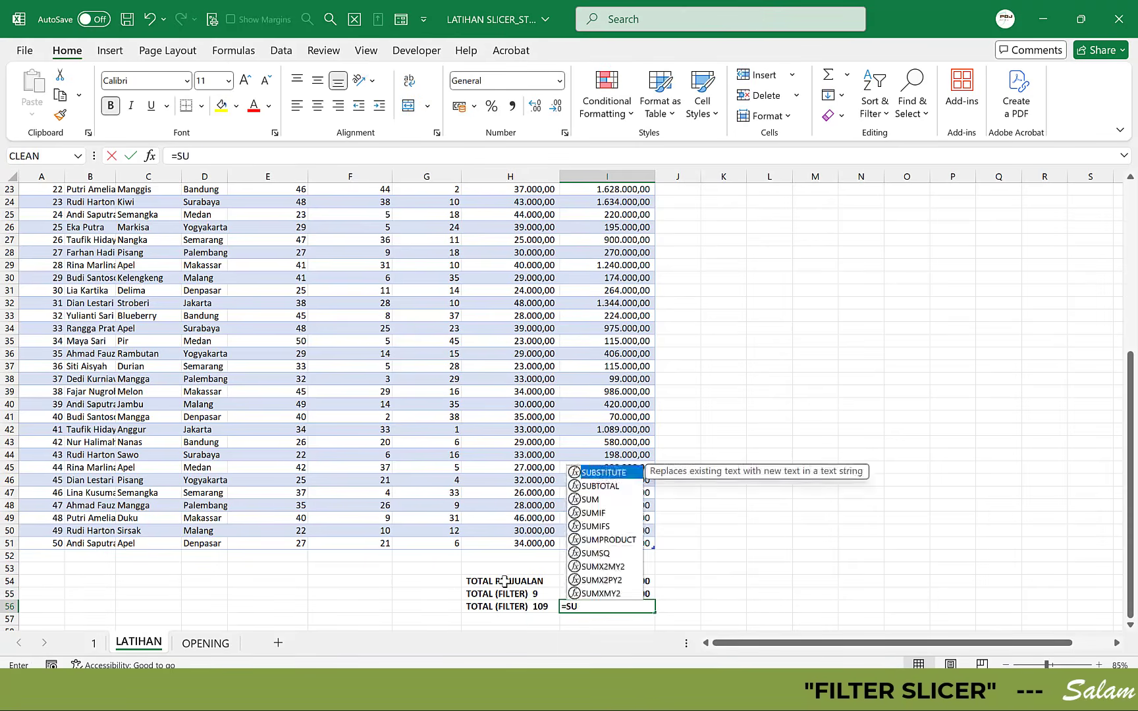
{"action": "type", "text": "BTOTAL(109"}
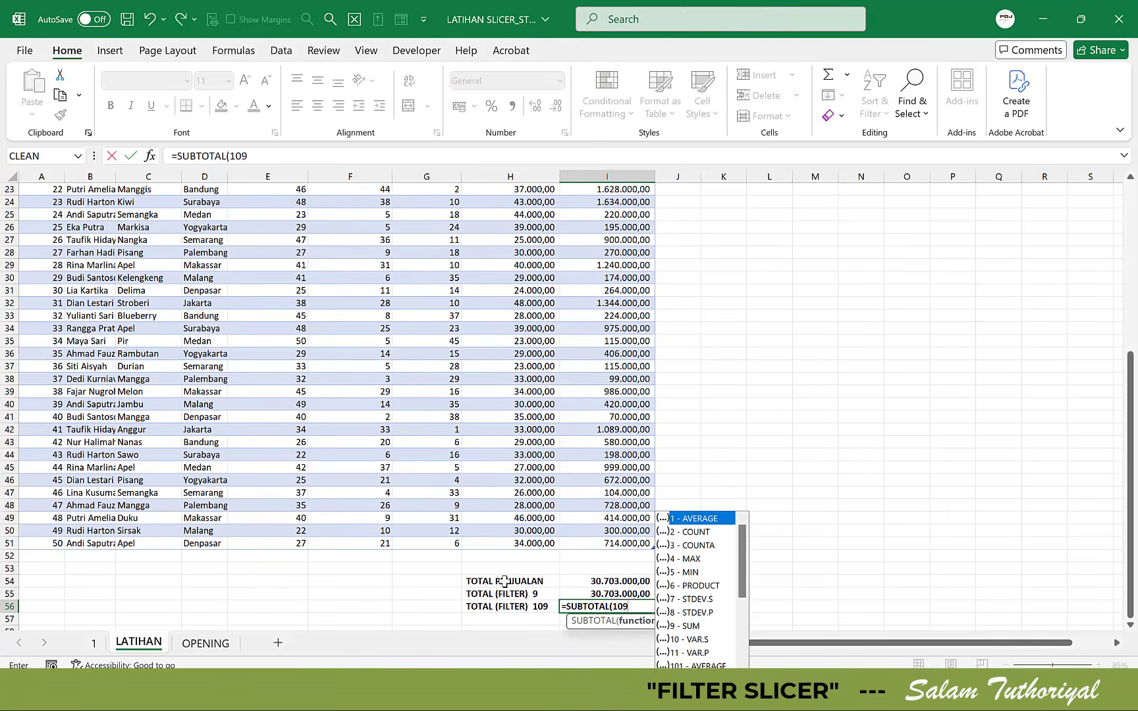
{"action": "type", "text": ";"}
{"action": "key", "text": "Up"}
{"action": "key", "text": "Up"}
{"action": "key", "text": "Up"}
{"action": "key", "text": "Up"}
{"action": "key", "text": "Up"}
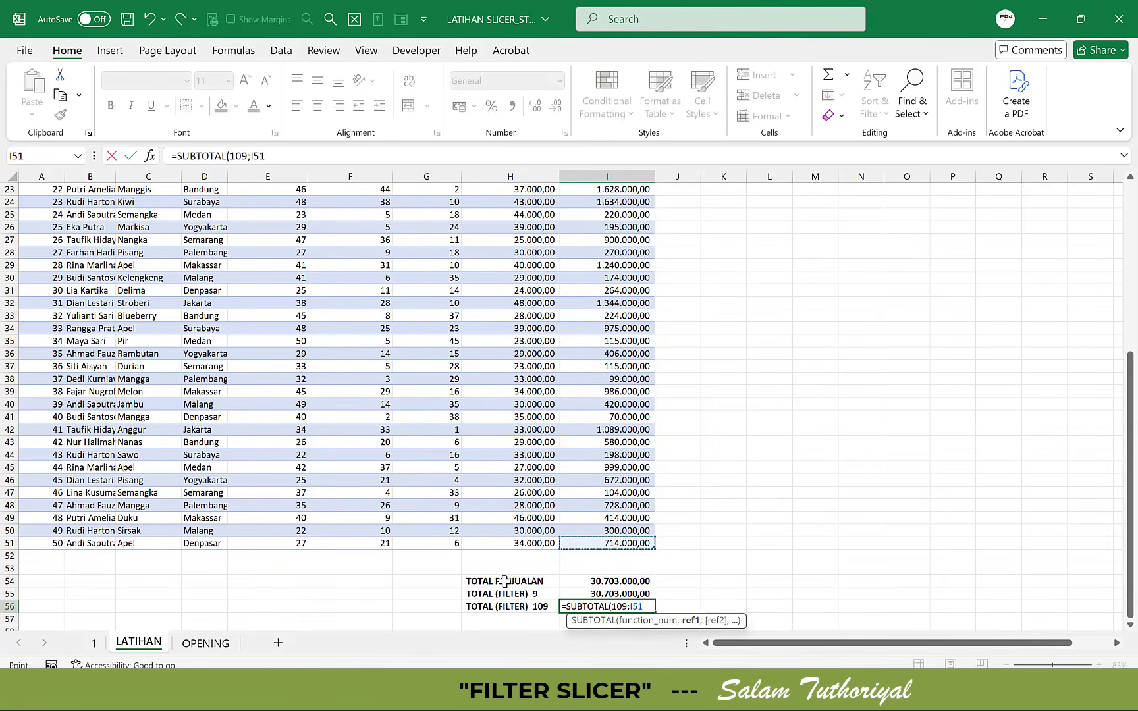
{"action": "key", "text": "ctrl+shift+Up"}
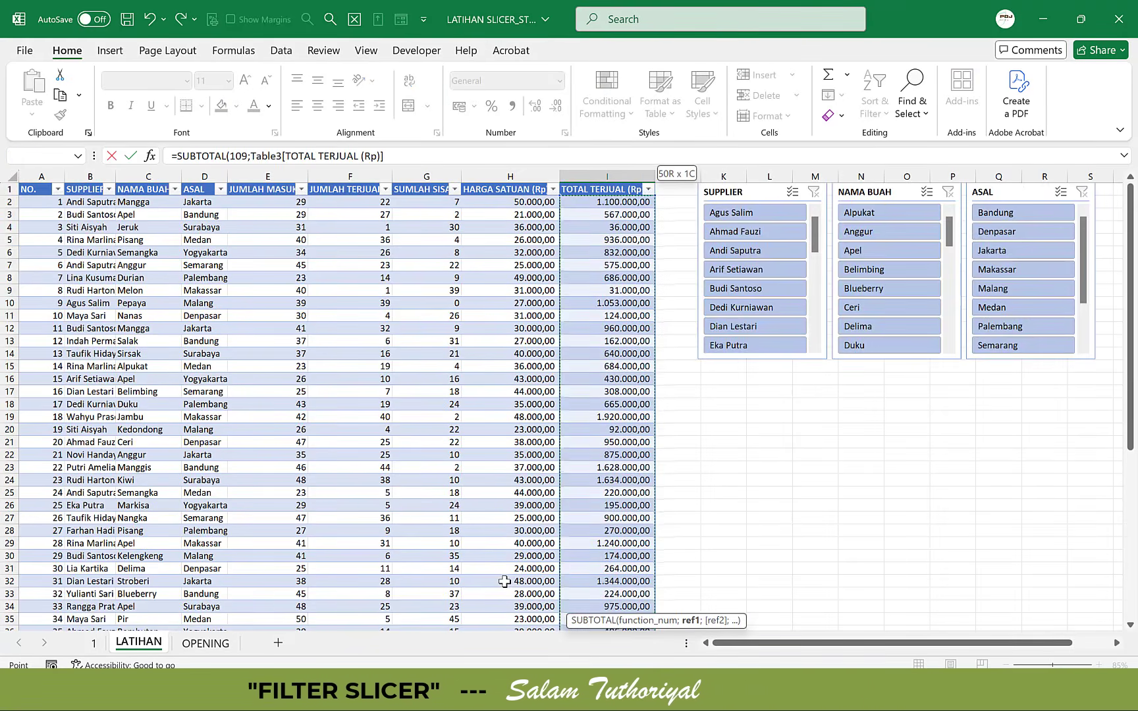
{"action": "key", "text": "Return"}
{"action": "key", "text": "Up"}
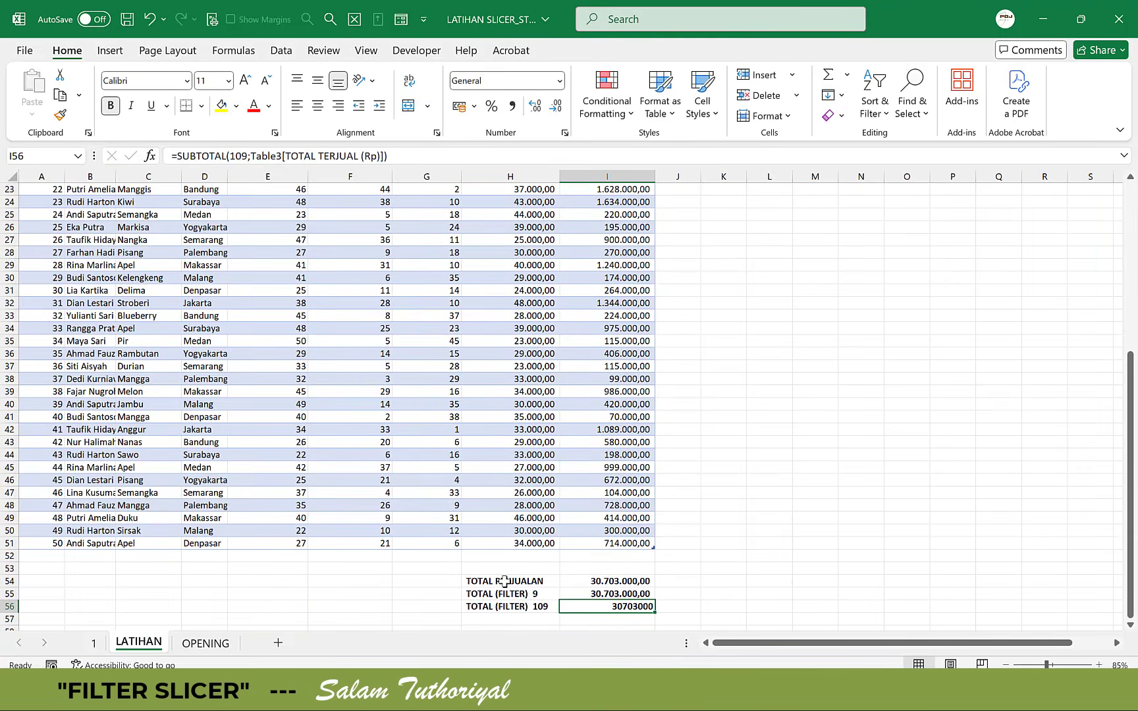
{"action": "key", "text": "ctrl+shift+1"}
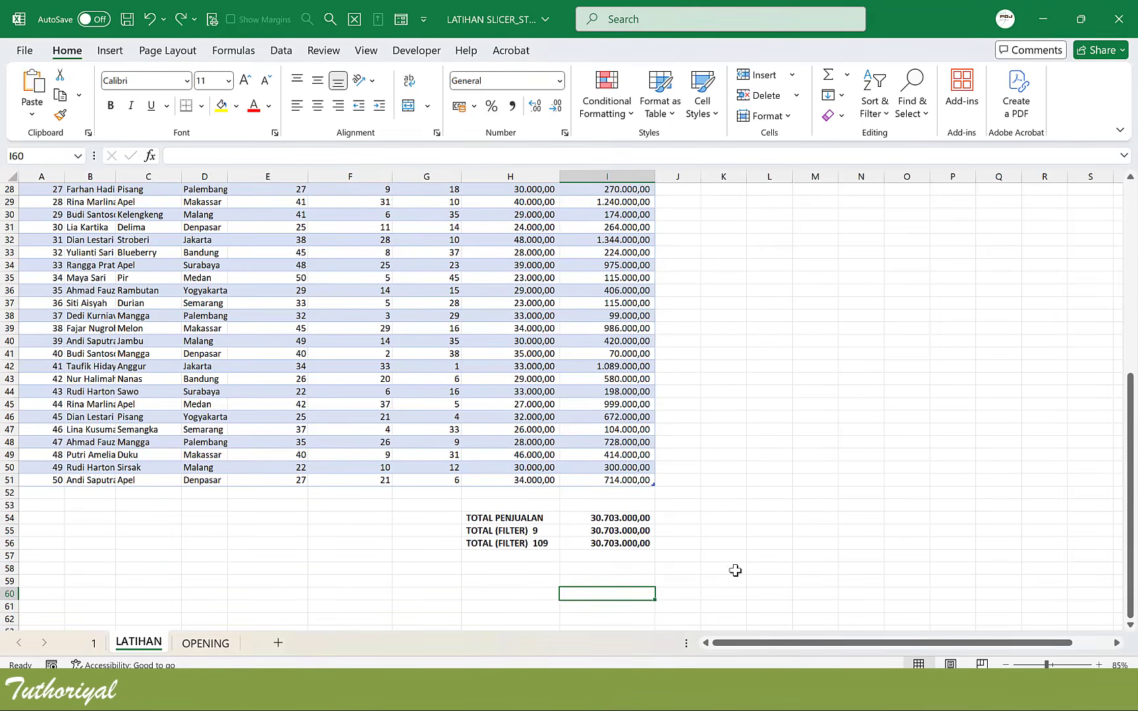
- Filter the sales table to the fifth supplier listed in the SUPPLIER slicer
{"action": "scroll", "coordinate": [741, 529], "scroll_direction": "up", "scroll_amount": 9}
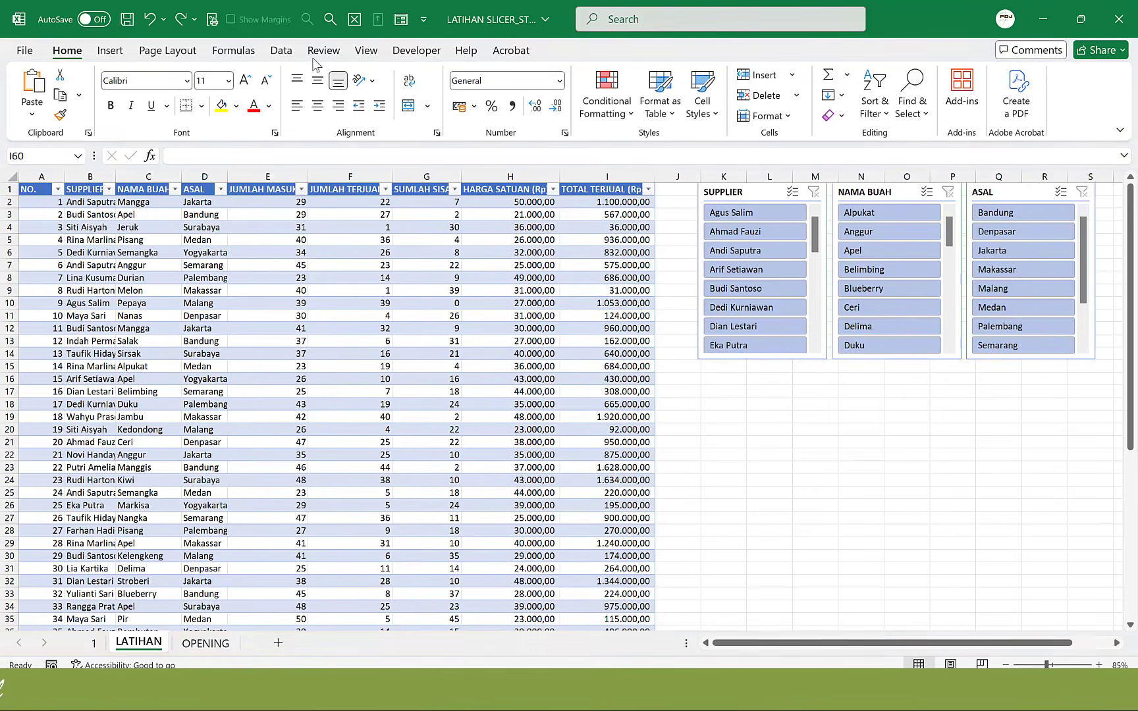
{"action": "left_click", "coordinate": [740, 289]}
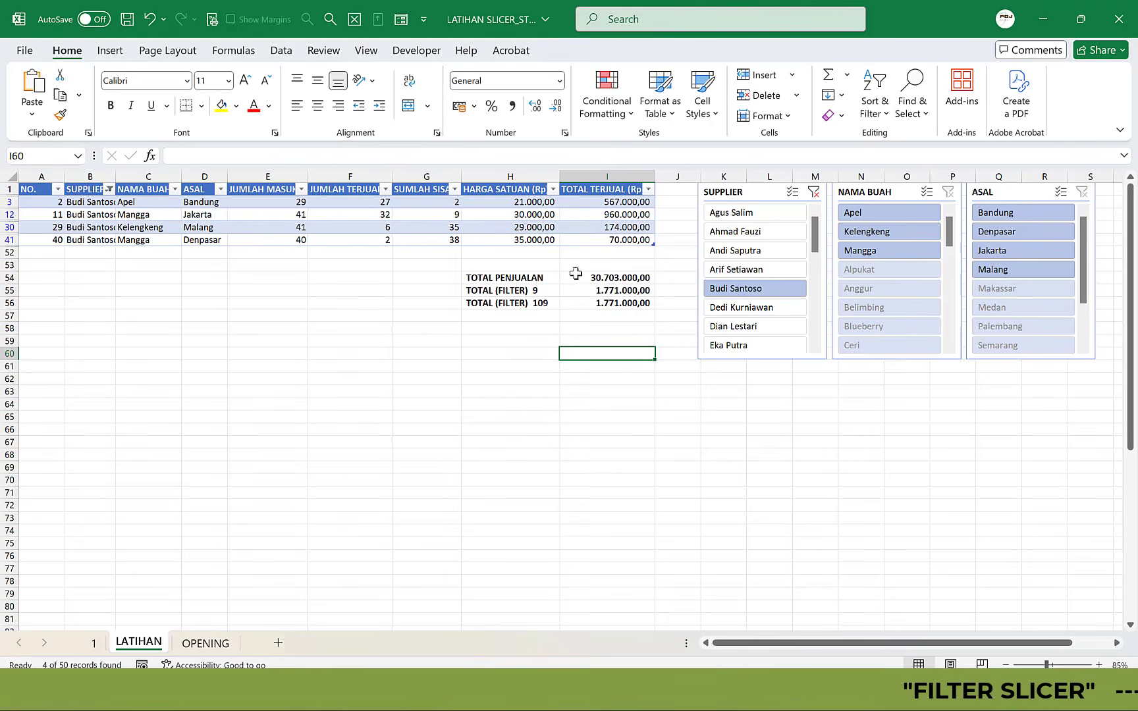
- Compare the function 9 and 109 SUBTOTAL results in I55:I56 with the overall SUM total in I54
{"action": "left_click_drag", "start_coordinate": [602, 290], "coordinate": [606, 316]}
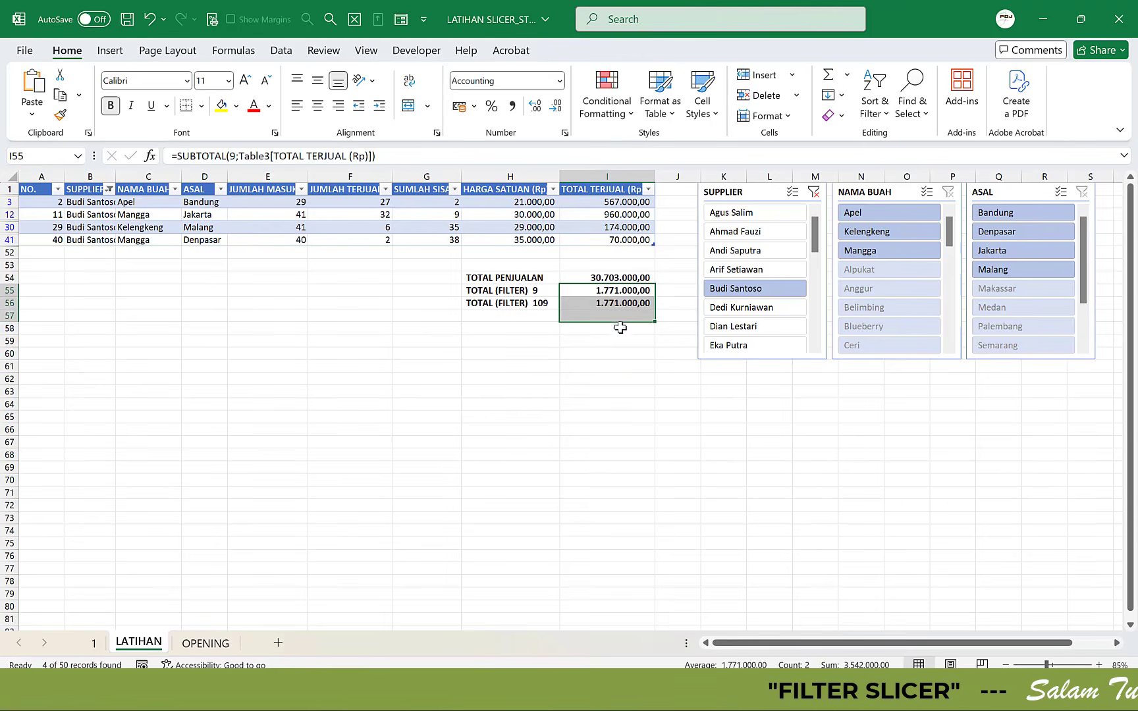
{"action": "key", "text": "shift+Up"}
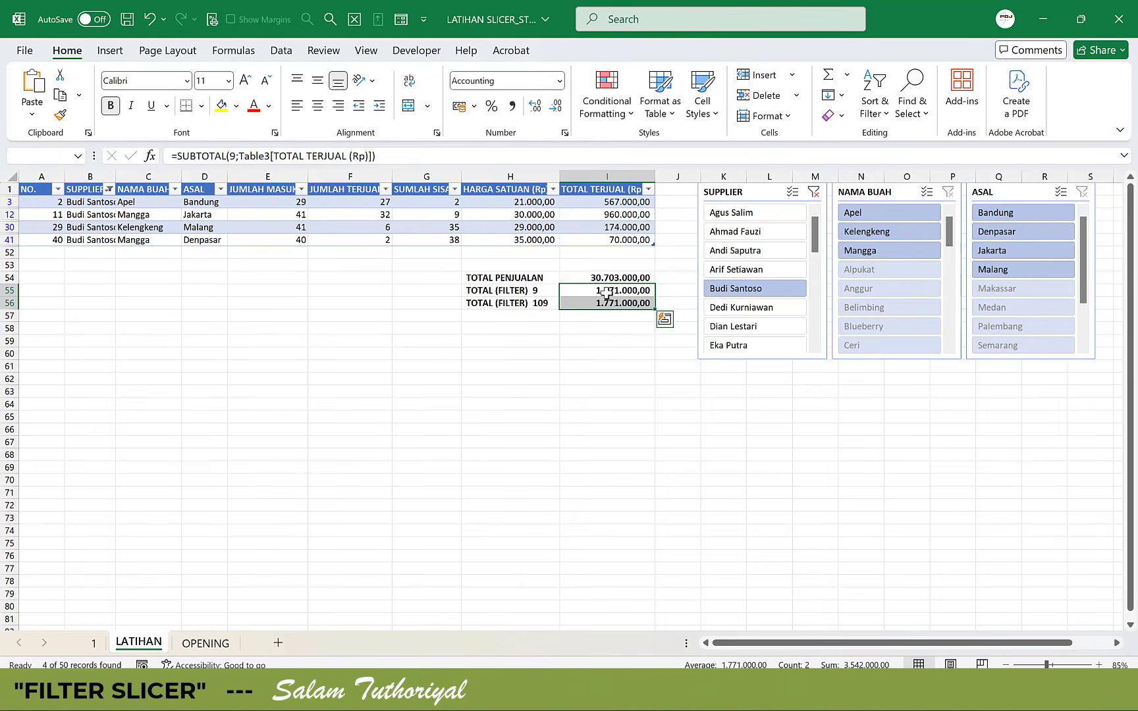
{"action": "left_click_drag", "start_coordinate": [607, 291], "coordinate": [609, 301]}
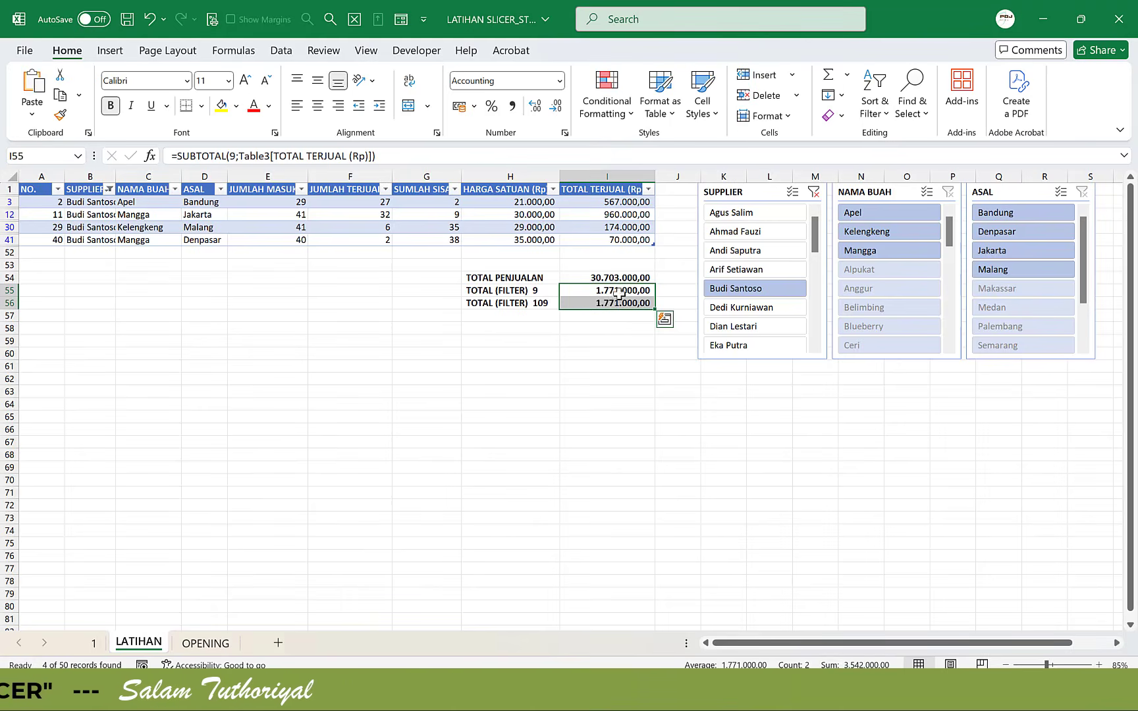
{"action": "left_click_drag", "start_coordinate": [474, 292], "coordinate": [575, 303]}
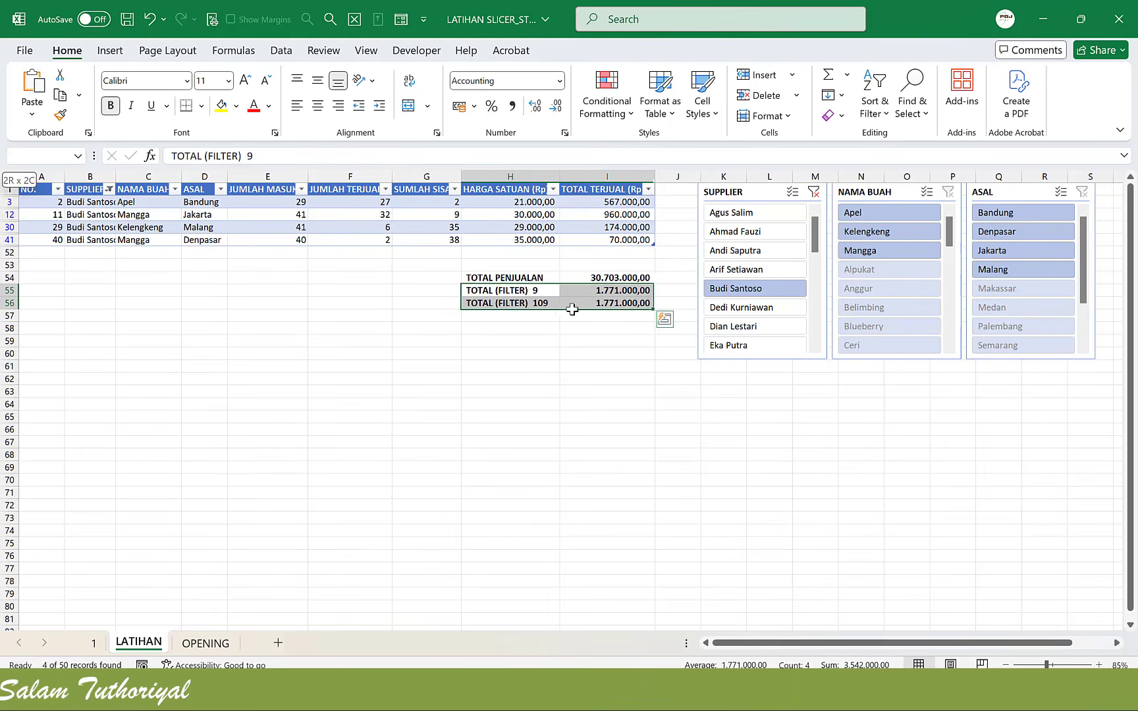
{"action": "left_click", "coordinate": [630, 278]}
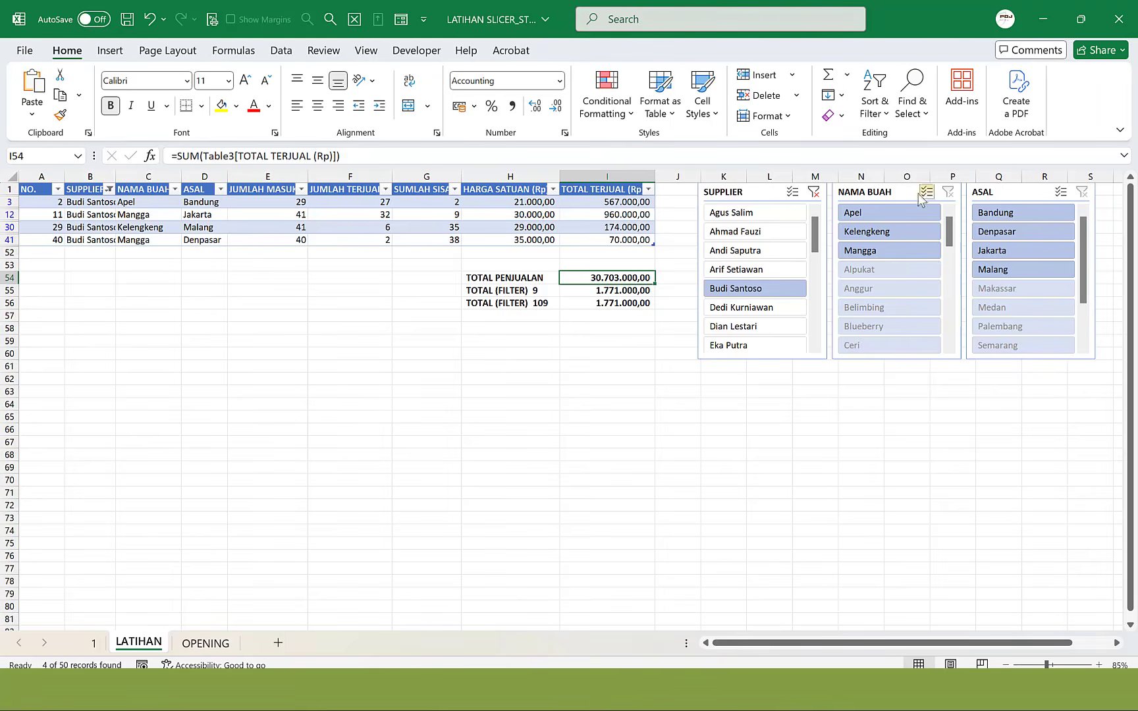
- Clear the SUPPLIER slicer filter and bring the totals below the table into view
{"action": "left_click", "coordinate": [814, 193]}
{"action": "scroll", "coordinate": [546, 427], "scroll_direction": "down", "scroll_amount": 14}
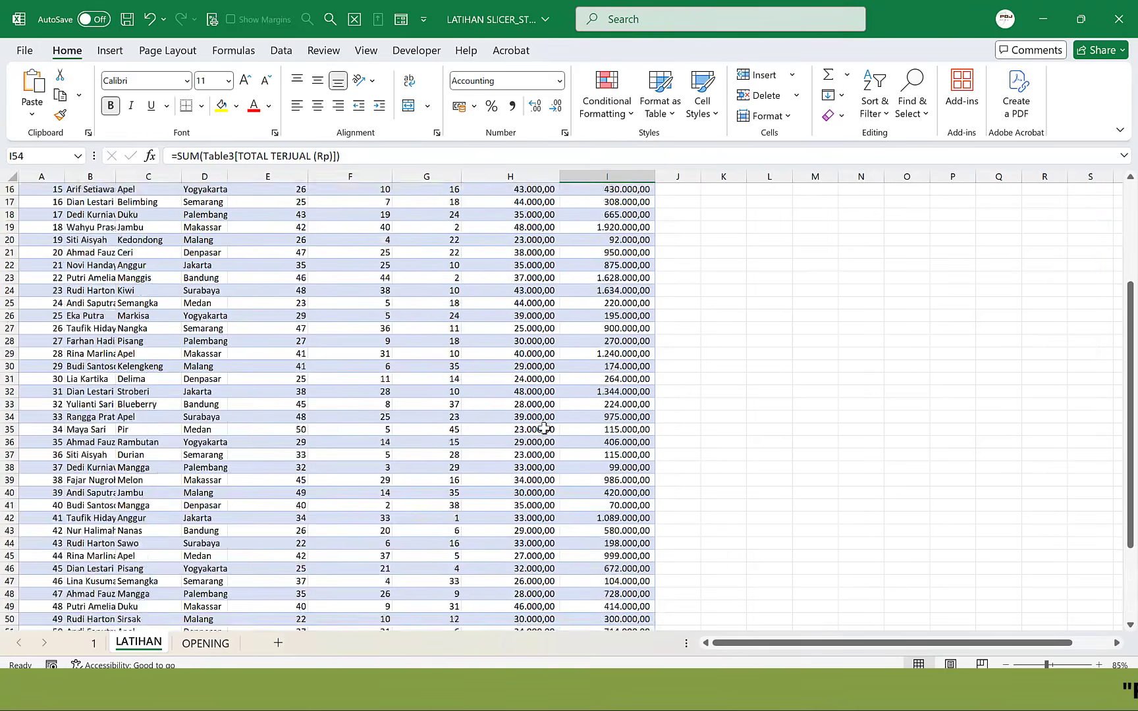
{"action": "scroll", "coordinate": [546, 427], "scroll_direction": "up", "scroll_amount": 2}
{"action": "scroll", "coordinate": [546, 423], "scroll_direction": "up", "scroll_amount": 1}
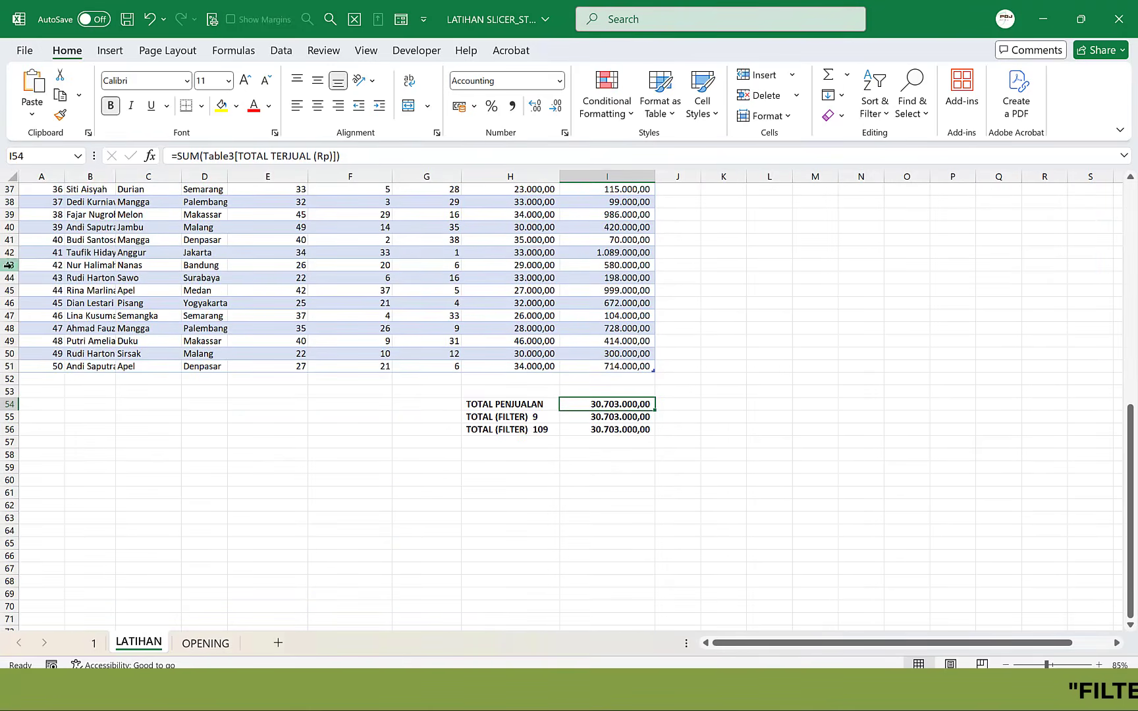
- Hide worksheet rows 43 to 45 within the sales table
{"action": "left_click_drag", "start_coordinate": [10, 264], "coordinate": [9, 291]}
{"action": "right_click", "coordinate": [9, 290]}
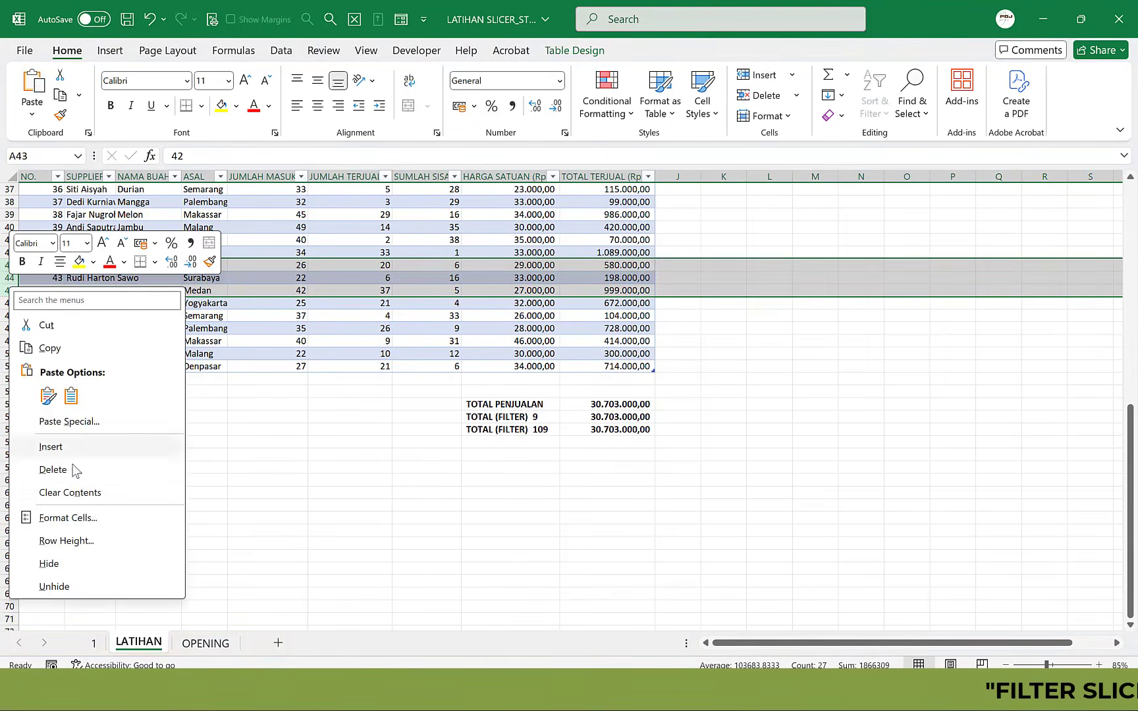
{"action": "left_click", "coordinate": [76, 564]}
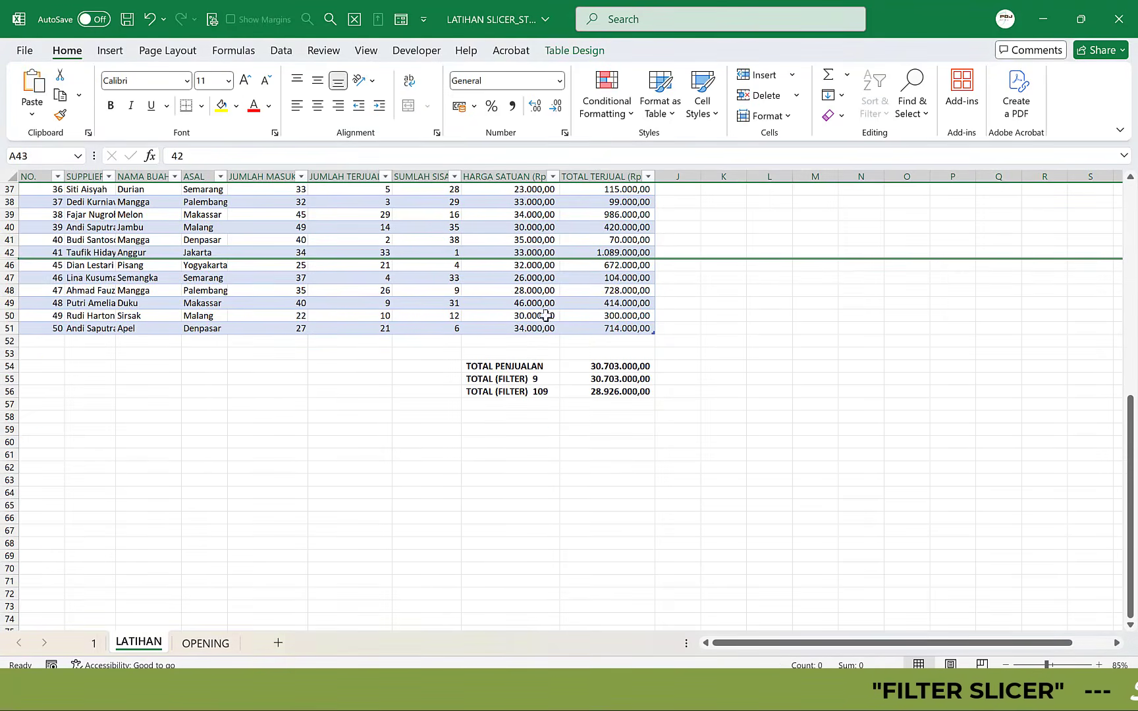
- Examine the TOTAL (FILTER) 109 label and its SUBTOTAL result in row 56 with the table rows hidden
{"action": "left_click", "coordinate": [642, 391]}
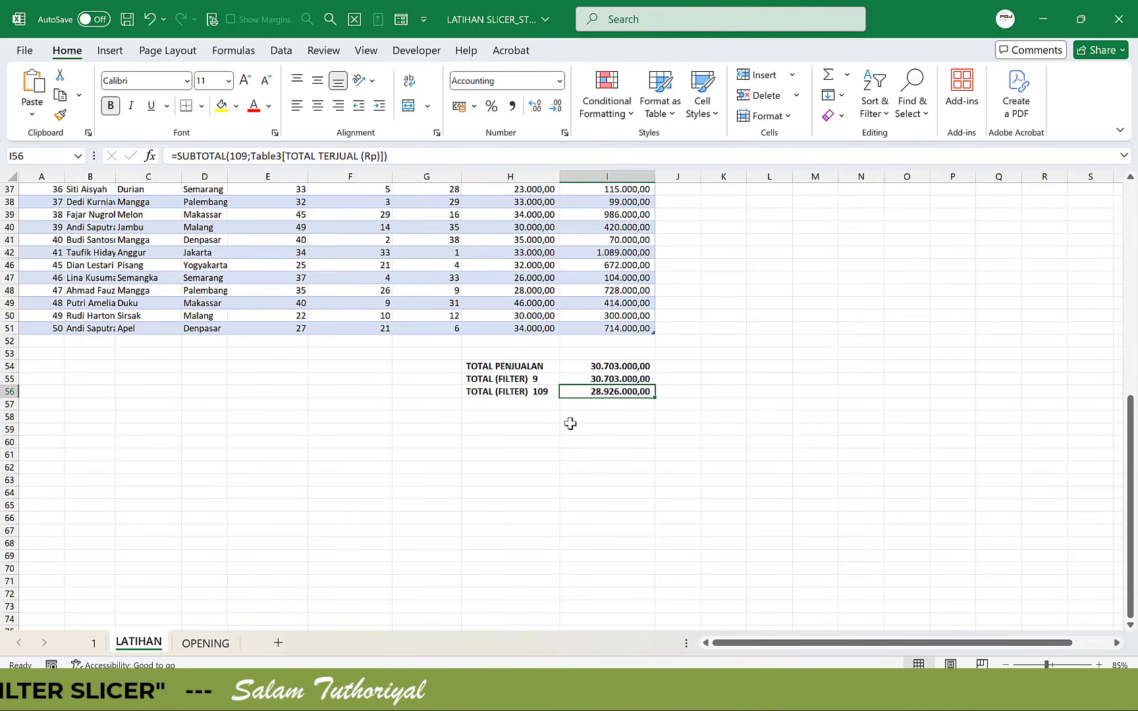
{"action": "left_click", "coordinate": [524, 391]}
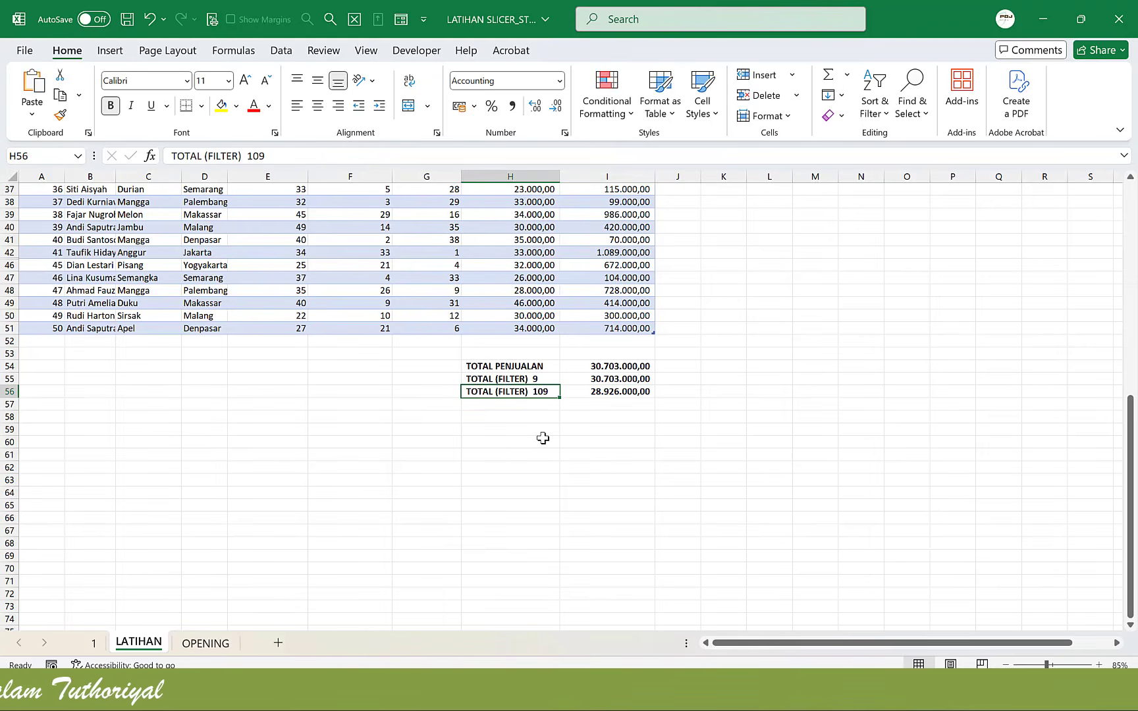
{"action": "left_click", "coordinate": [596, 392]}
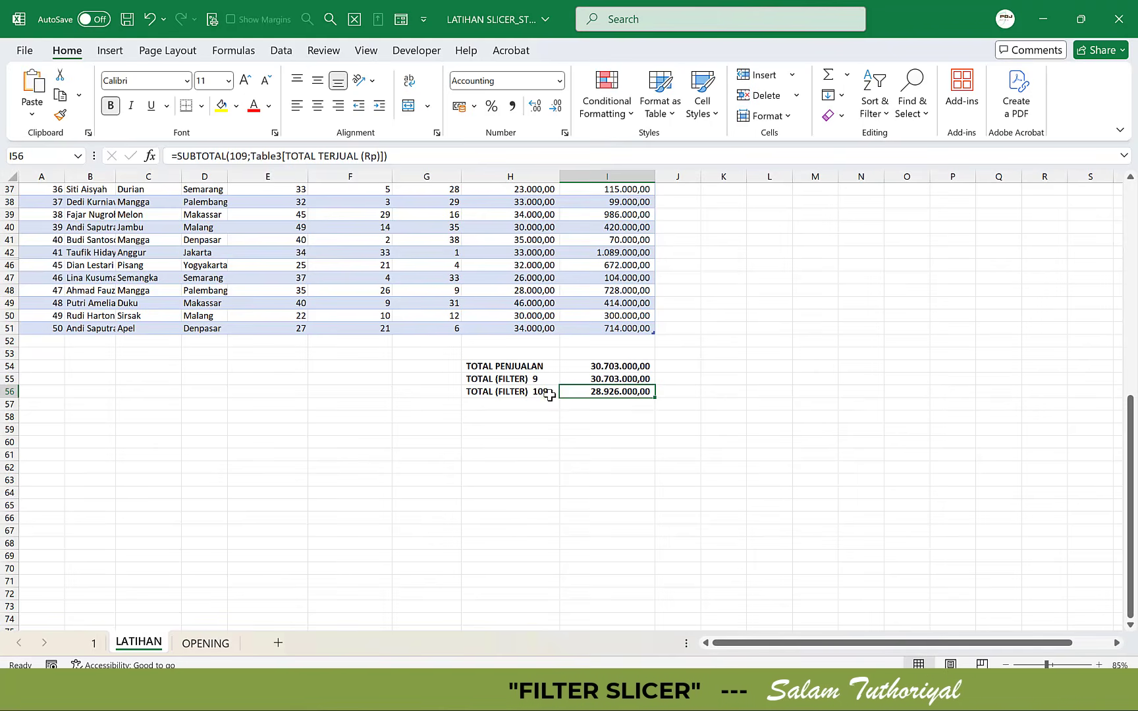
{"action": "left_click_drag", "start_coordinate": [547, 393], "coordinate": [572, 393]}
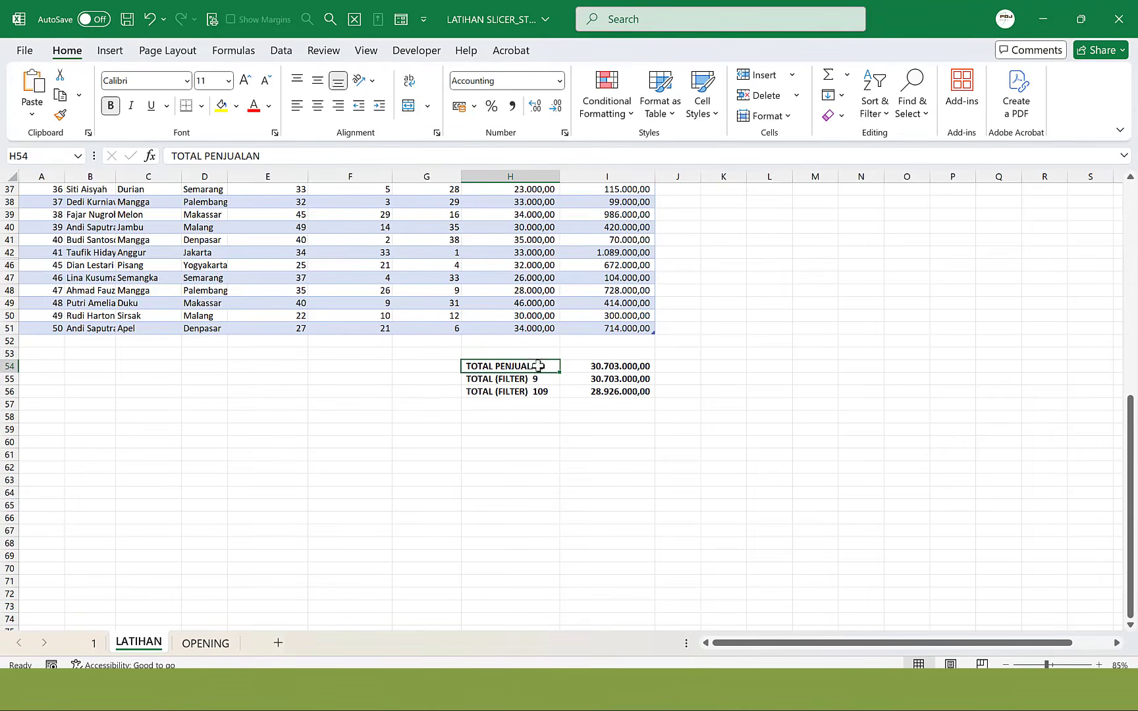
- Clear the TOTAL PENJUALAN and TOTAL (FILTER) 9 entries in H54:I55 and move the TOTAL (FILTER) 109 entry to H53:I53
{"action": "left_click_drag", "start_coordinate": [539, 366], "coordinate": [597, 377]}
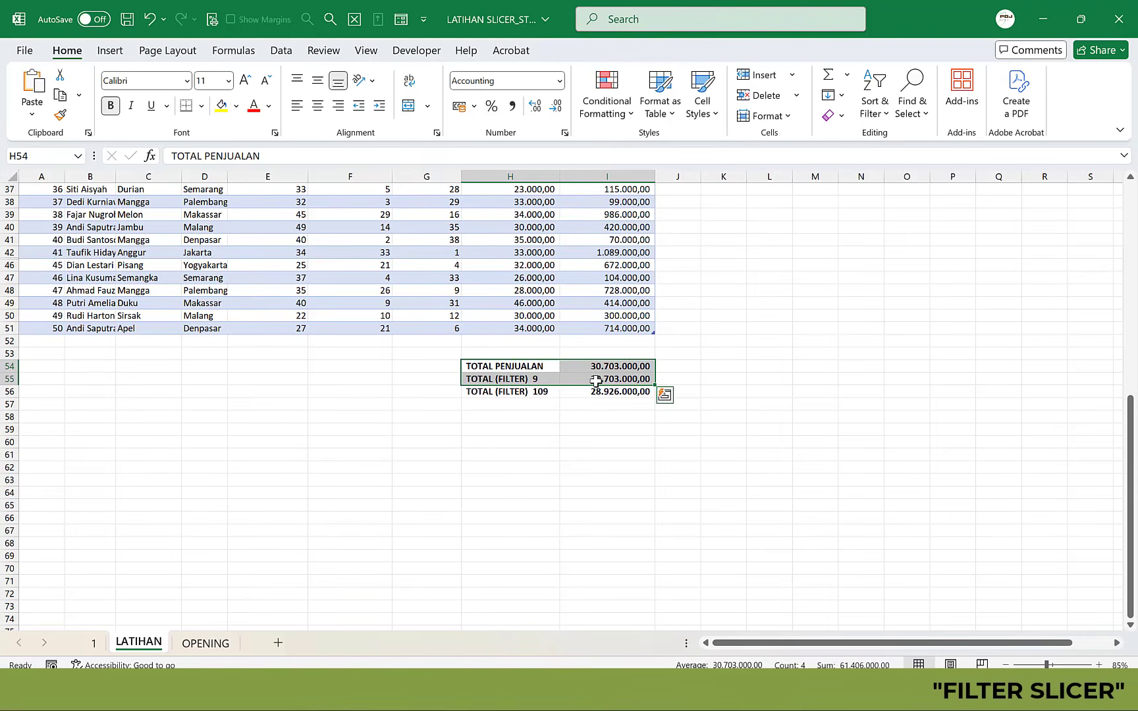
{"action": "key", "text": "Delete"}
{"action": "key", "text": "Down"}
{"action": "key", "text": "Down"}
{"action": "key", "text": "shift+Right"}
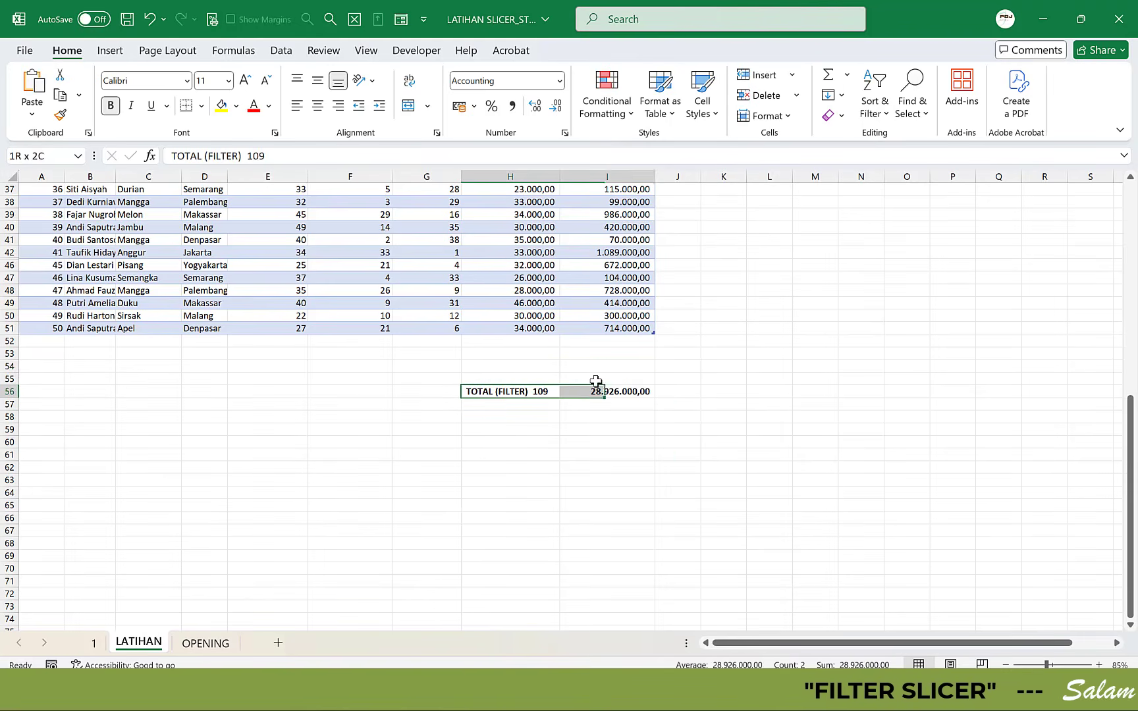
{"action": "key", "text": "ctrl+x"}
{"action": "key", "text": "Up"}
{"action": "key", "text": "Up"}
{"action": "key", "text": "Up"}
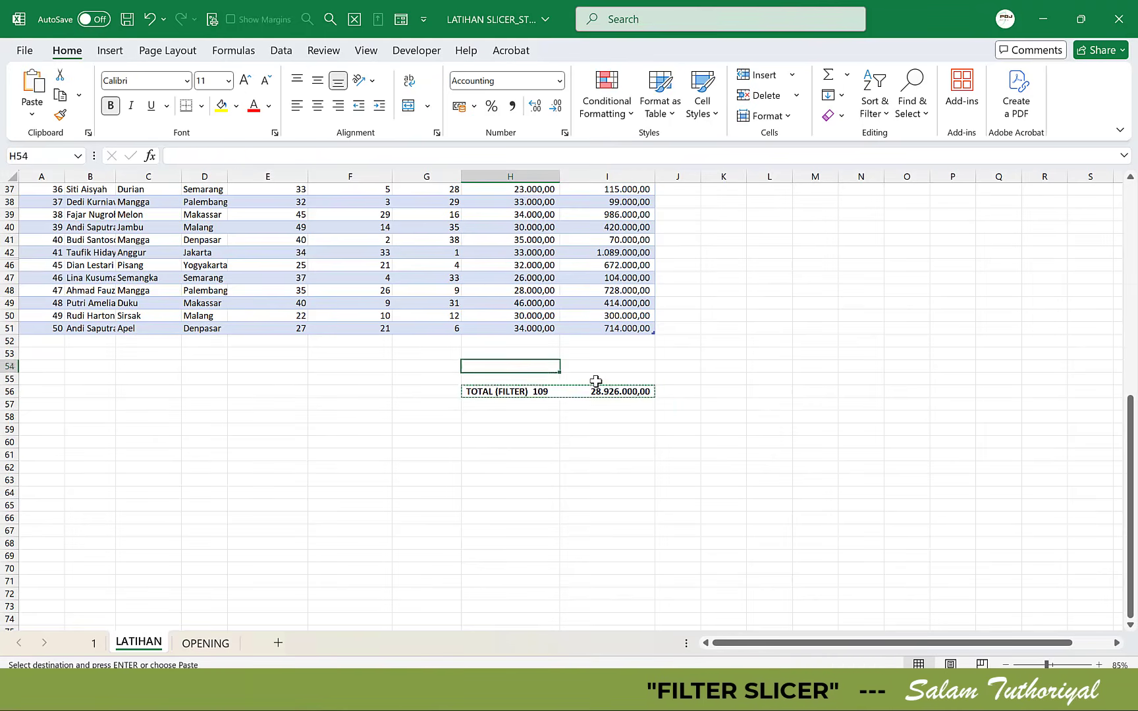
{"action": "key", "text": "ctrl+v"}
- Shorten the label in H53 to TOTAL by removing the (FILTER) 109 part
{"action": "key", "text": "F2"}
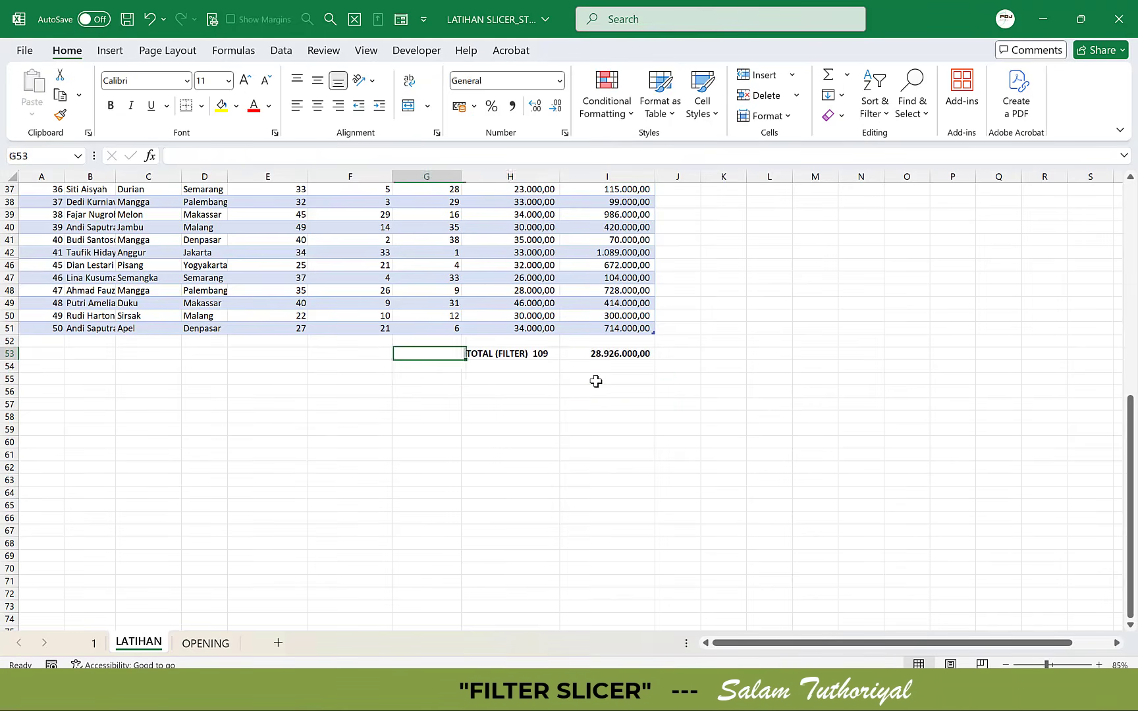
{"action": "key", "text": "shift+Left"}
{"action": "key", "text": "shift+Left"}
{"action": "key", "text": "shift+Left"}
{"action": "key", "text": "shift+Left"}
{"action": "key", "text": "shift+Left"}
{"action": "key", "text": "shift+Left"}
{"action": "key", "text": "shift+Left"}
{"action": "key", "text": "shift+Left"}
{"action": "key", "text": "shift+Left"}
{"action": "key", "text": "shift+Left"}
{"action": "key", "text": "shift+Left"}
{"action": "key", "text": "shift+Left"}
{"action": "key", "text": "shift+Left"}
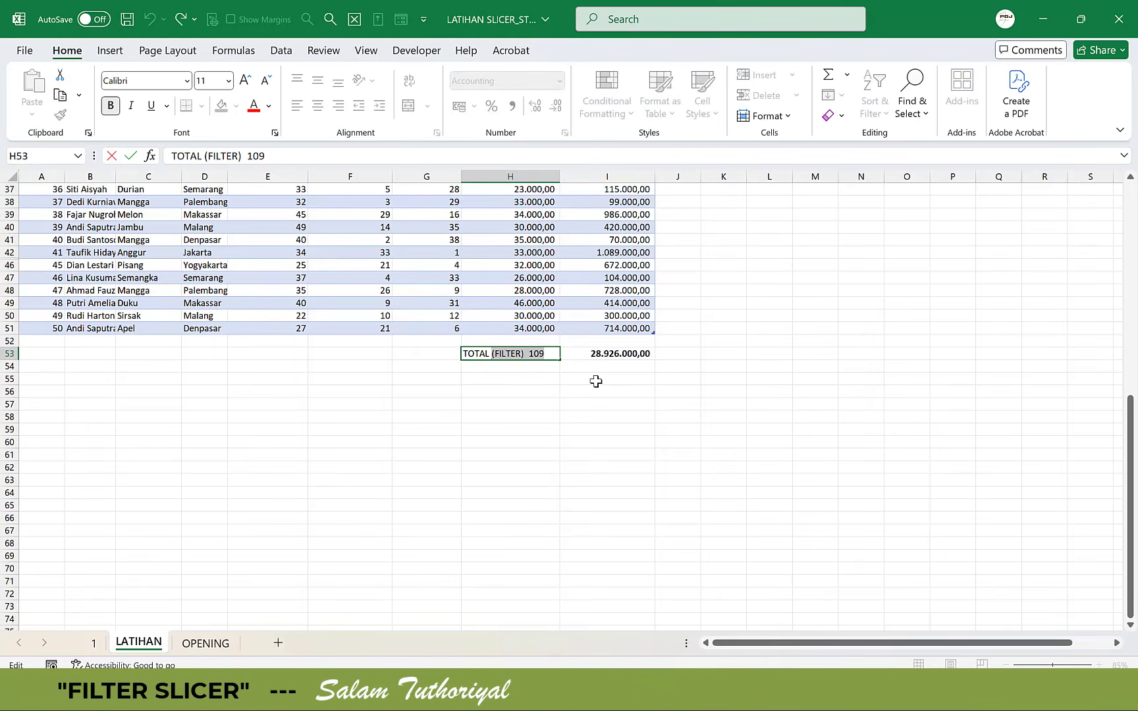
{"action": "key", "text": "BackSpace"}
{"action": "key", "text": "ctrl+Return"}
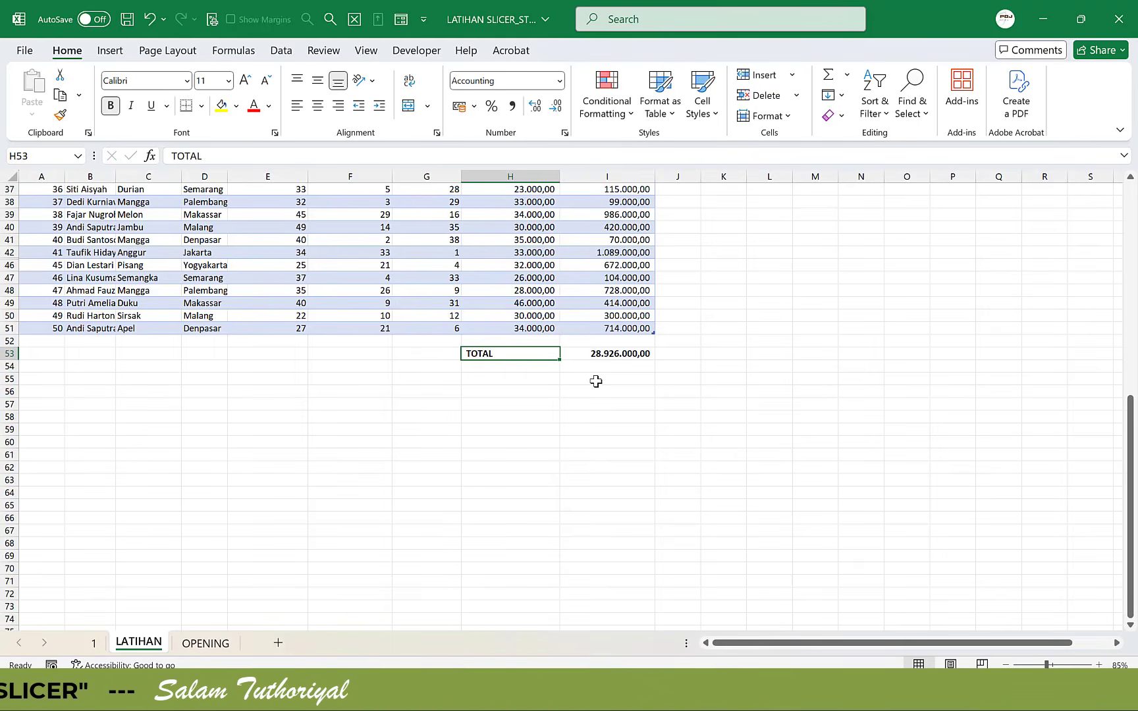
- Right-align the TOTAL label in H53
{"action": "key", "text": "alt+h"}
{"action": "key", "text": "a"}
{"action": "key", "text": "r"}
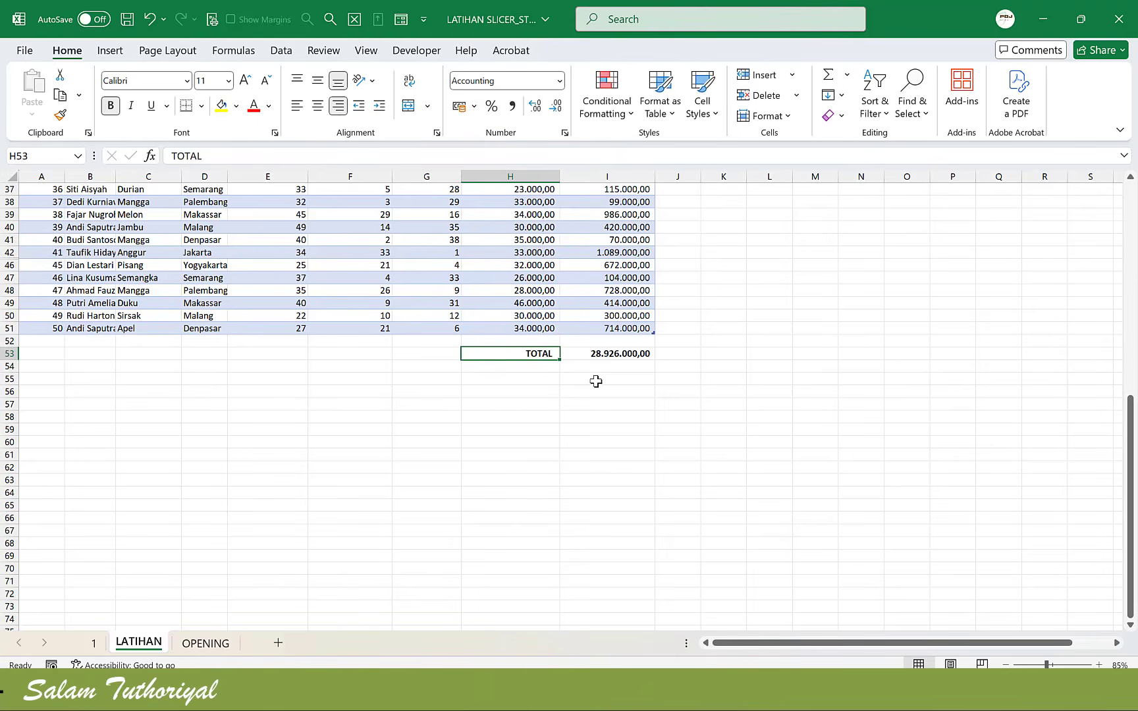
- Show the OPENING worksheet and select cell A28
{"action": "scroll", "coordinate": [686, 600], "scroll_direction": "up", "scroll_amount": 2}
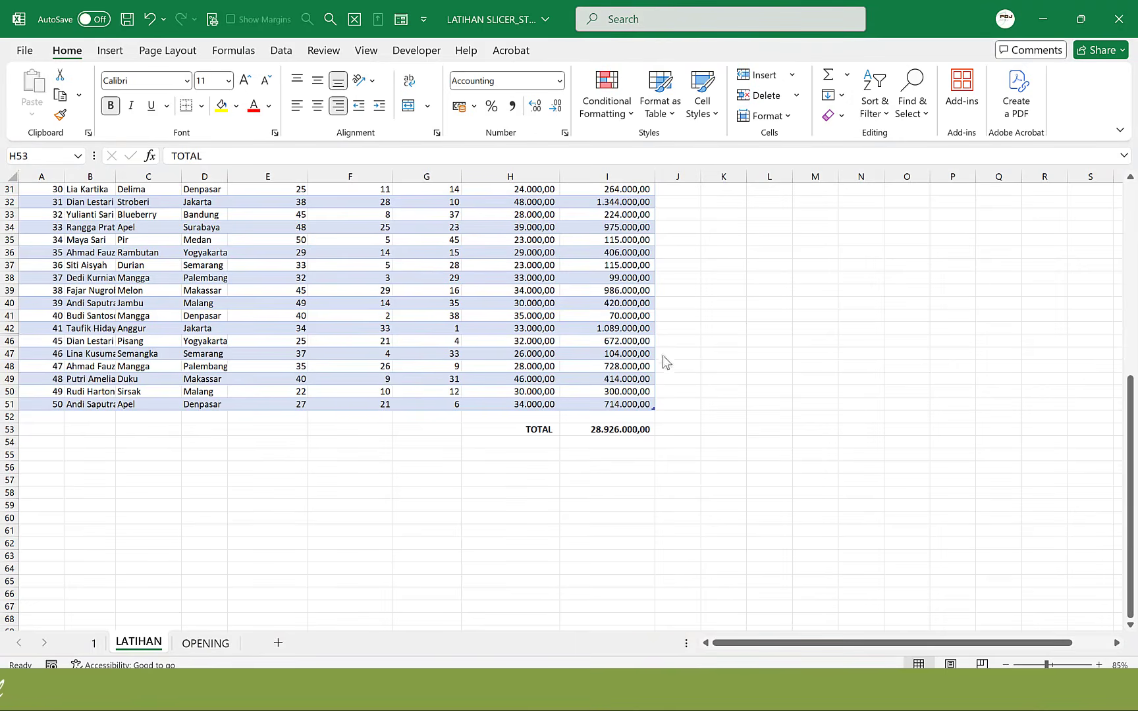
{"action": "left_click", "coordinate": [204, 643]}
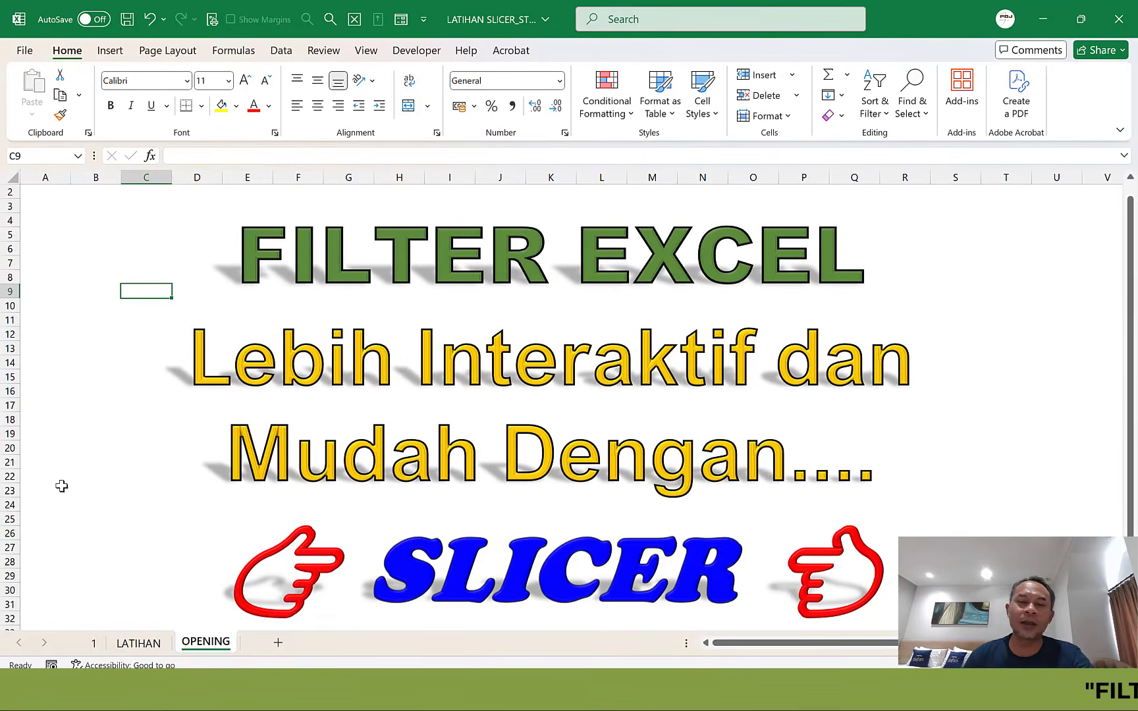
{"action": "left_click", "coordinate": [61, 562]}
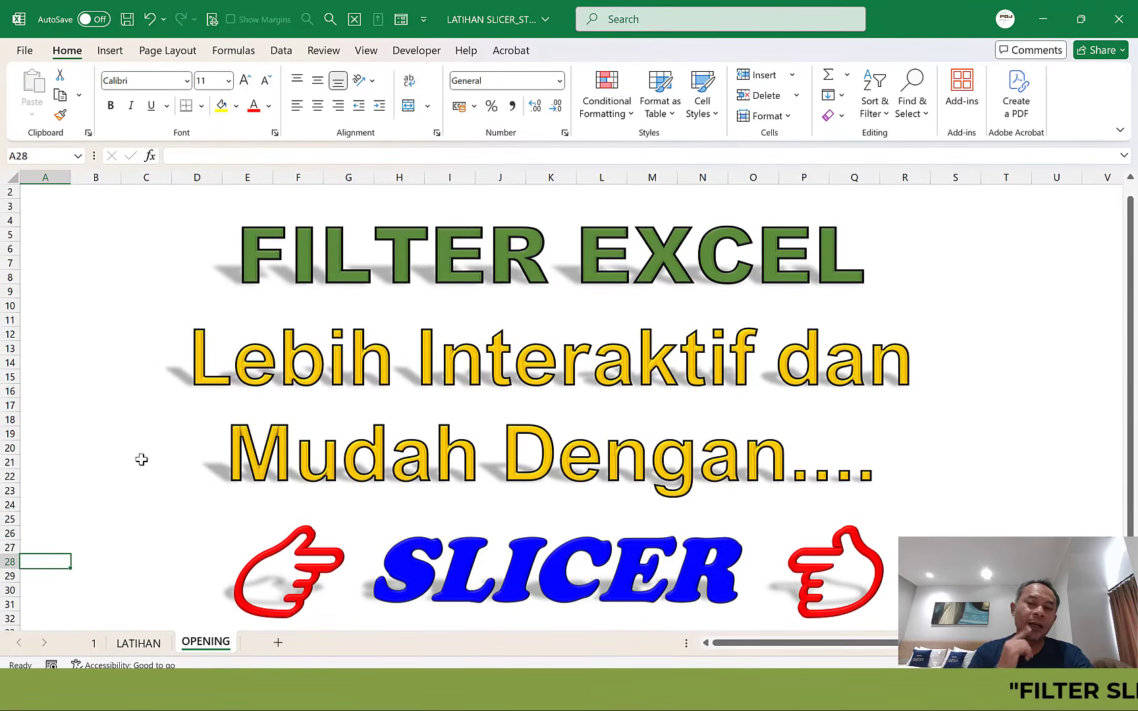